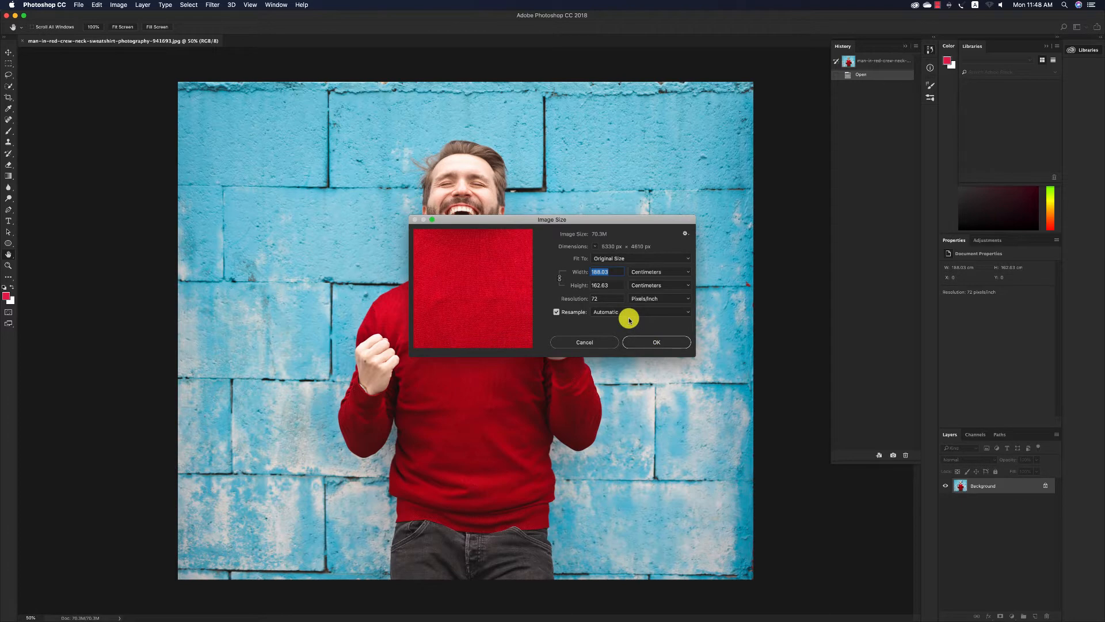
Resize the image to 60 cm wide at a resolution of 300 pixels/inch.
type("60")
double_click(610, 299)
type("3")
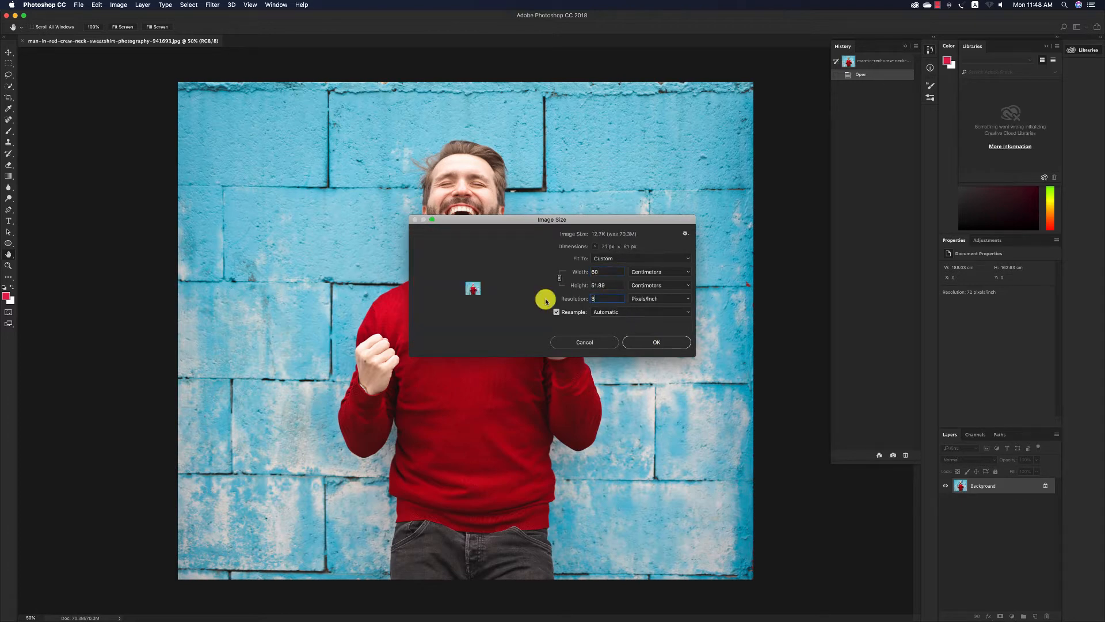
type("00")
left_click(654, 343)
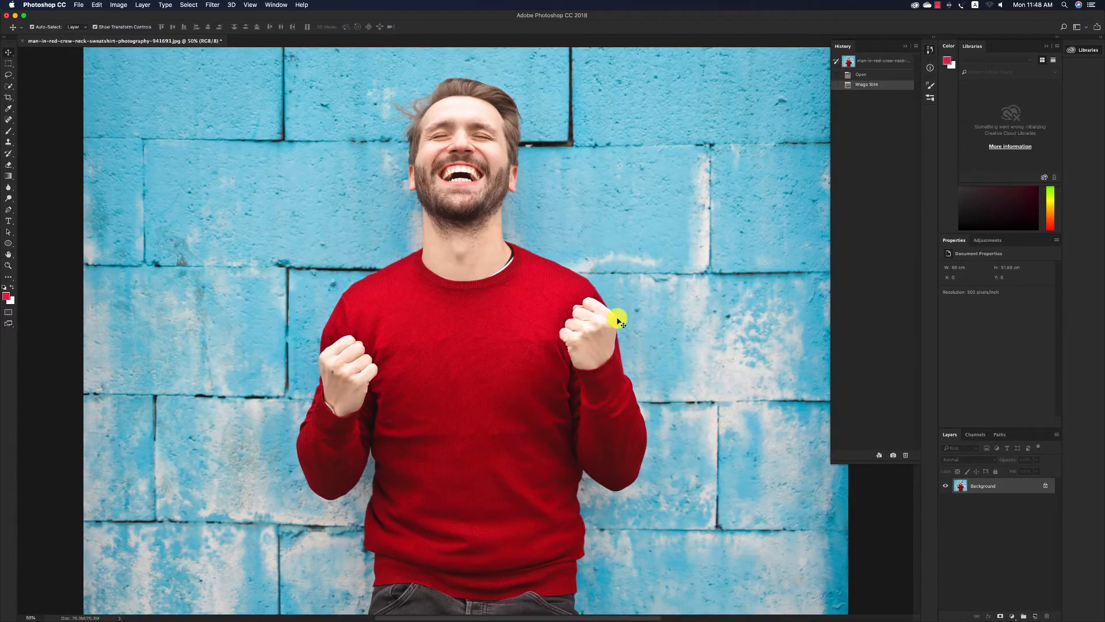
key("super+minus")
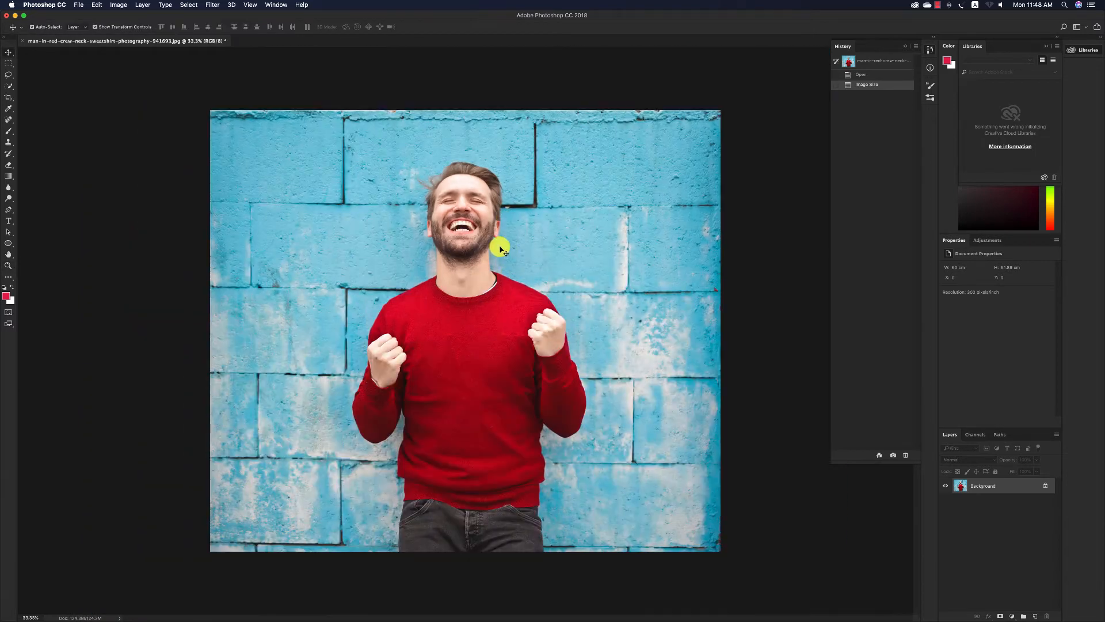
Duplicate the Background layer and rename the copy Man.
left_click_drag(1024, 491, 1035, 615)
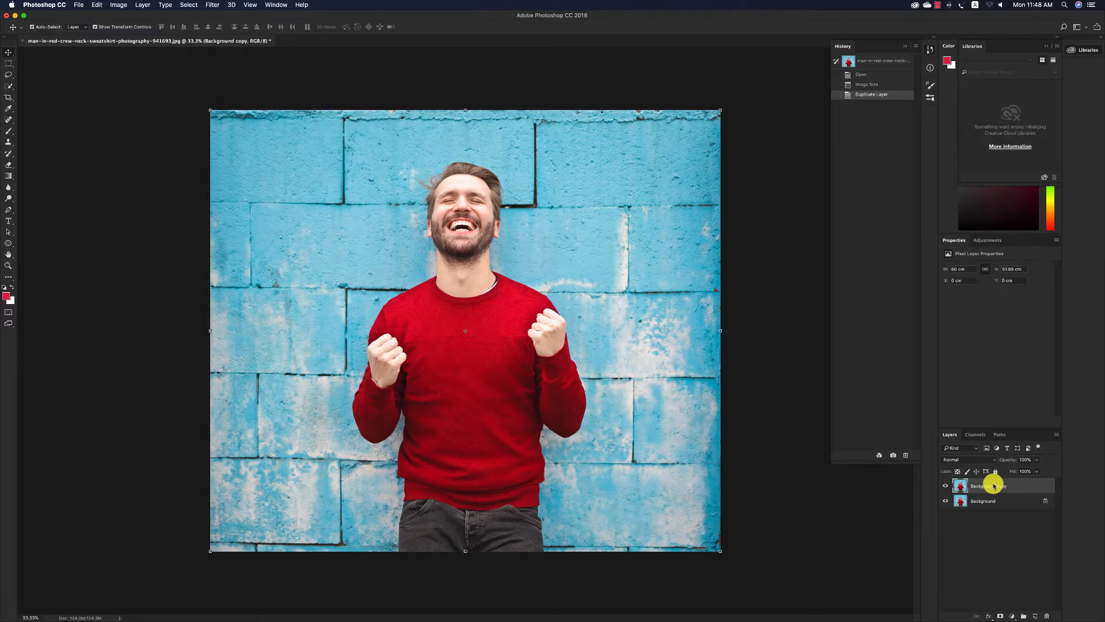
right_click(993, 485)
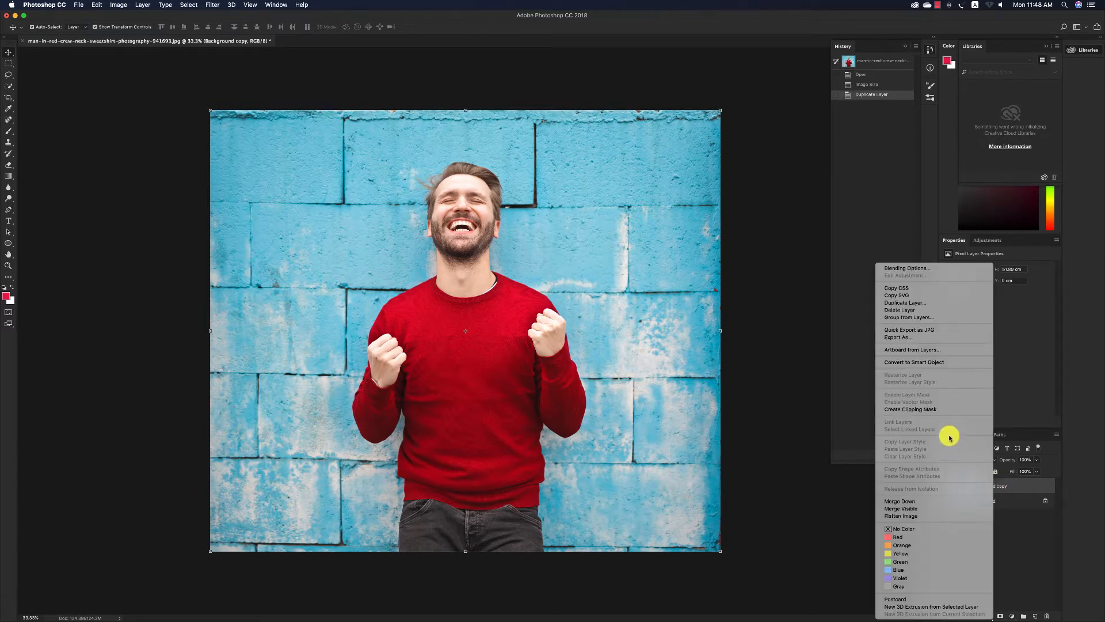
left_click(999, 491)
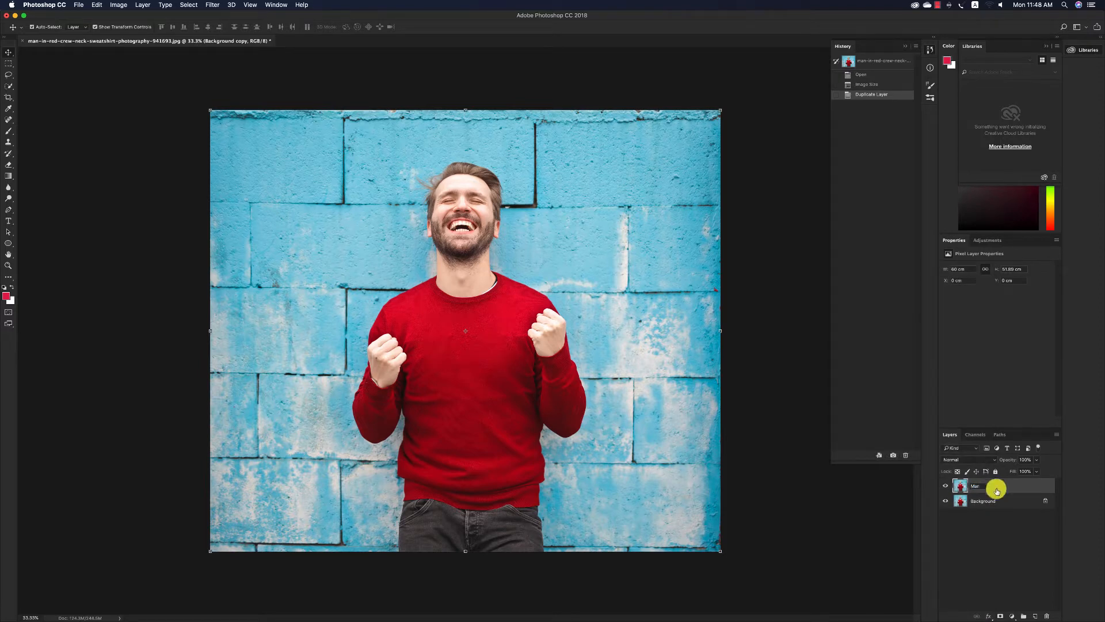
left_click(1012, 528)
Select the man's red sweater, arms and neck on the Man layer with an enlarged Quick Selection brush.
key("z")
mouse_move(450, 236)
left_mouse_down()
mouse_move(464, 249)
mouse_move(451, 242)
left_mouse_up()
left_click(9, 87)
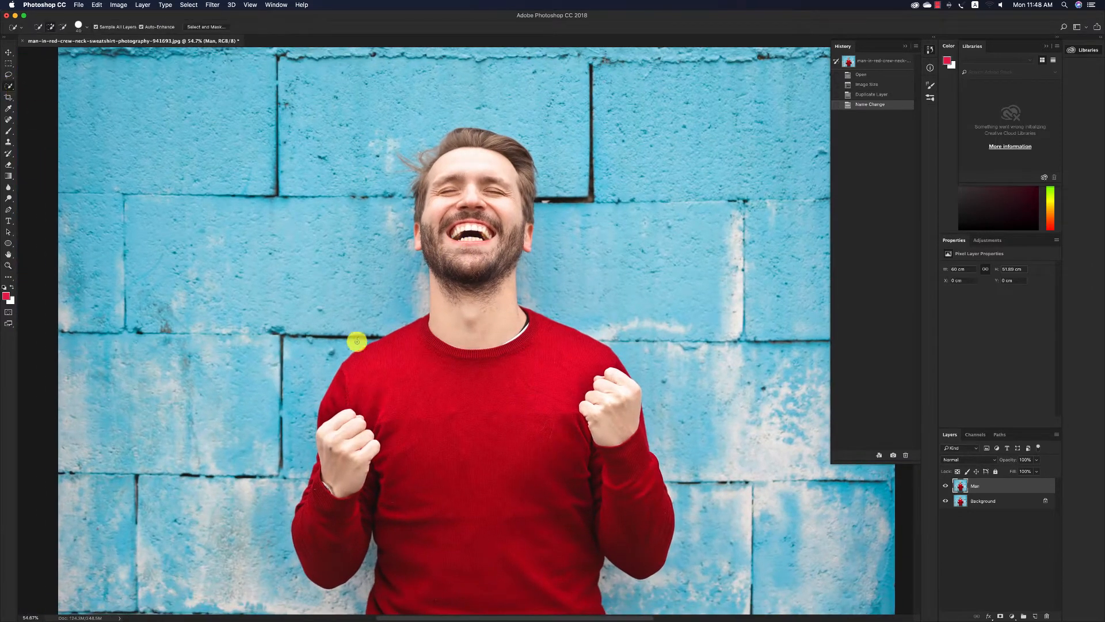
key("]")
key("]")
key("]")
key("]")
key("]")
key("]")
key("]")
key("]")
key("]")
scroll(469, 358, "down", 1)
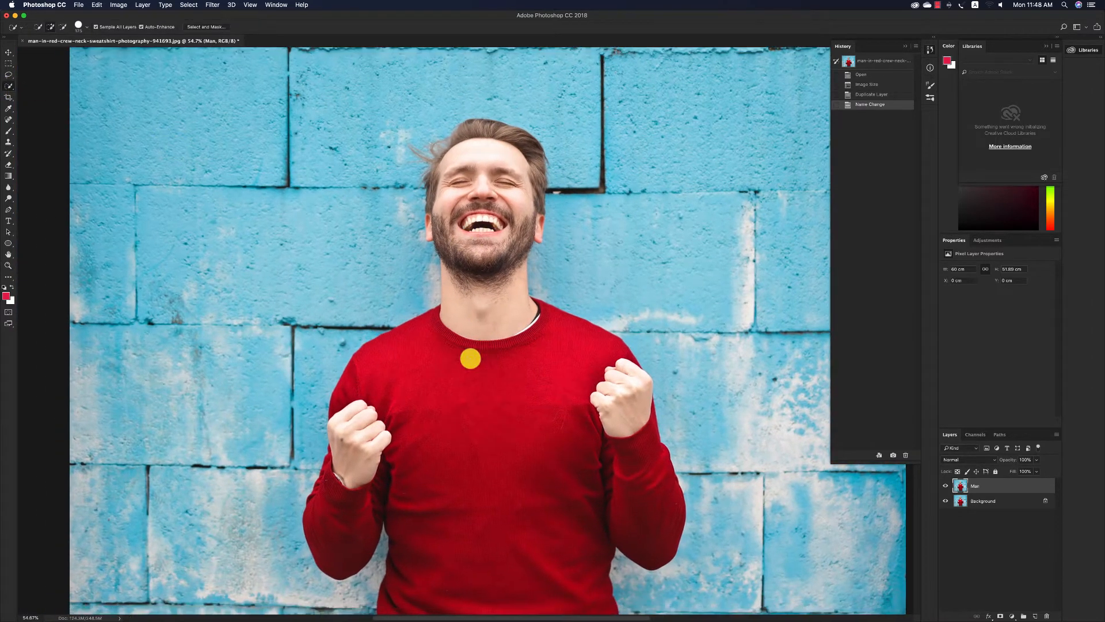
scroll(470, 358, "down", 1)
mouse_move(469, 357)
left_mouse_down()
mouse_move(437, 355)
mouse_move(434, 397)
mouse_move(369, 451)
left_mouse_up()
scroll(430, 381, "up", 1)
left_click(374, 449)
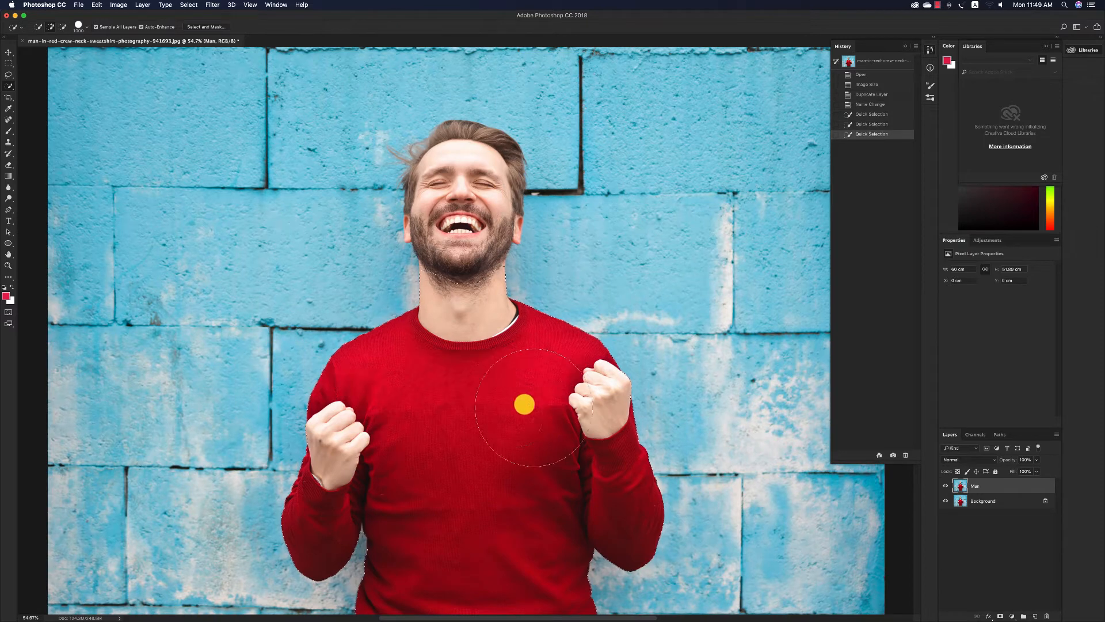
Add the man's face, beard and hair to the selection with a smaller Quick Selection brush.
scroll(468, 218, "down", 1)
key("bracketleft")
key("bracketleft")
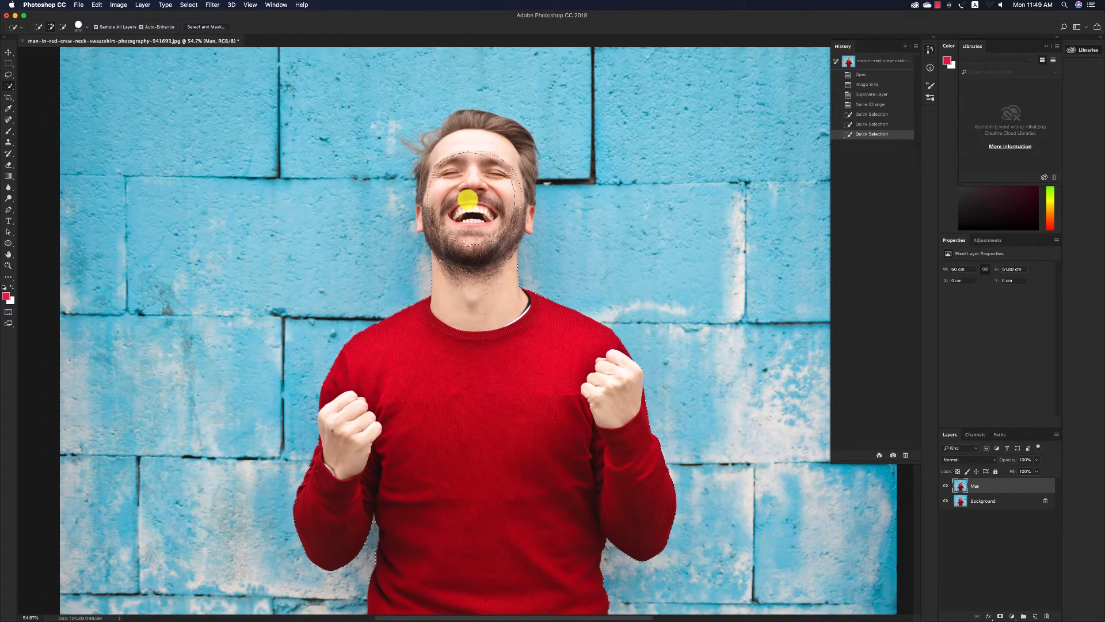
key("bracketleft")
mouse_move(468, 199)
left_mouse_down()
mouse_move(493, 180)
mouse_move(483, 155)
mouse_move(474, 168)
mouse_move(455, 161)
mouse_move(465, 187)
mouse_move(447, 208)
mouse_move(509, 215)
left_mouse_up()
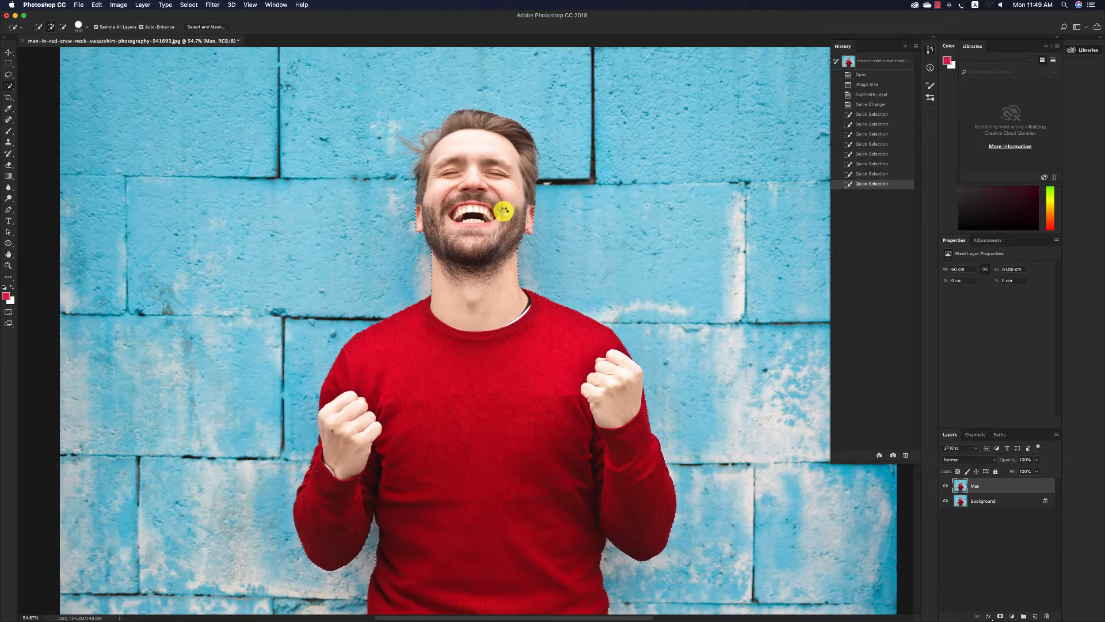
left_click(503, 211)
Add the man's dark jeans to the selection down to the lower edge of the photo.
scroll(506, 217, "down", 10)
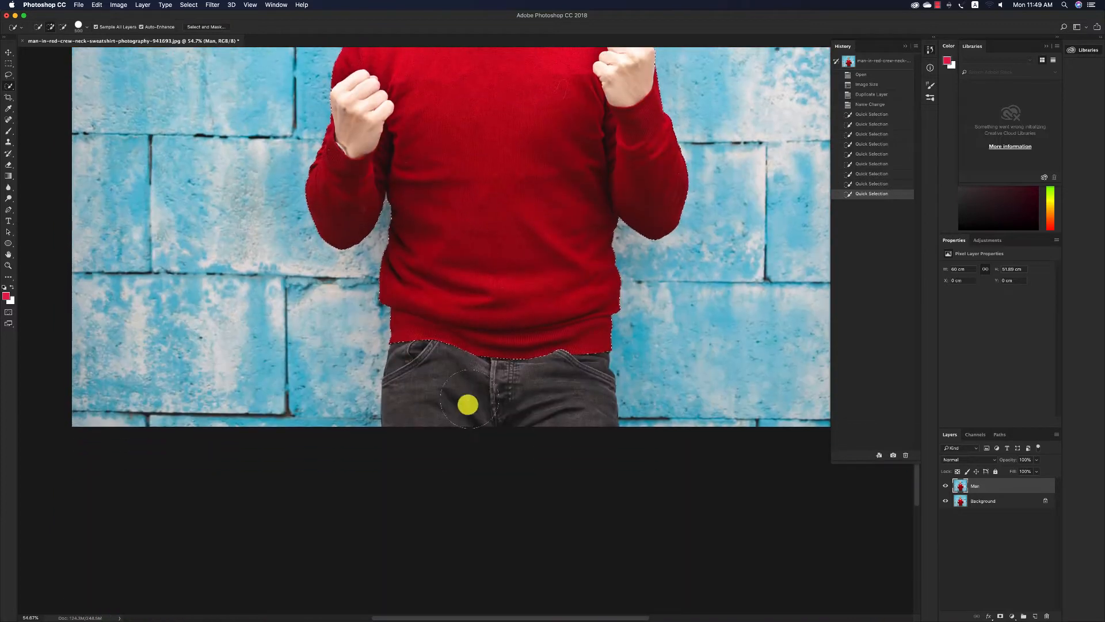
mouse_move(467, 404)
left_mouse_down()
mouse_move(449, 400)
mouse_move(540, 403)
mouse_move(559, 389)
left_mouse_up()
scroll(559, 384, "up", 8)
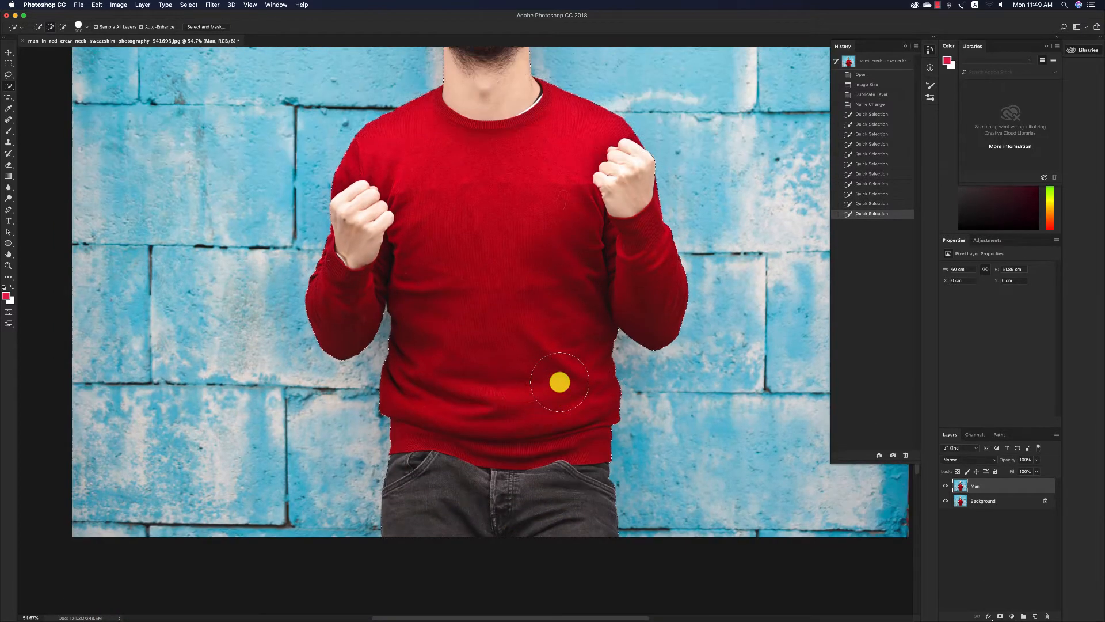
Turn the selection into a layer mask on the Man layer and hide the Background layer.
scroll(560, 381, "up", 1)
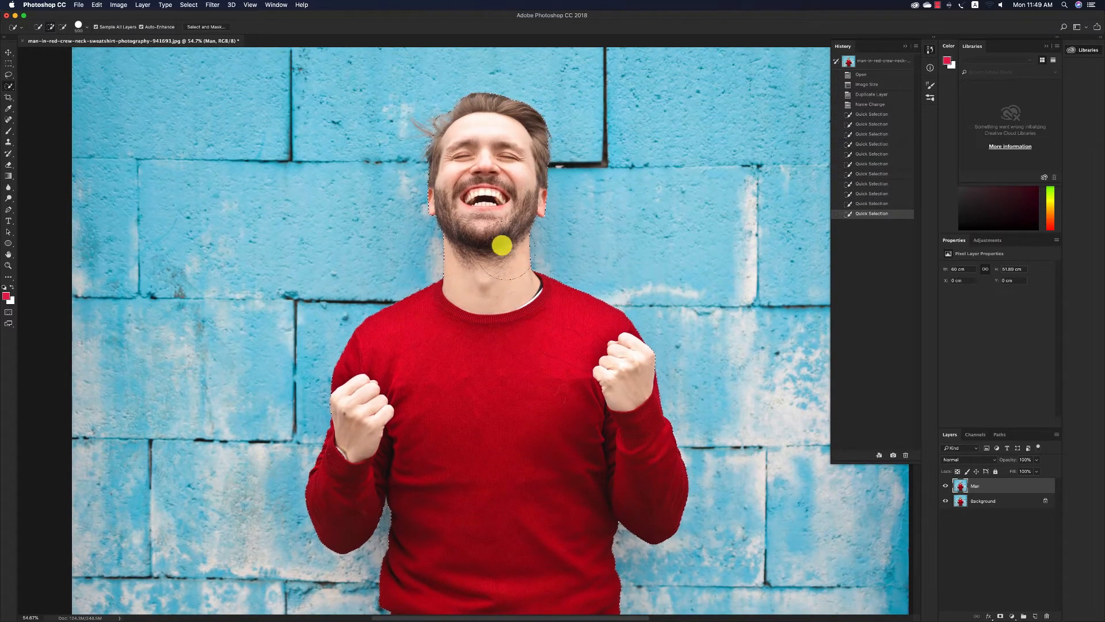
left_click(1000, 615)
left_click(945, 500)
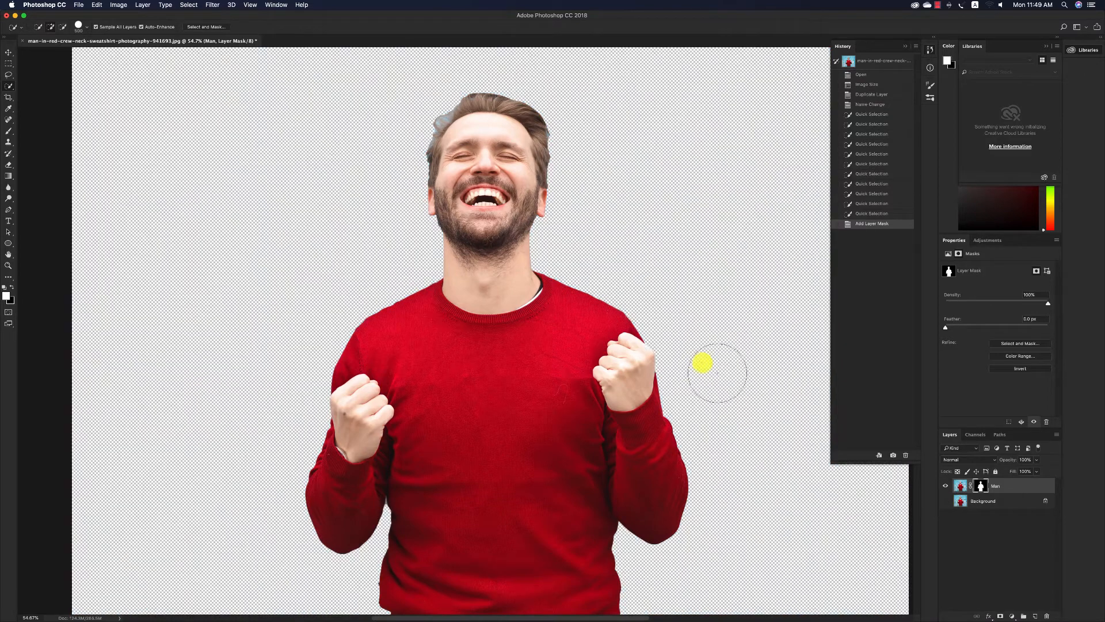
Open the mask in Select and Mask, set the edge detection radius to 2 px and enable Smart Radius.
left_click(5, 65)
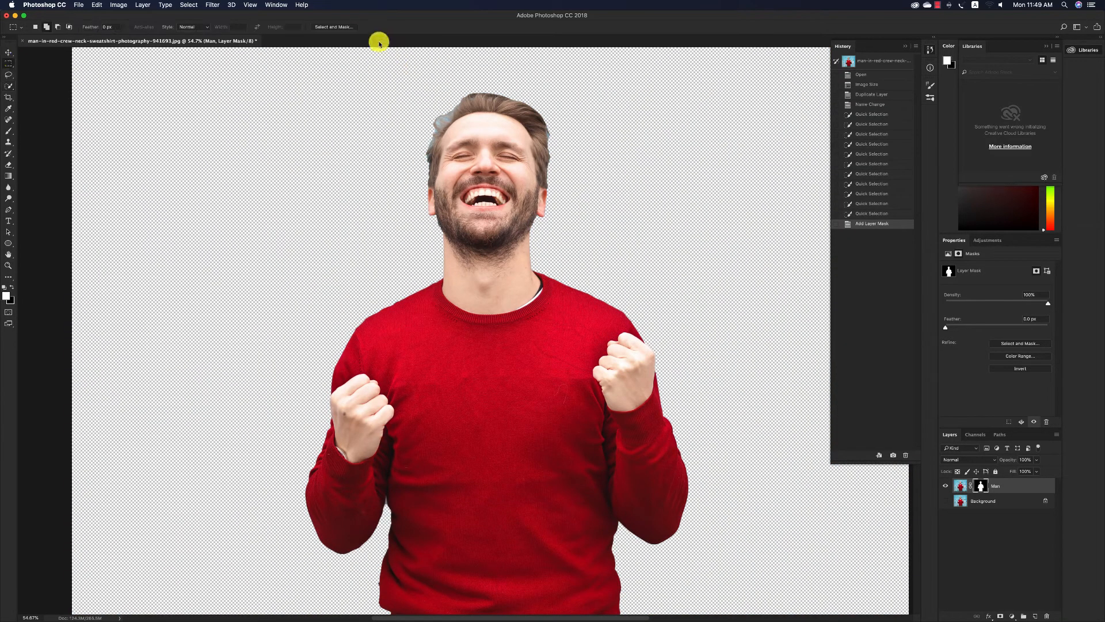
left_click(340, 27)
left_click(1072, 159)
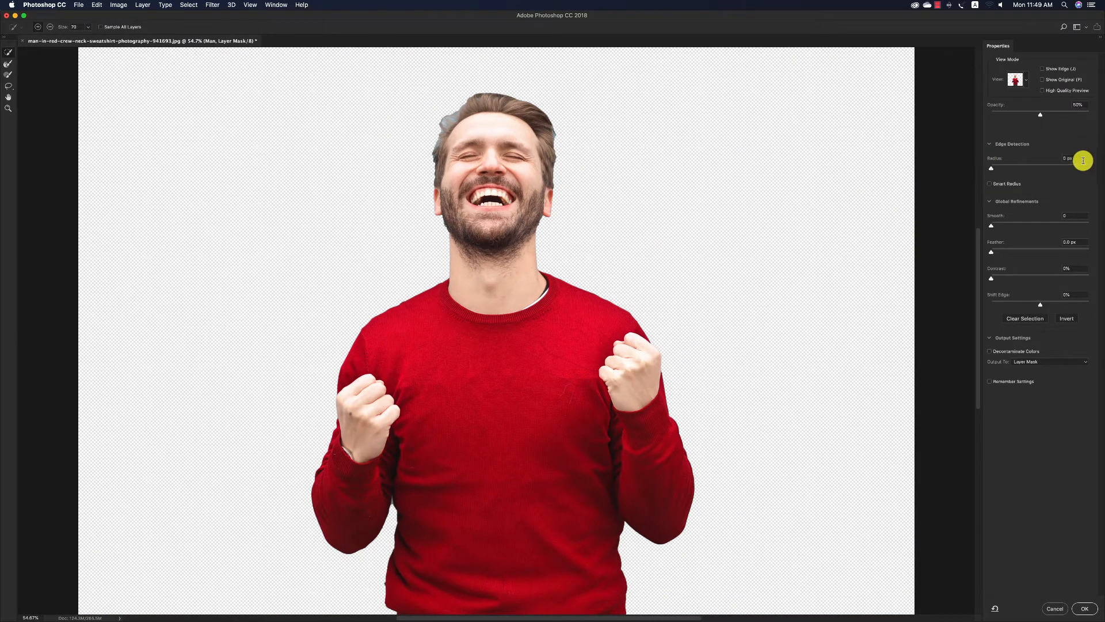
type("2")
left_click(990, 183)
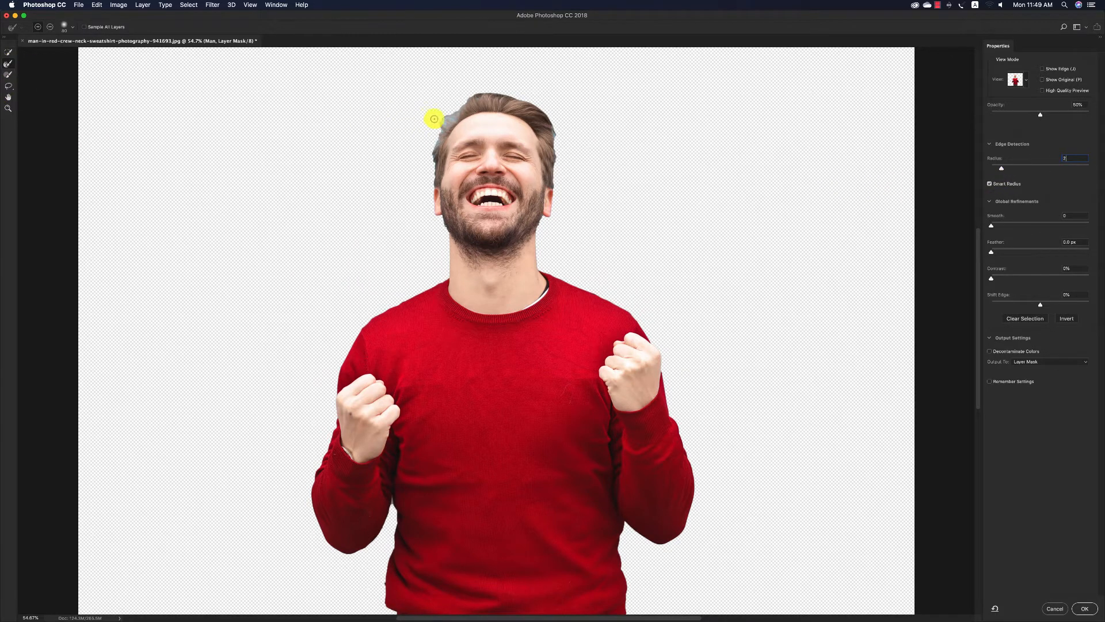
Refine the hair on both sides of the head with the Refine Edge brush, undoing the overlong first stroke.
key("z")
left_click_drag(424, 91, 443, 121)
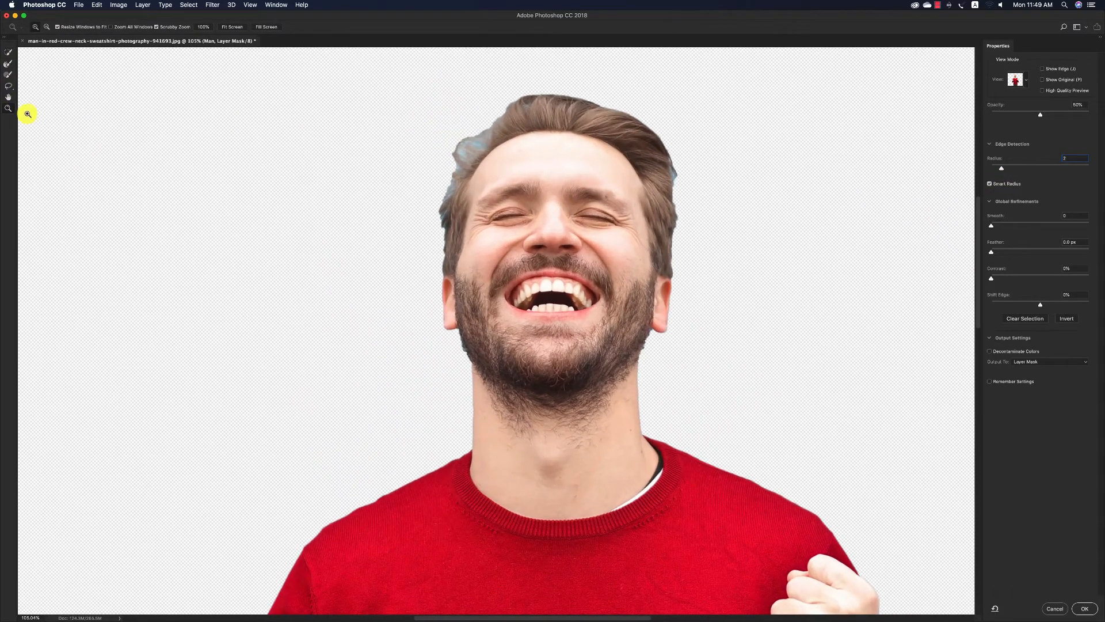
left_click(8, 66)
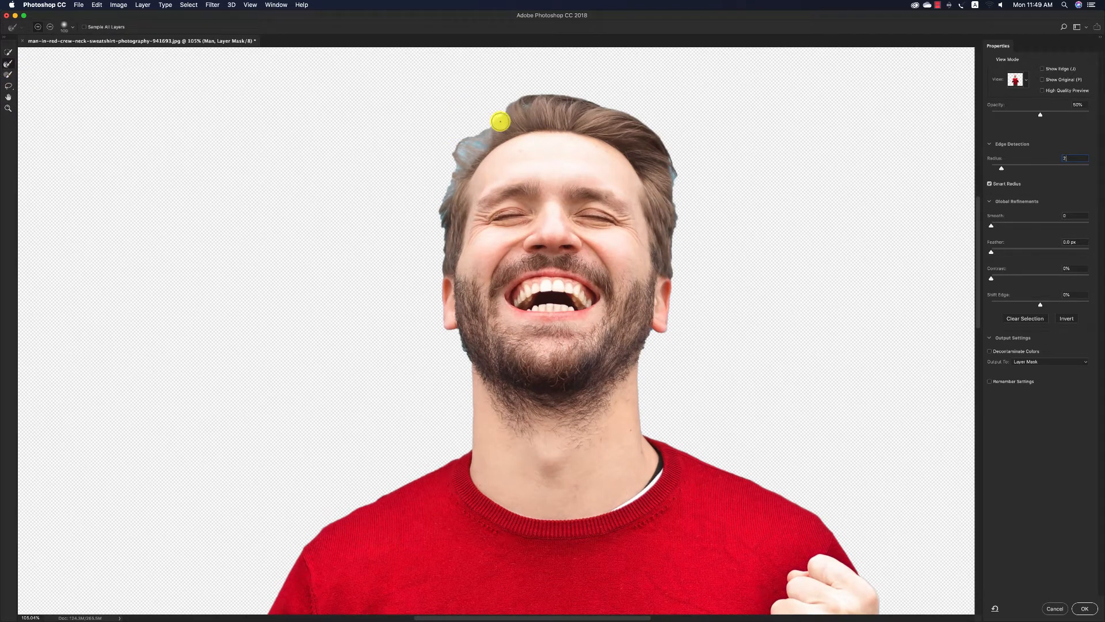
left_click_drag(684, 164, 690, 215)
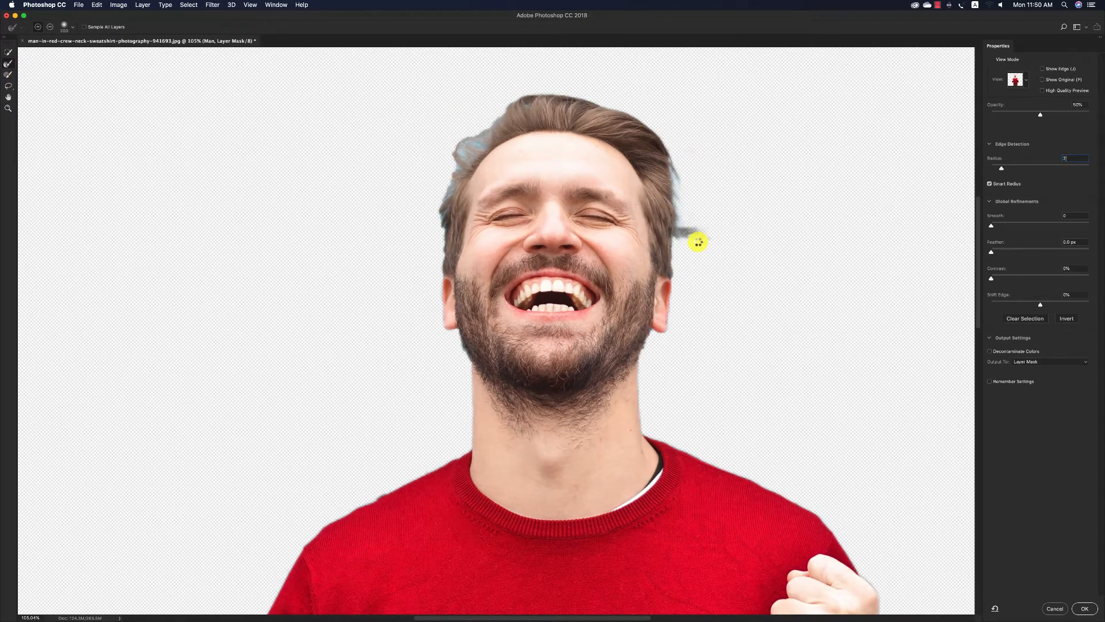
key("super+z")
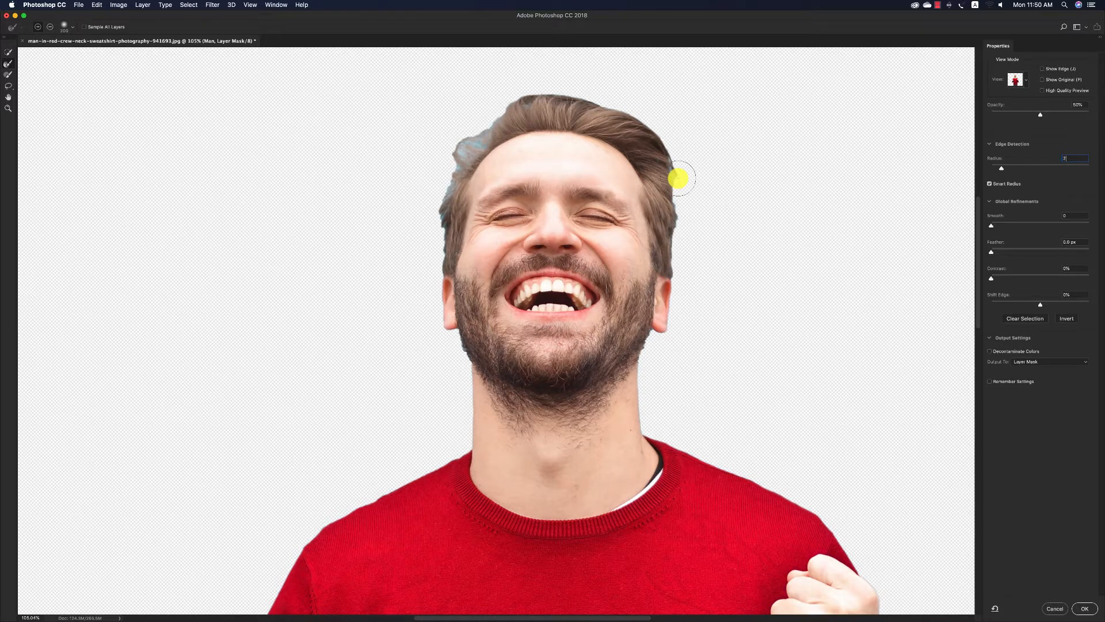
left_click_drag(678, 171, 680, 181)
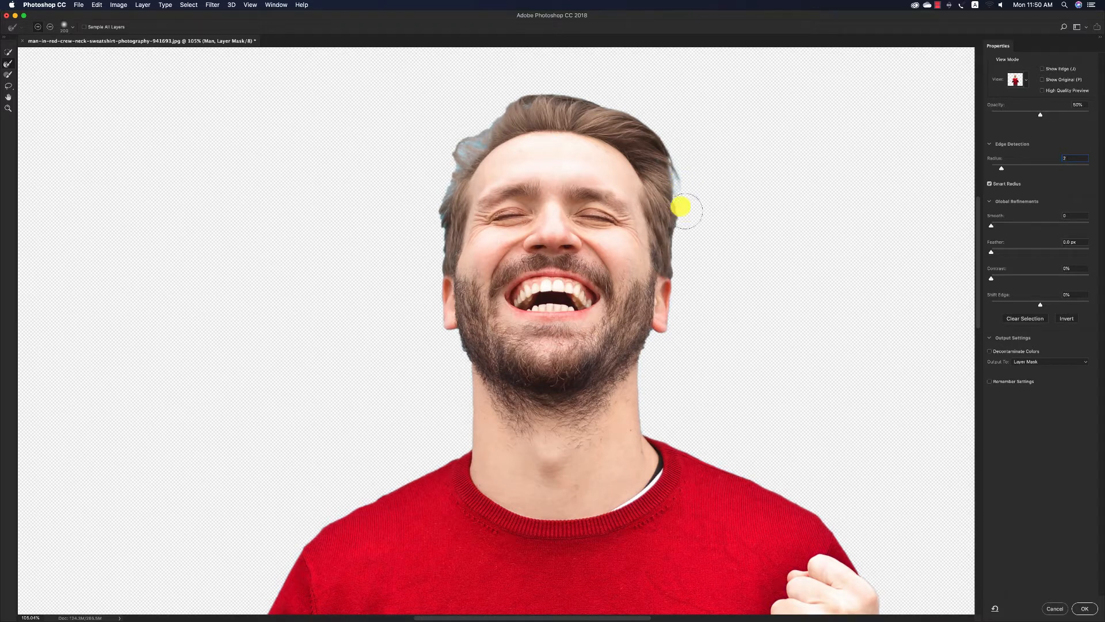
mouse_move(441, 137)
left_mouse_down()
mouse_move(400, 152)
mouse_move(443, 162)
mouse_move(443, 172)
mouse_move(394, 161)
mouse_move(434, 196)
left_mouse_up()
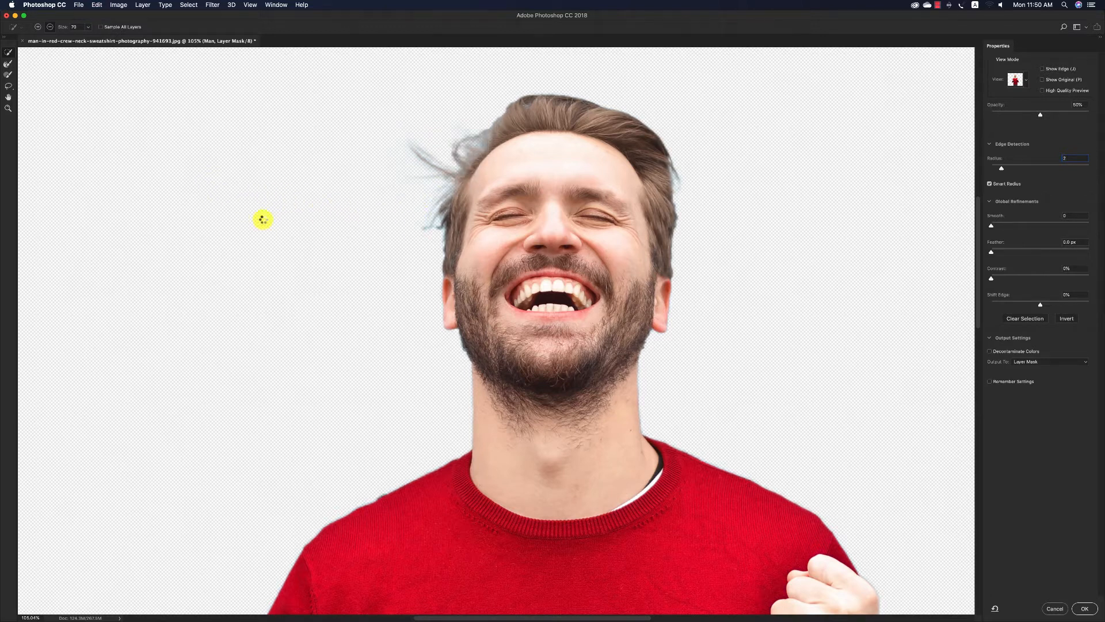
Refine the hair edge on the image's right side again and subtract the stray patch beside the head.
key("z")
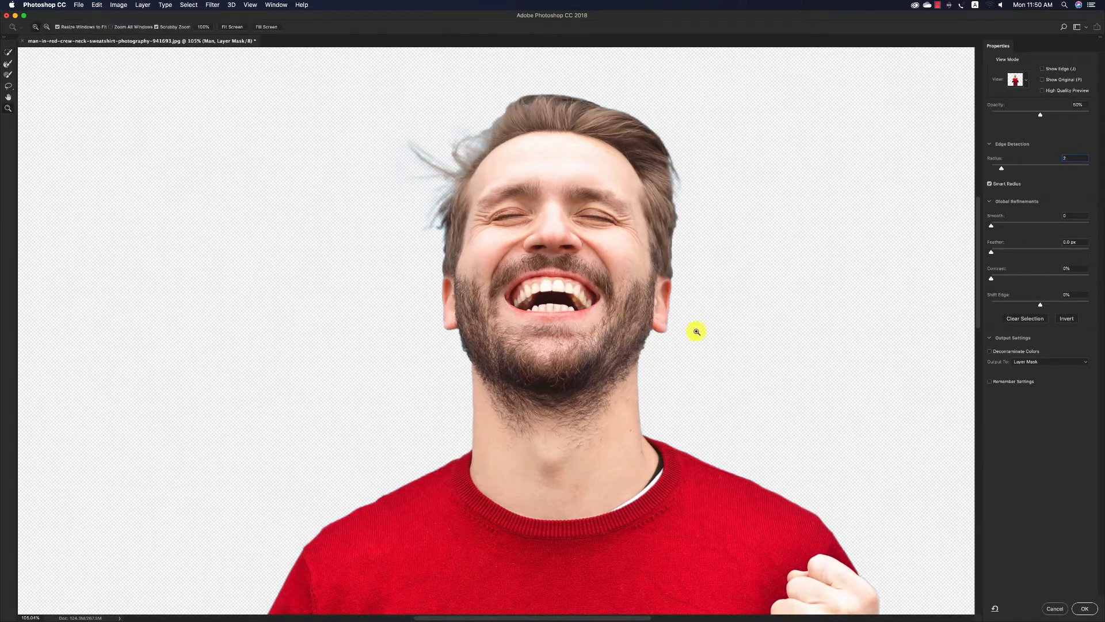
scroll(677, 259, "left", 1)
left_click(8, 63)
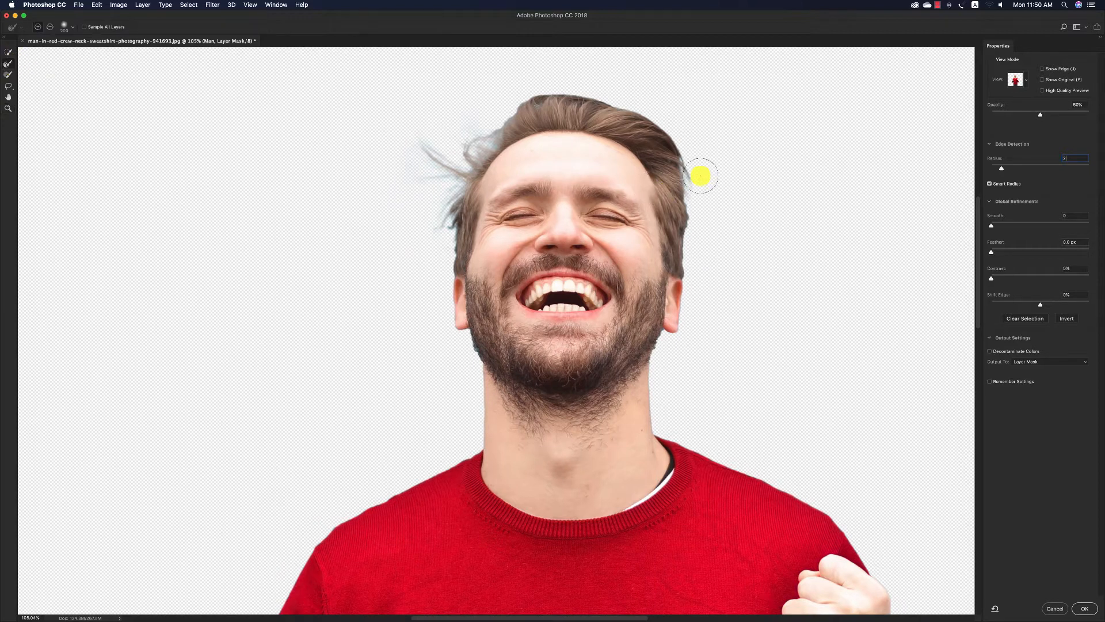
left_click_drag(701, 176, 701, 181)
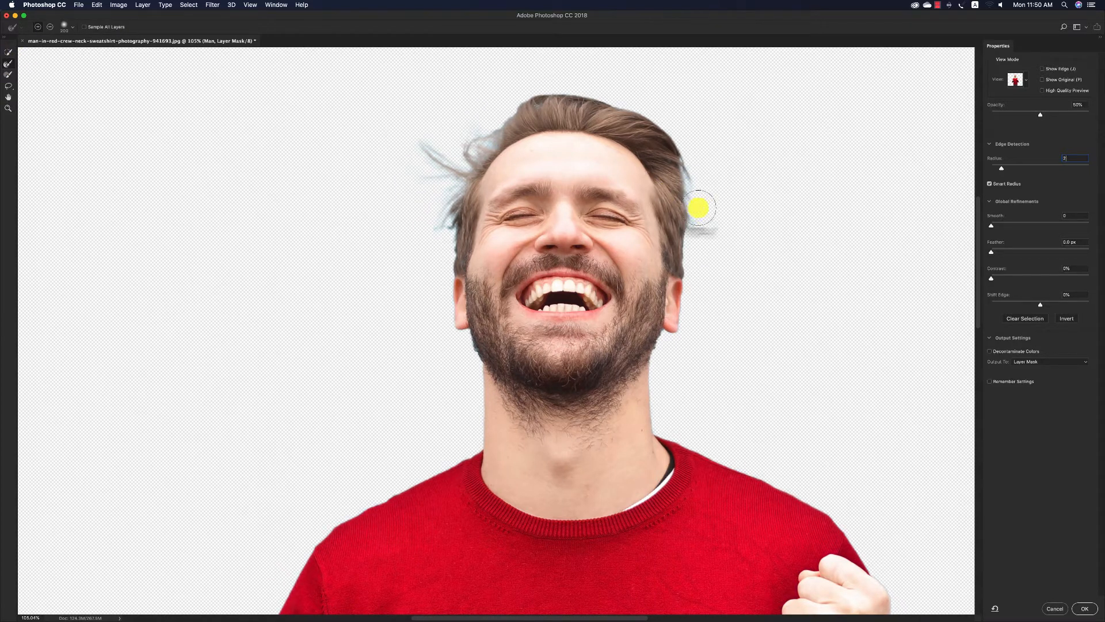
left_click(8, 53)
left_click(50, 27)
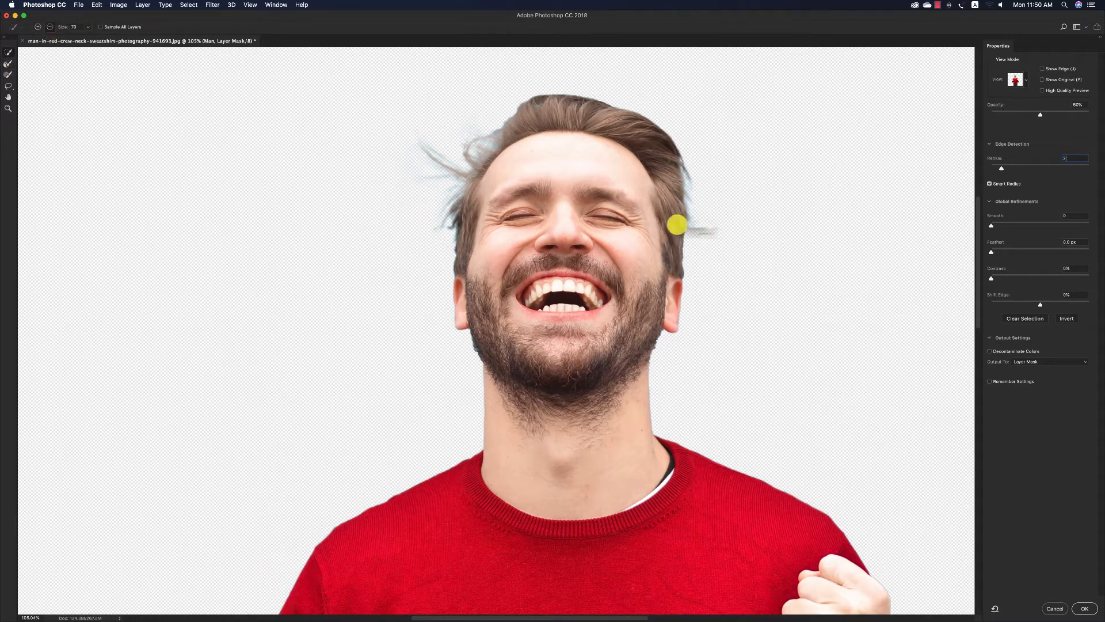
left_click(712, 232)
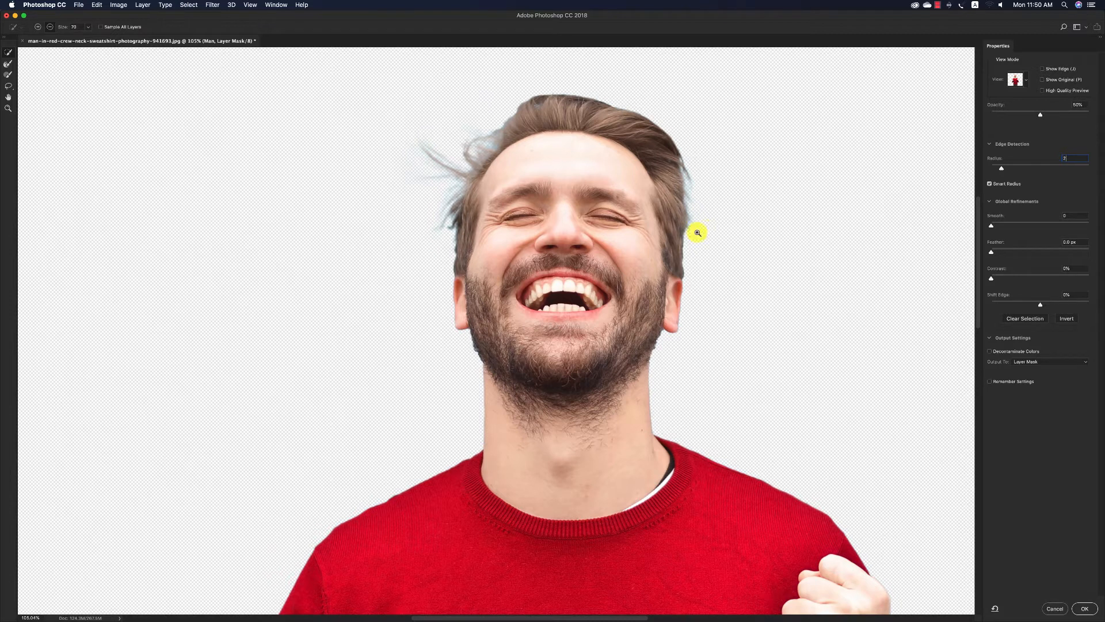
Apply the refined edge to the Man layer, keeping Layer Mask as the output.
left_click_drag(697, 233, 622, 246)
left_click(1044, 362)
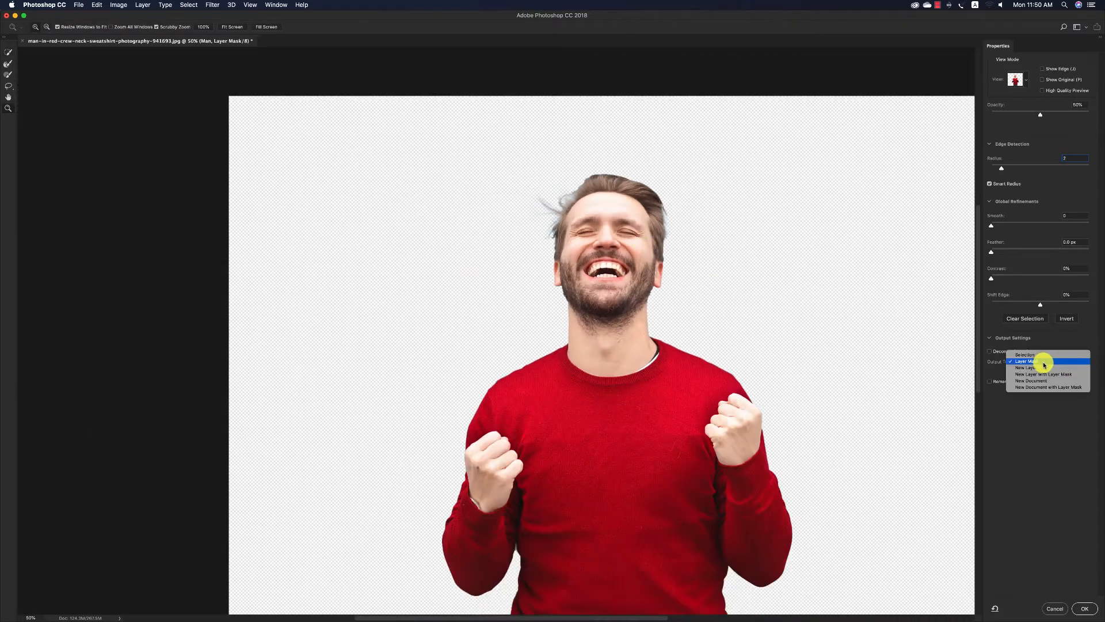
left_click(1046, 464)
left_click(1085, 608)
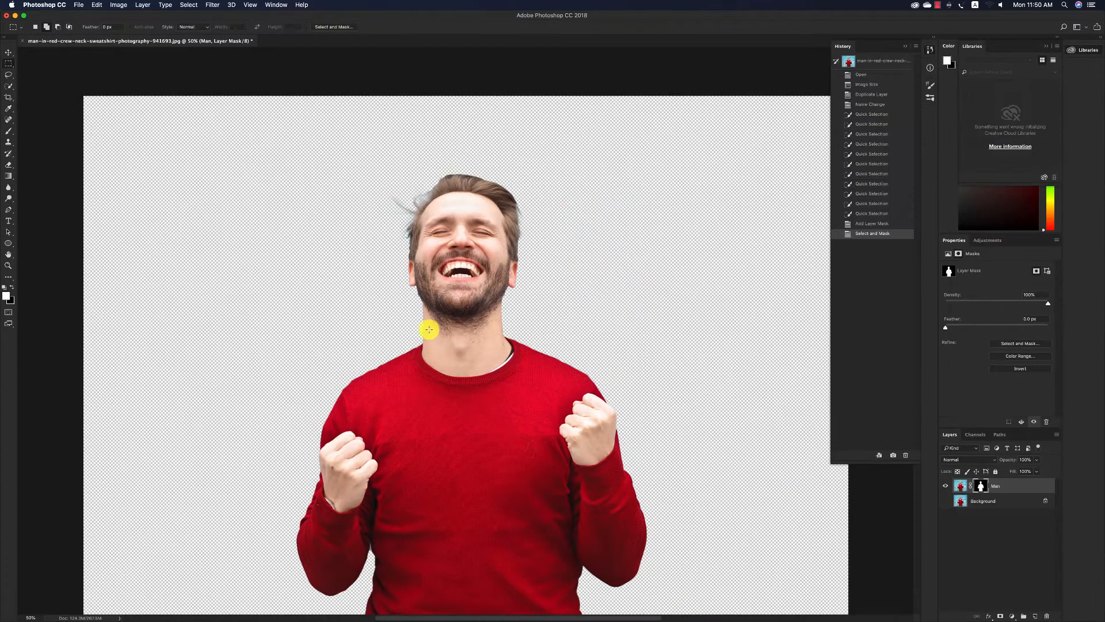
key("z")
left_click(512, 334, "alt")
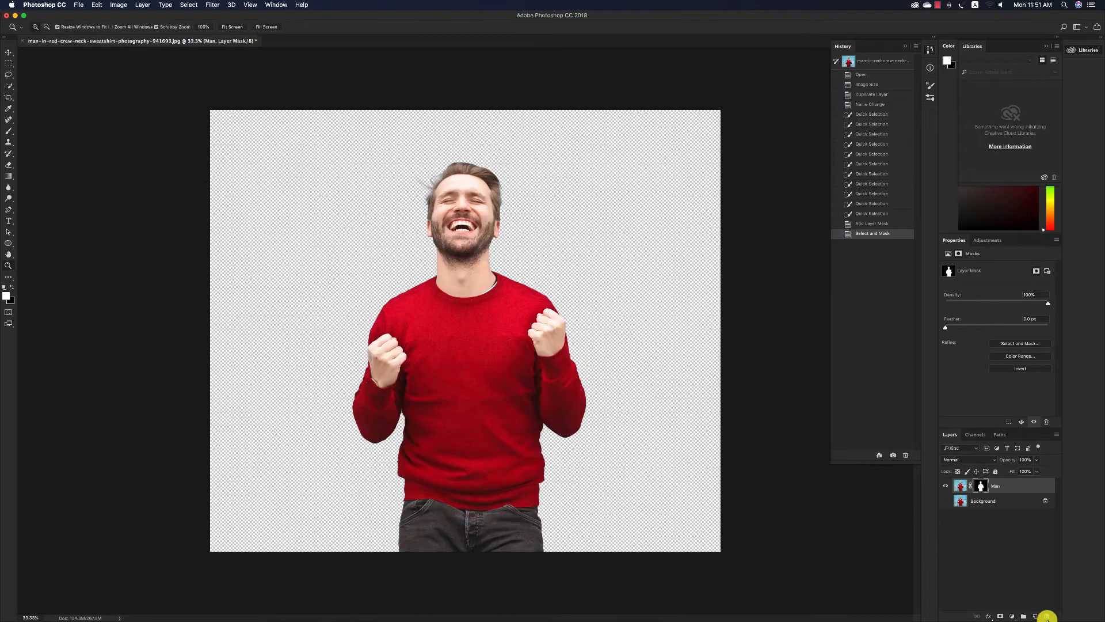
left_click(1036, 615)
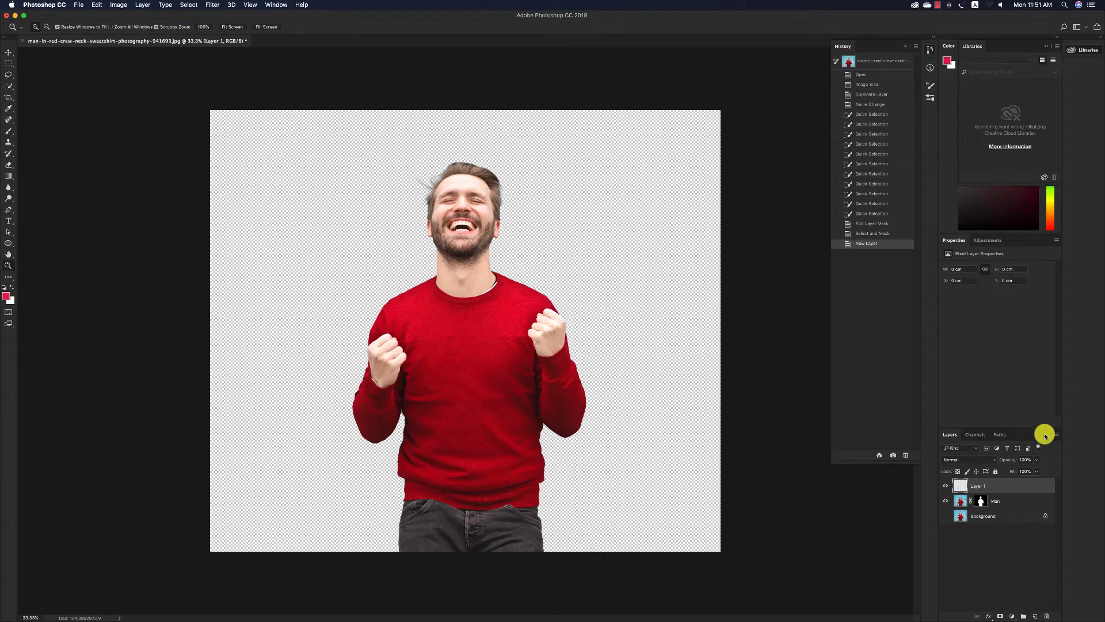
left_click(1048, 48)
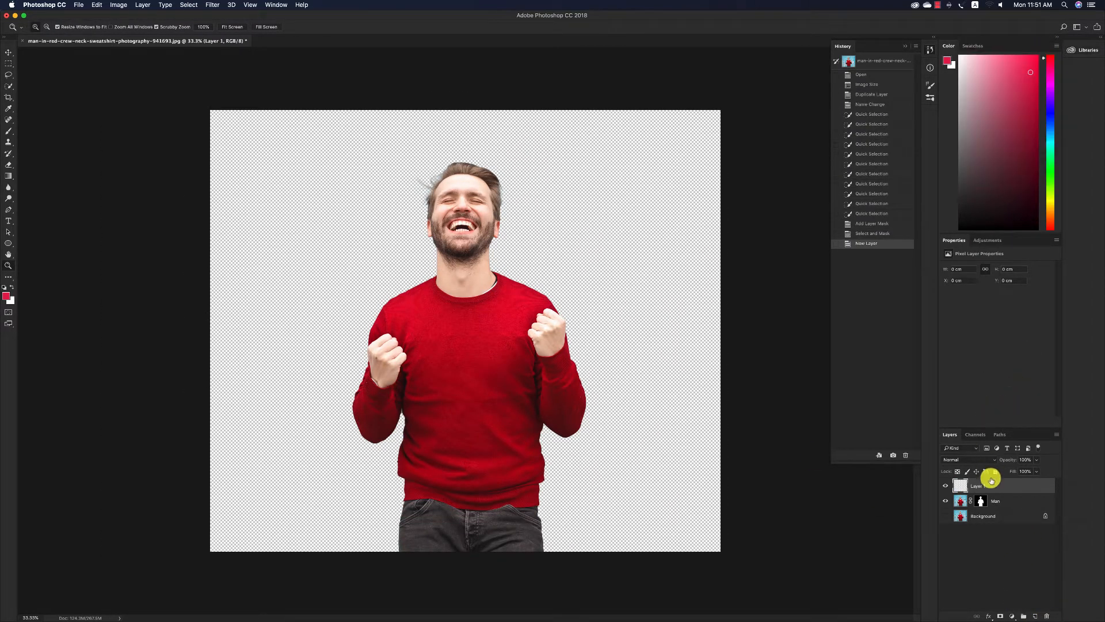
key("super+z")
Add a light grey (#dbdbdb) Solid Color fill layer and place it directly beneath the Man layer.
left_click(1009, 615)
left_click(1028, 452)
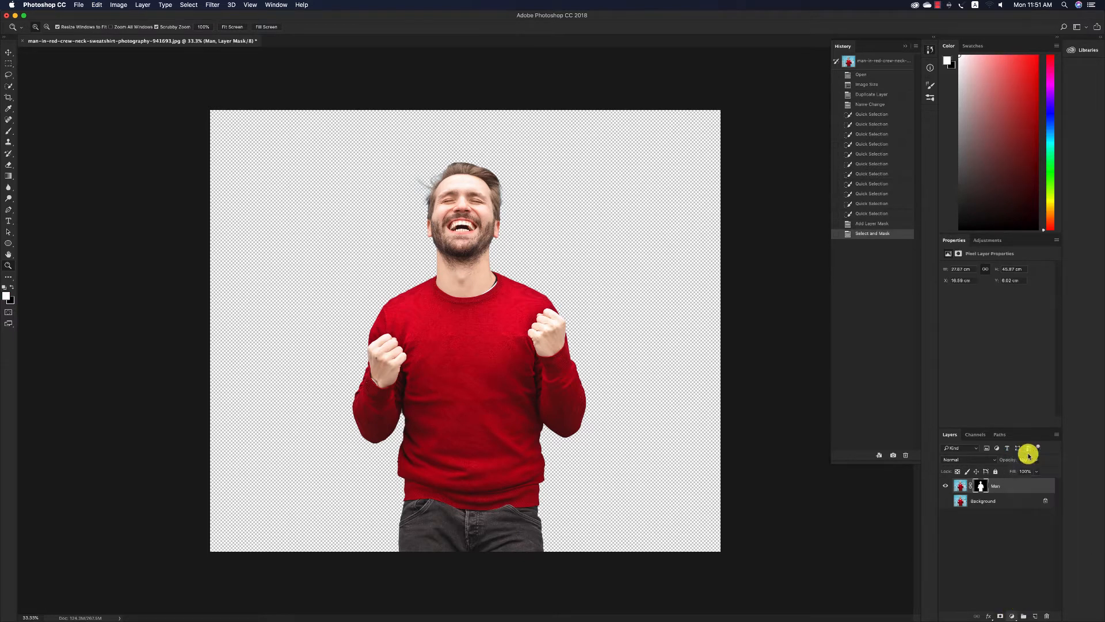
left_click(676, 313)
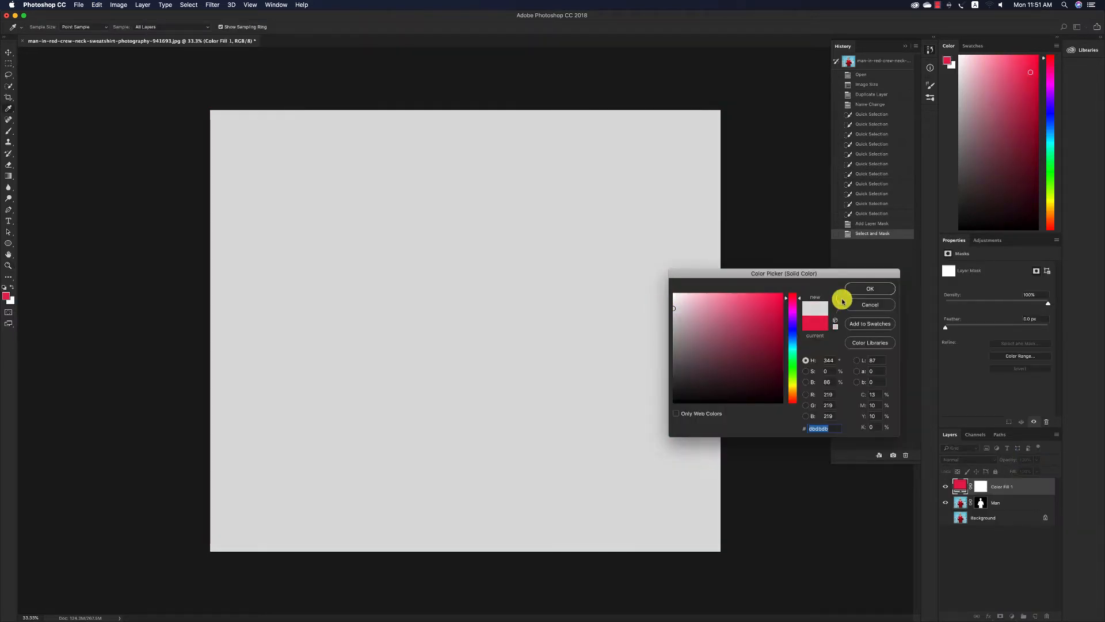
left_click(858, 288)
left_click_drag(1004, 491, 997, 501)
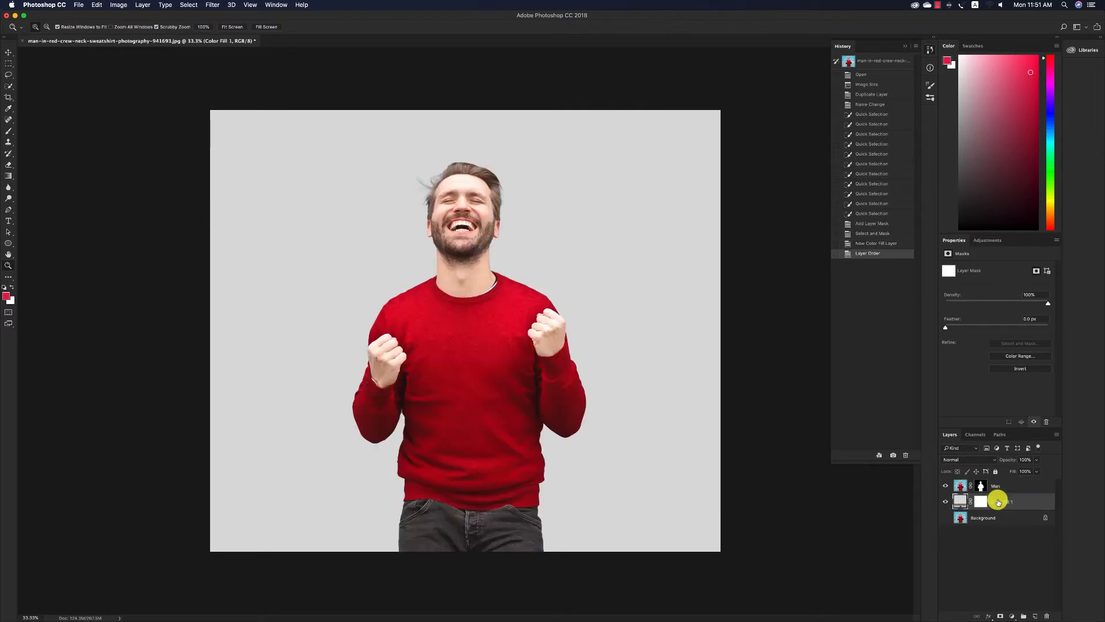
Try to convert the Man layer and the color fill layer into one smart object, and undo the conversion.
key("v")
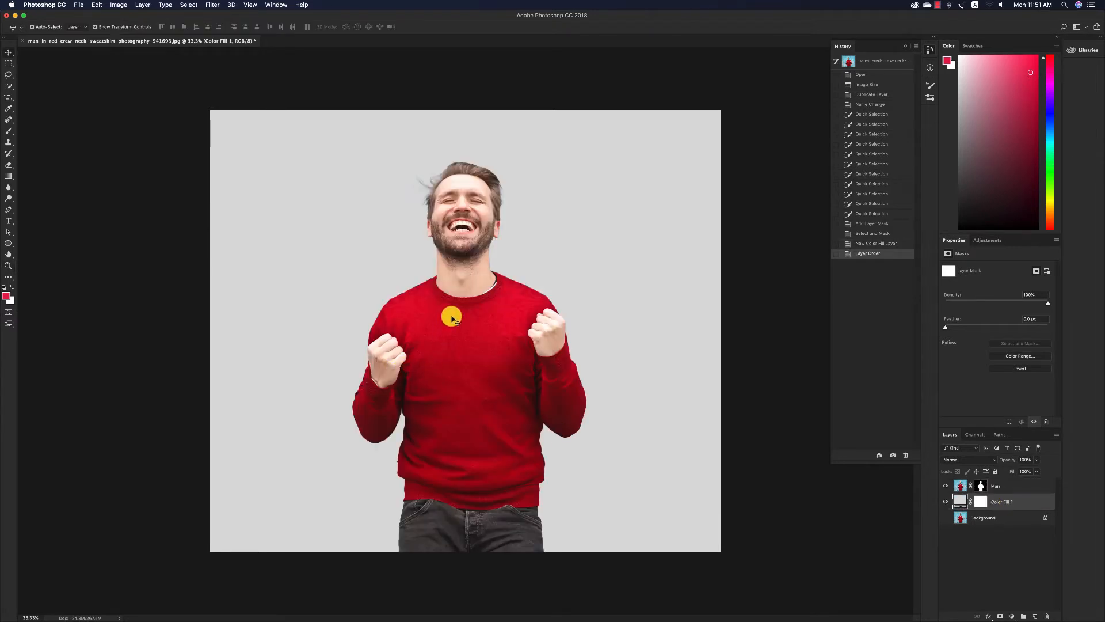
left_click(449, 317)
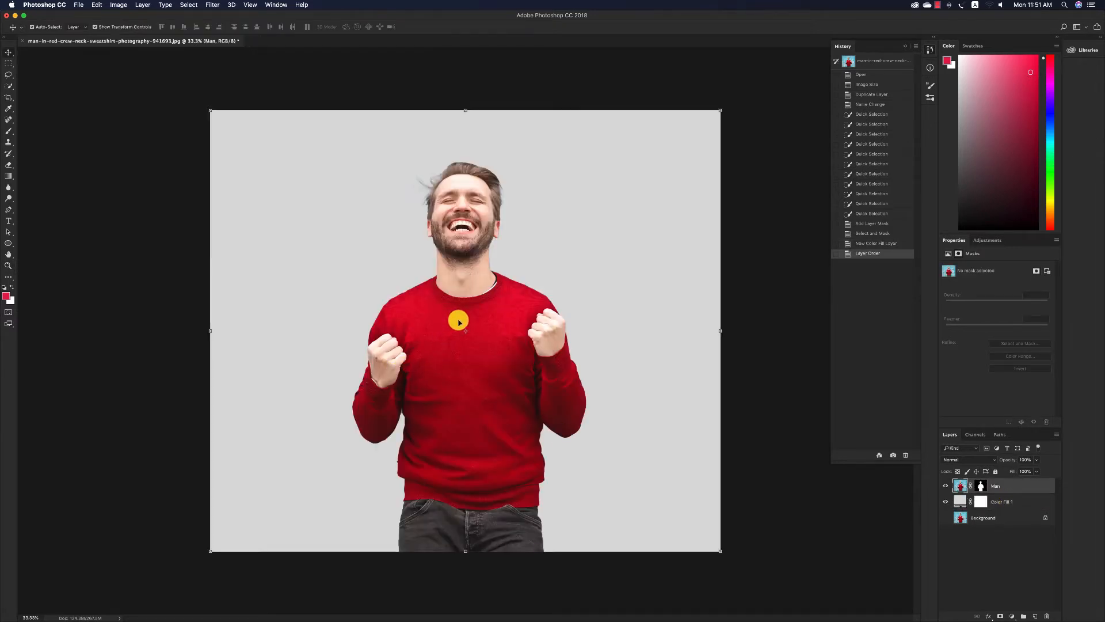
left_click(1000, 501, "shift")
right_click(1000, 502)
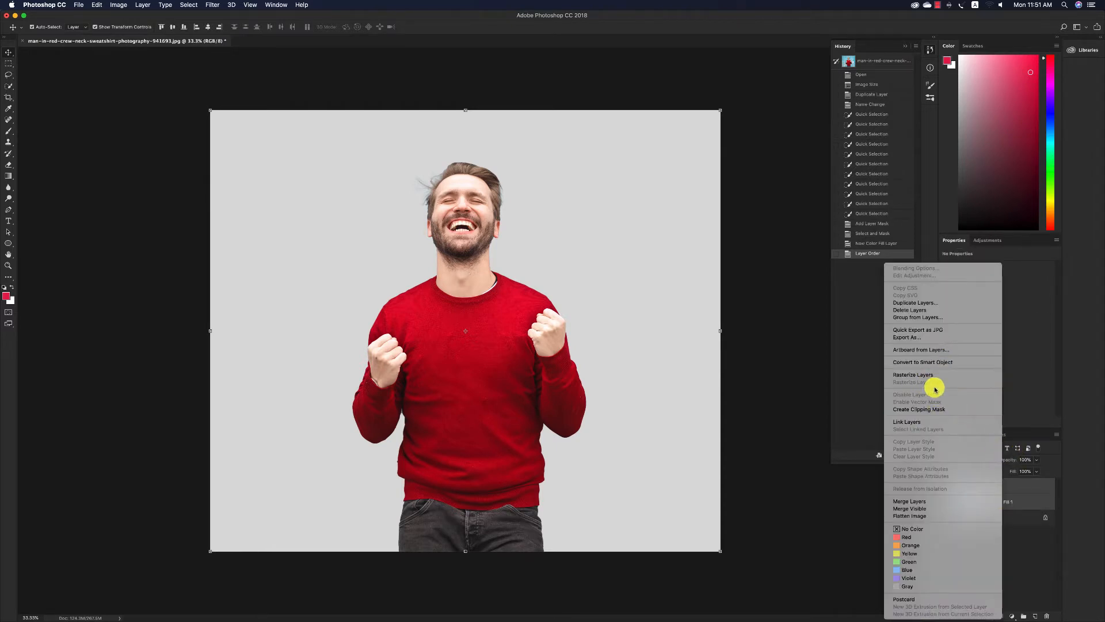
left_click(919, 362)
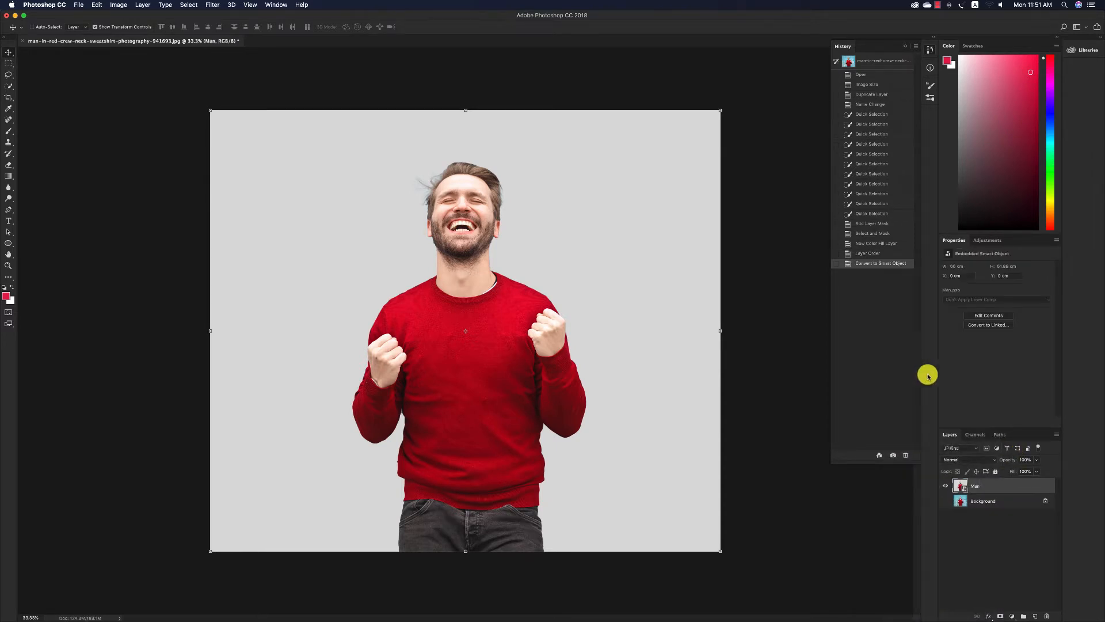
key("super+z")
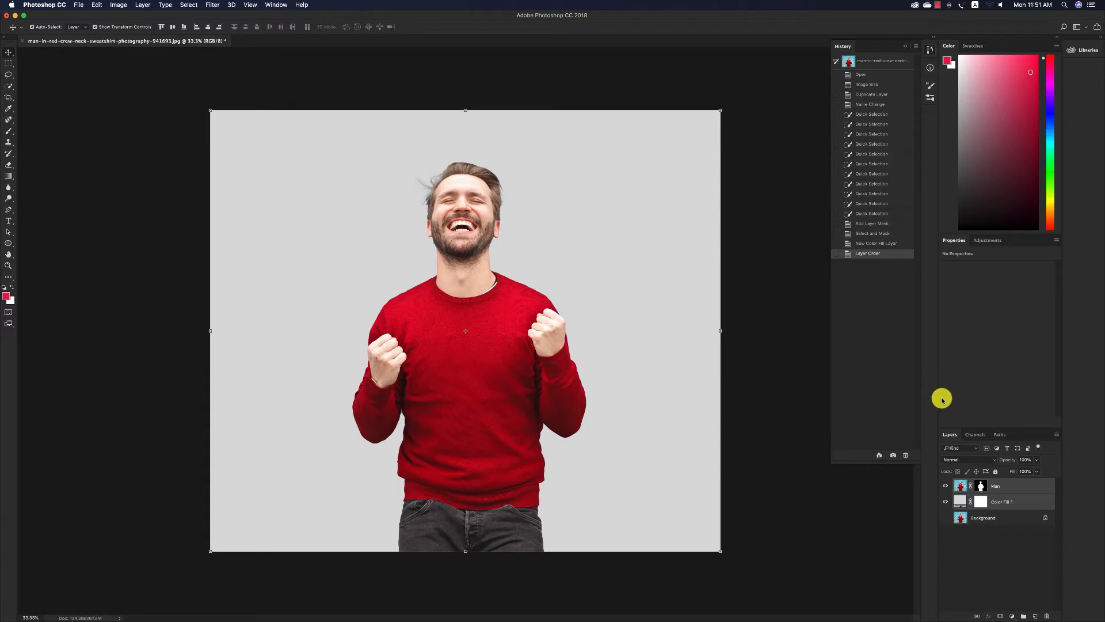
Try merging the Man and color fill layers for the Oil Paint filter, cancel the filter and undo the merge.
key("super+e")
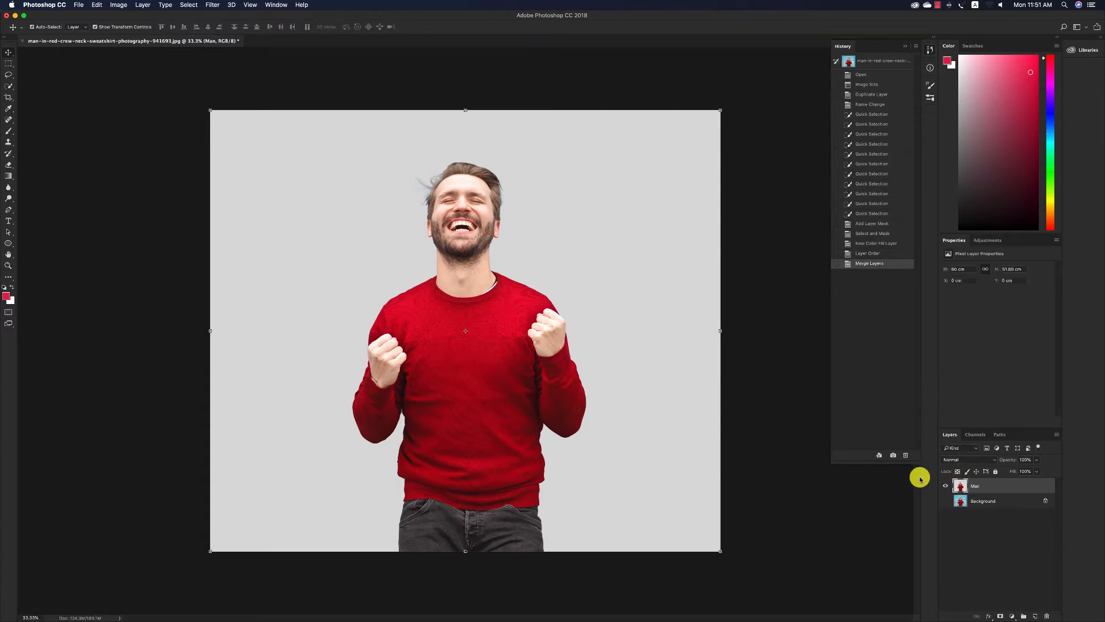
left_click(190, 5)
mouse_move(214, 6)
mouse_move(277, 164)
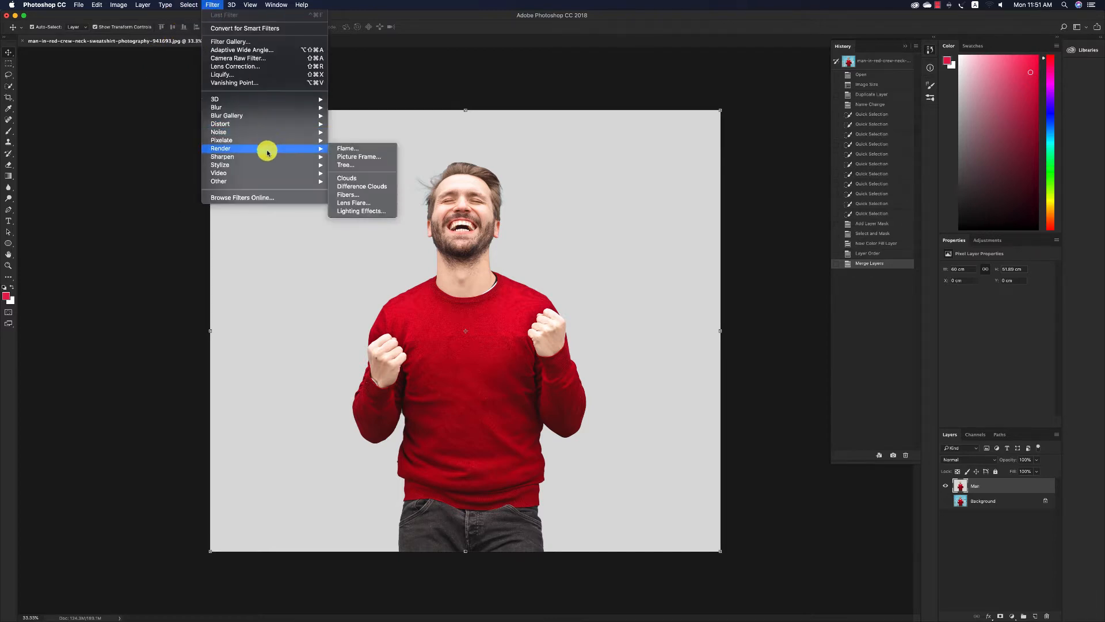
left_click(351, 197)
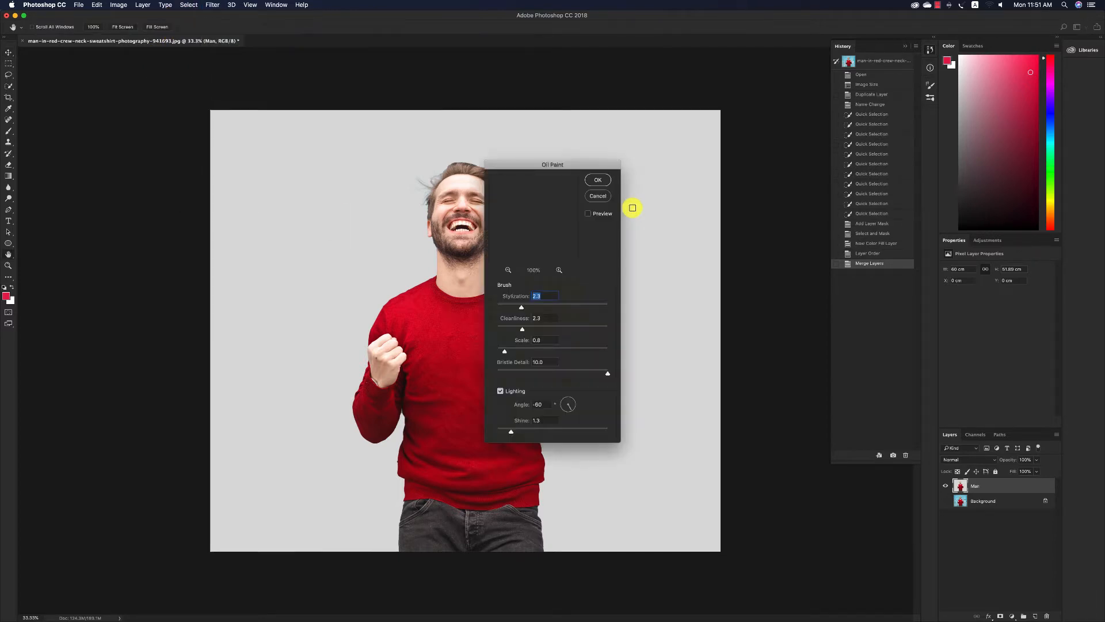
left_click_drag(541, 168, 661, 184)
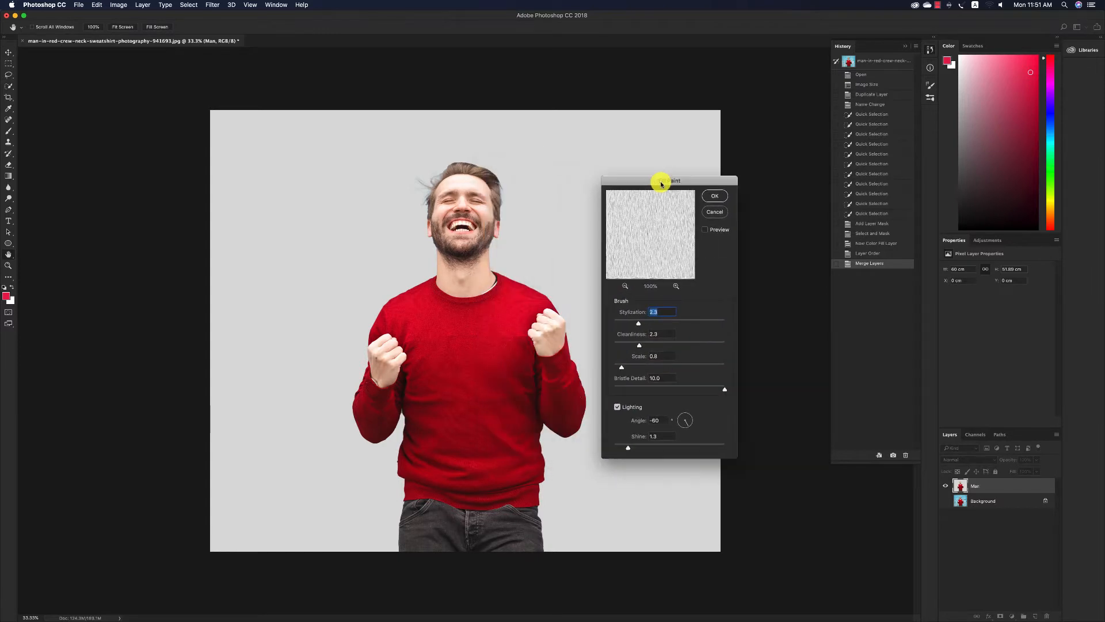
left_click(715, 211)
key("super+z")
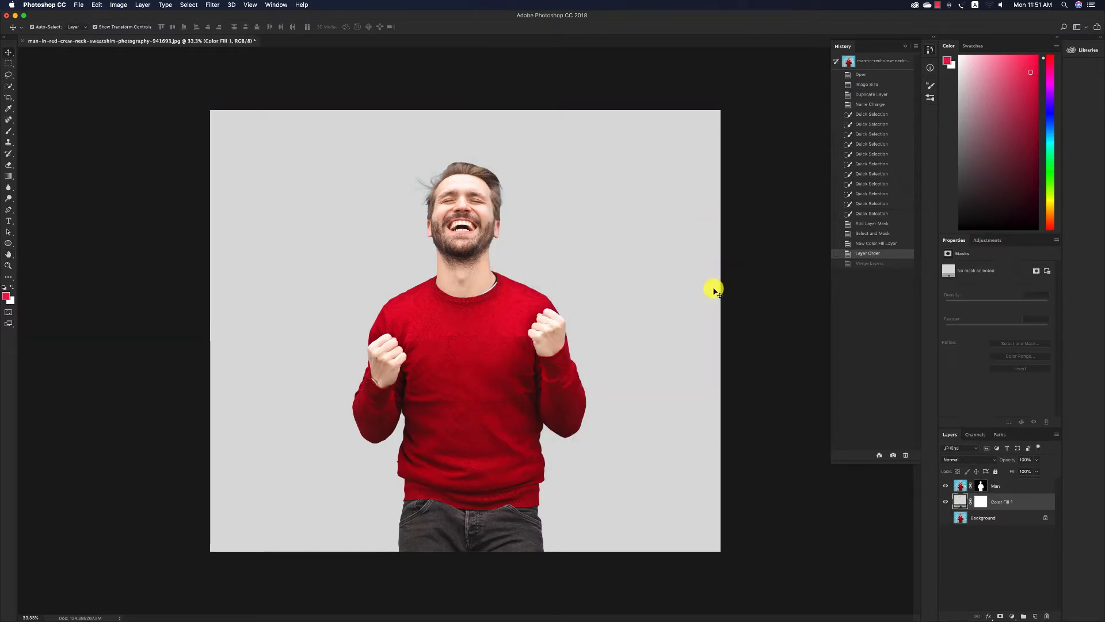
Apply the Man layer's mask permanently so only the cut-out pixels are kept.
left_click(475, 202)
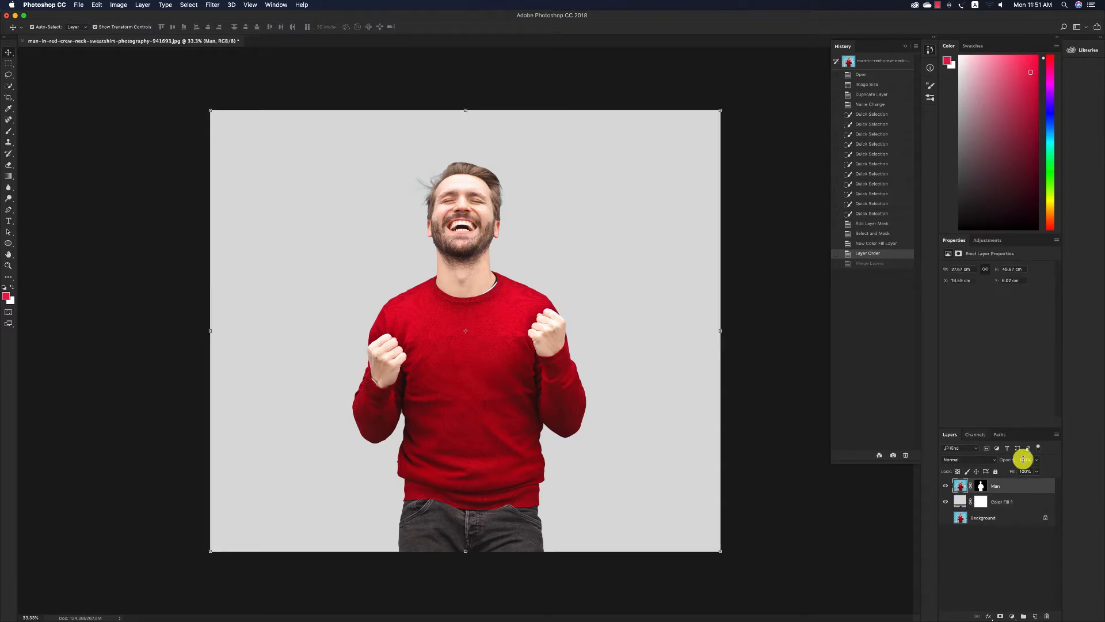
right_click(1008, 486)
right_click(979, 487)
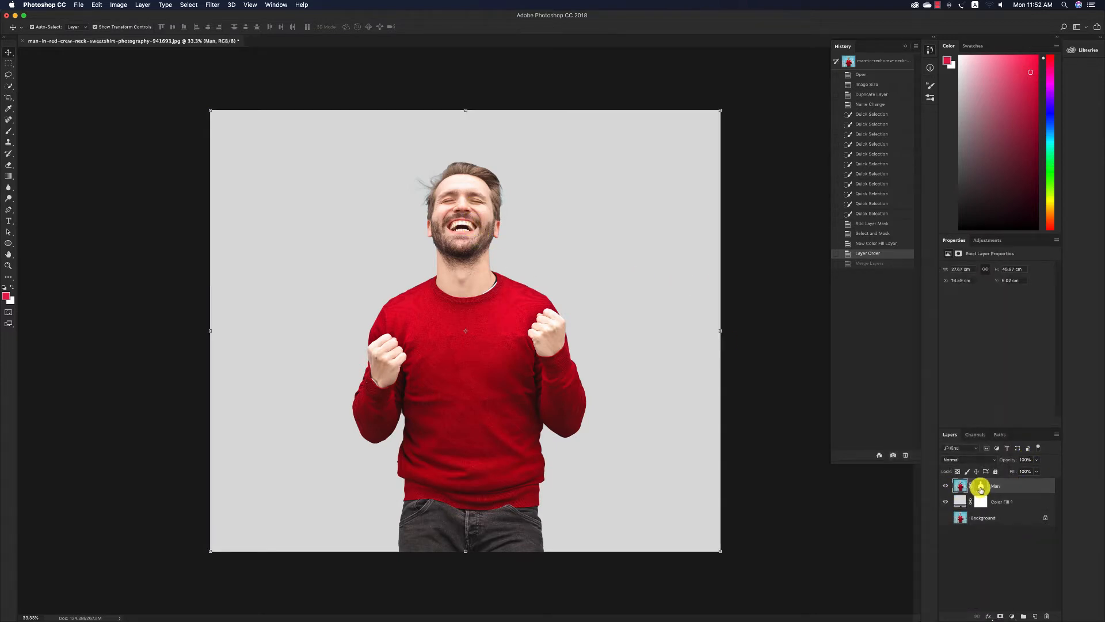
right_click(979, 486)
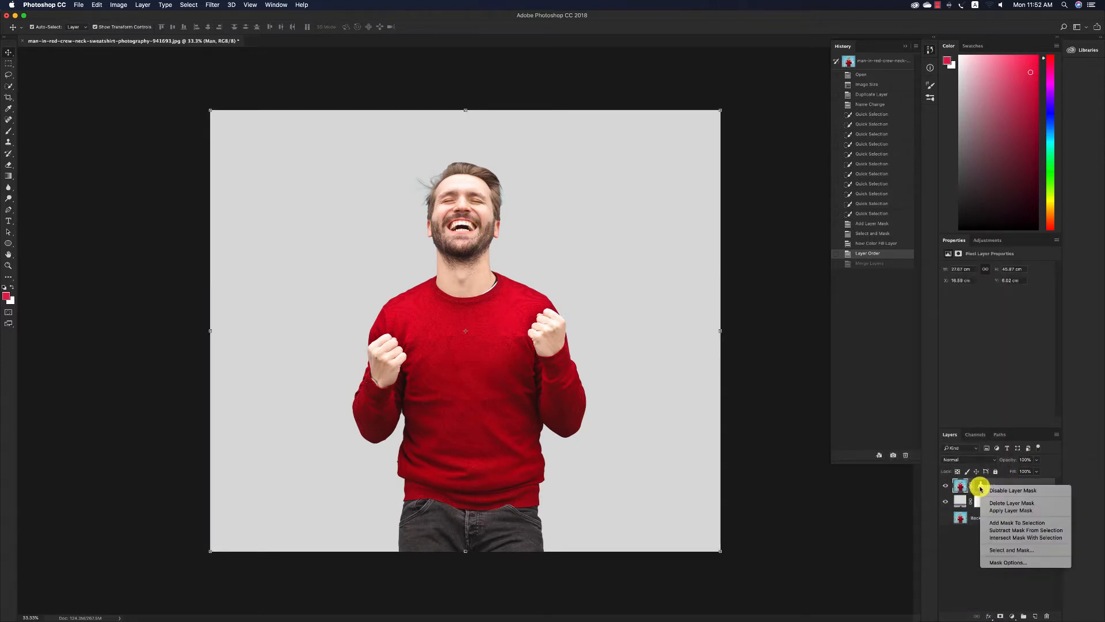
left_click(1004, 510)
Enlarge the man to about 43.5 cm wide and 69 cm tall, centred with his head near the canvas's upper edge.
left_click_drag(587, 549, 618, 601)
double_click(528, 446)
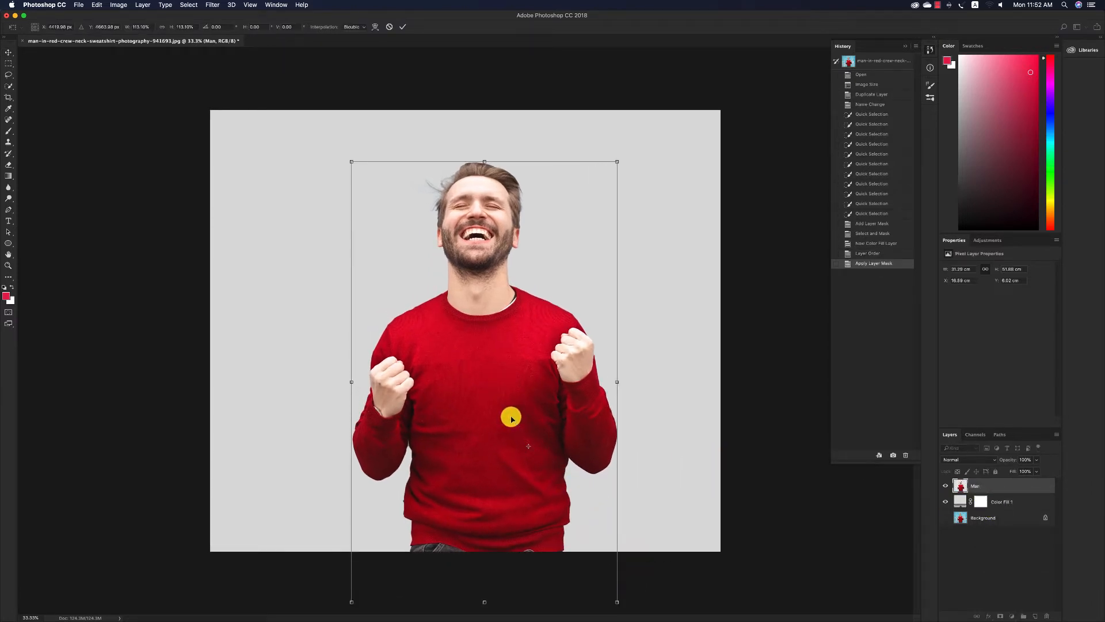
key("super+minus")
key("super+minus")
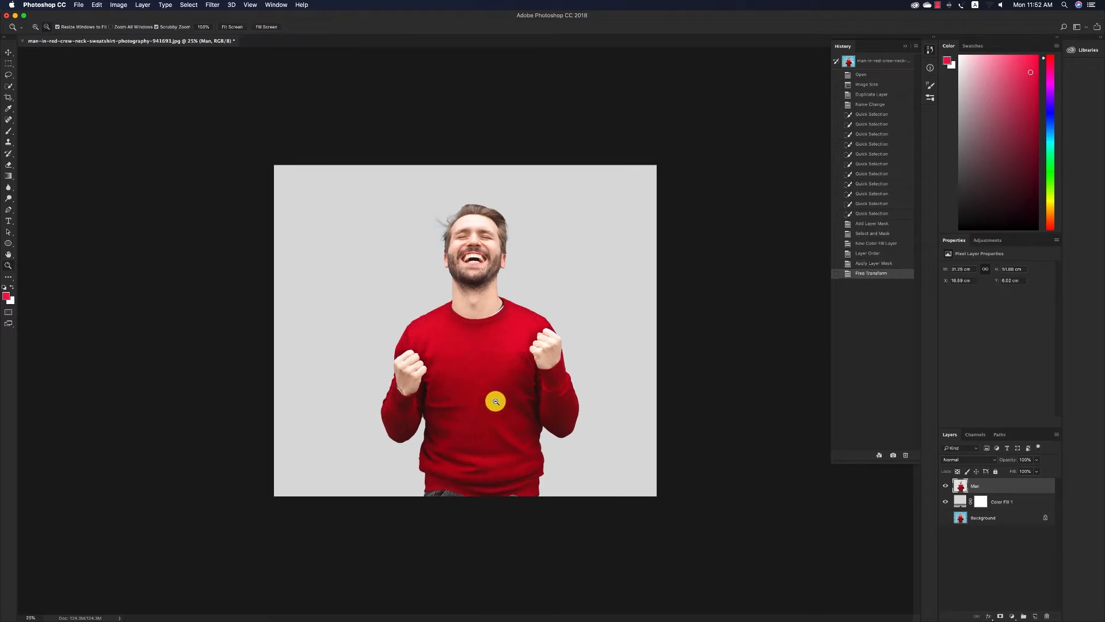
left_click_drag(414, 465, 369, 522)
left_click_drag(545, 519, 553, 539)
left_click_drag(465, 404, 471, 385)
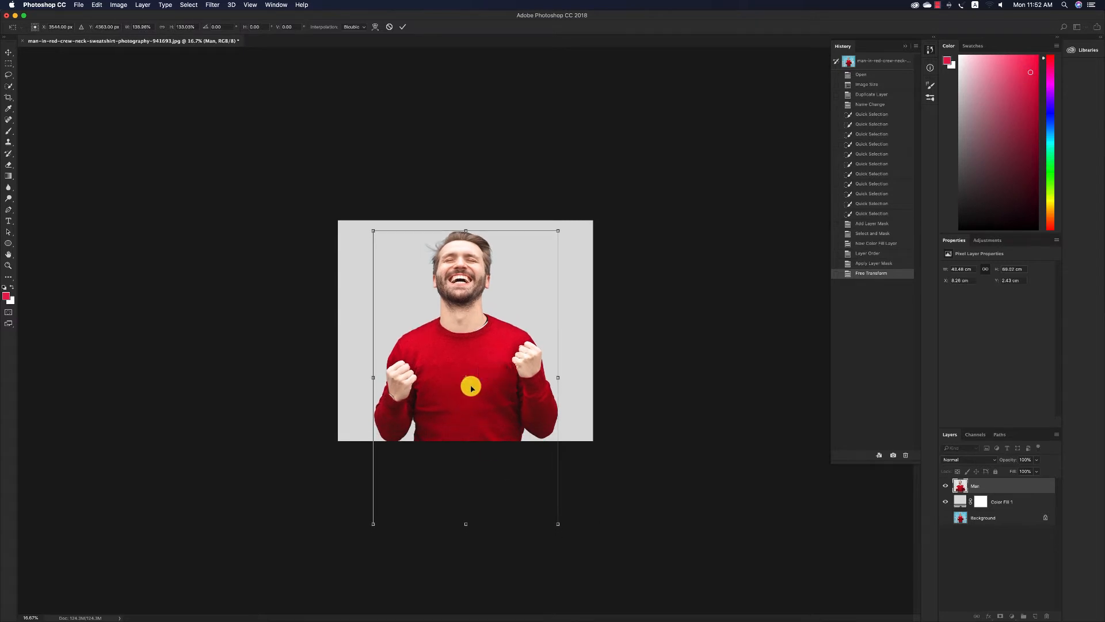
key("Return")
Apply the Oil Paint filter to the Man layer with Stylization 3.0, Cleanliness 2.3, Scale 0.8, Bristle Detail 10.0 and Shine 1.3.
key("z")
left_click_drag(495, 299, 494, 323)
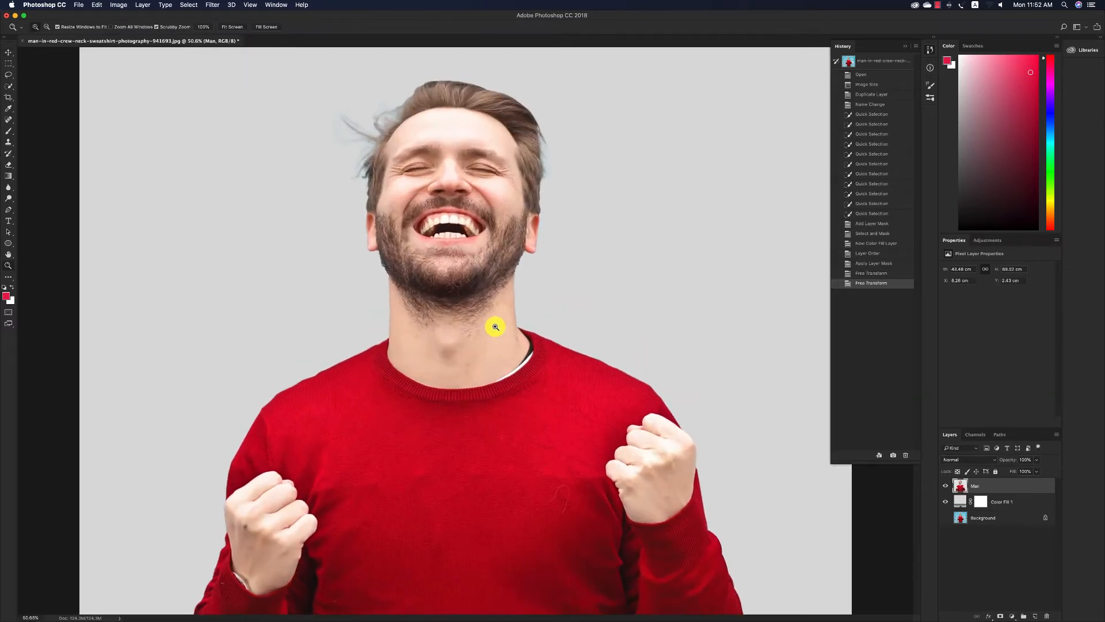
key("v")
left_click(213, 5)
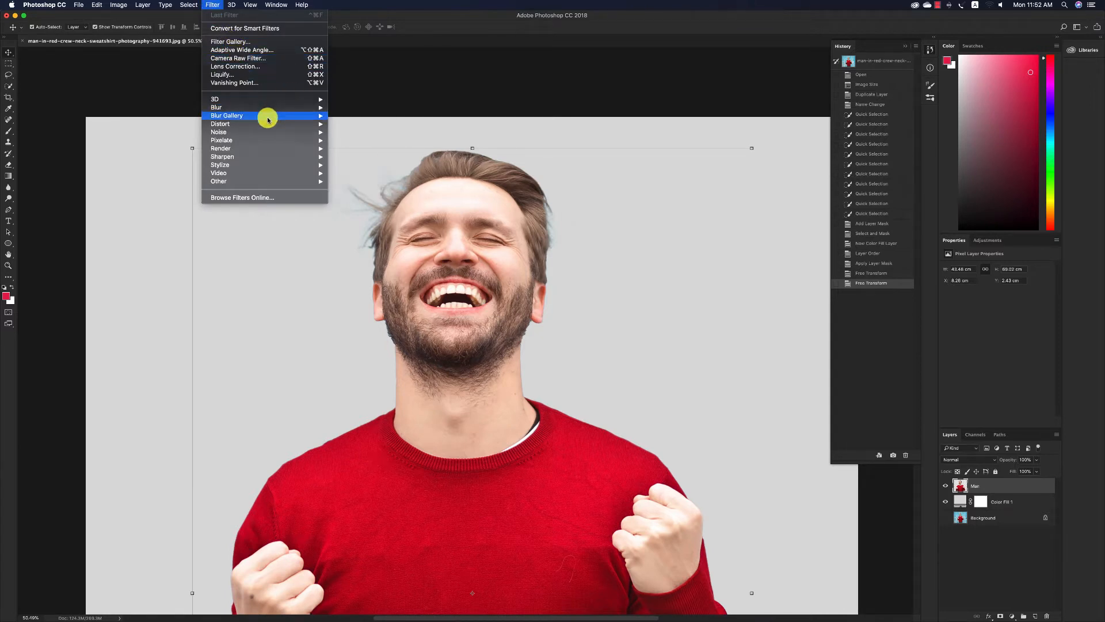
mouse_move(271, 165)
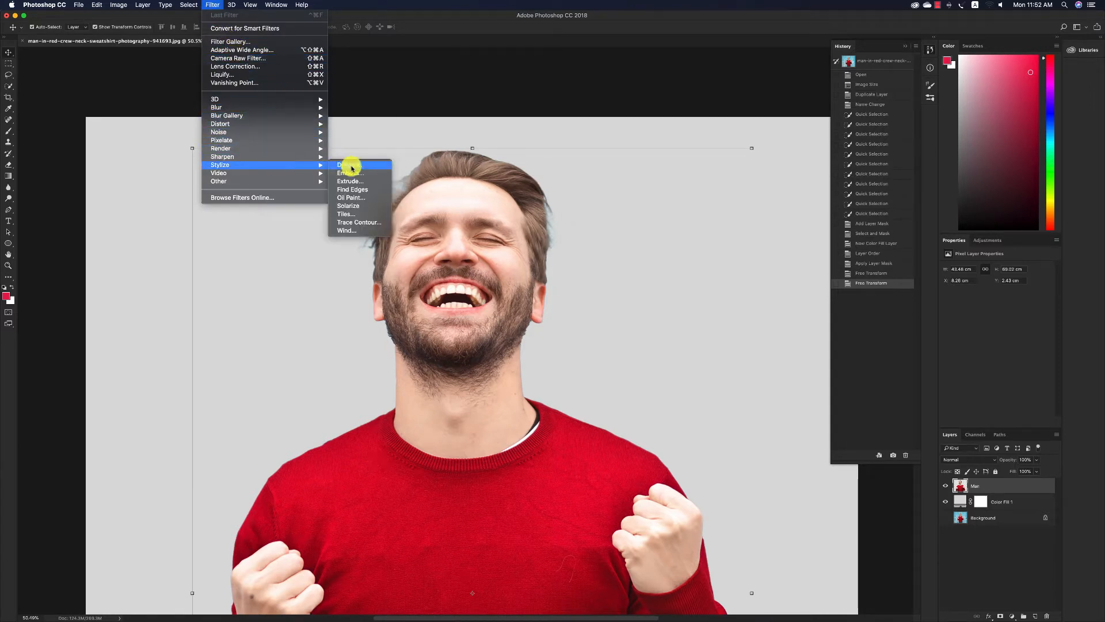
left_click(352, 197)
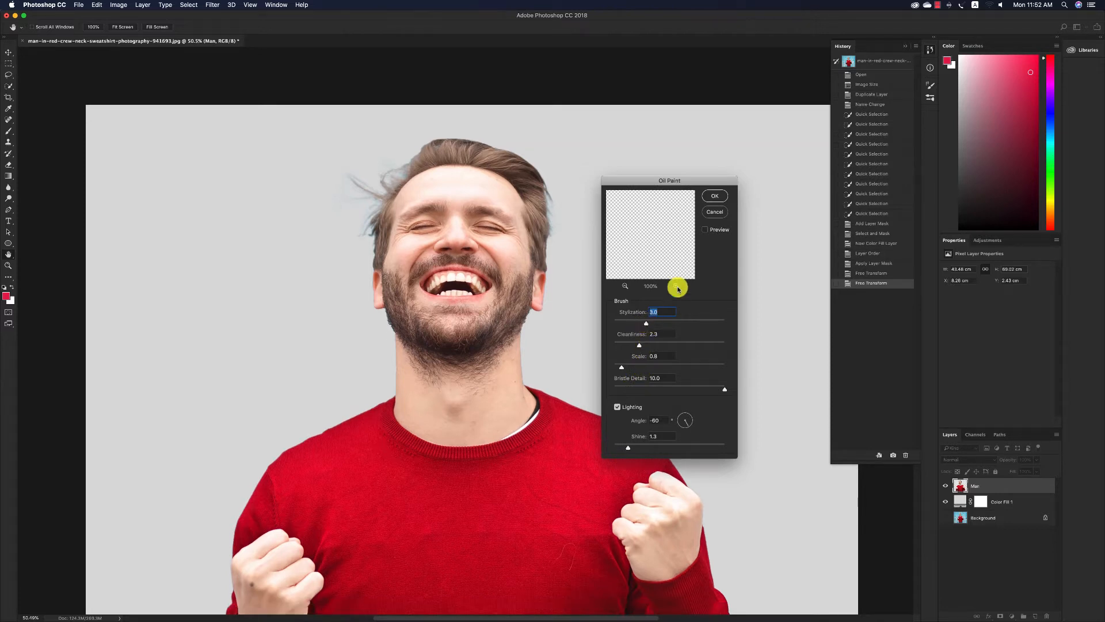
left_click(710, 215)
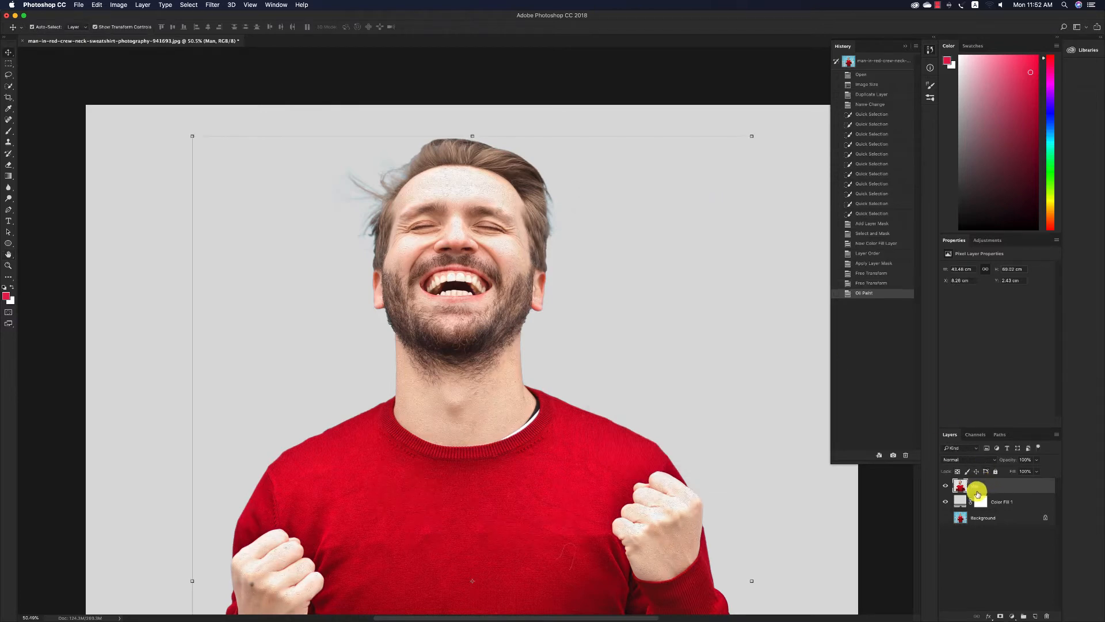
Change the solid color fill behind the man to a pale sky blue.
double_click(960, 501)
left_click(792, 349)
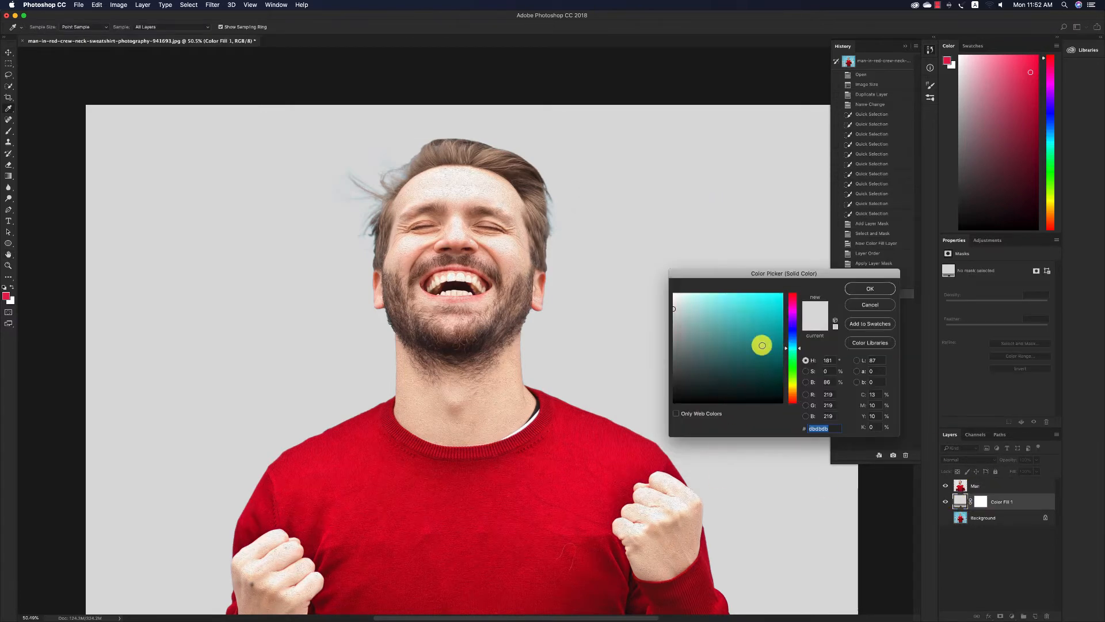
left_click_drag(677, 297, 695, 316)
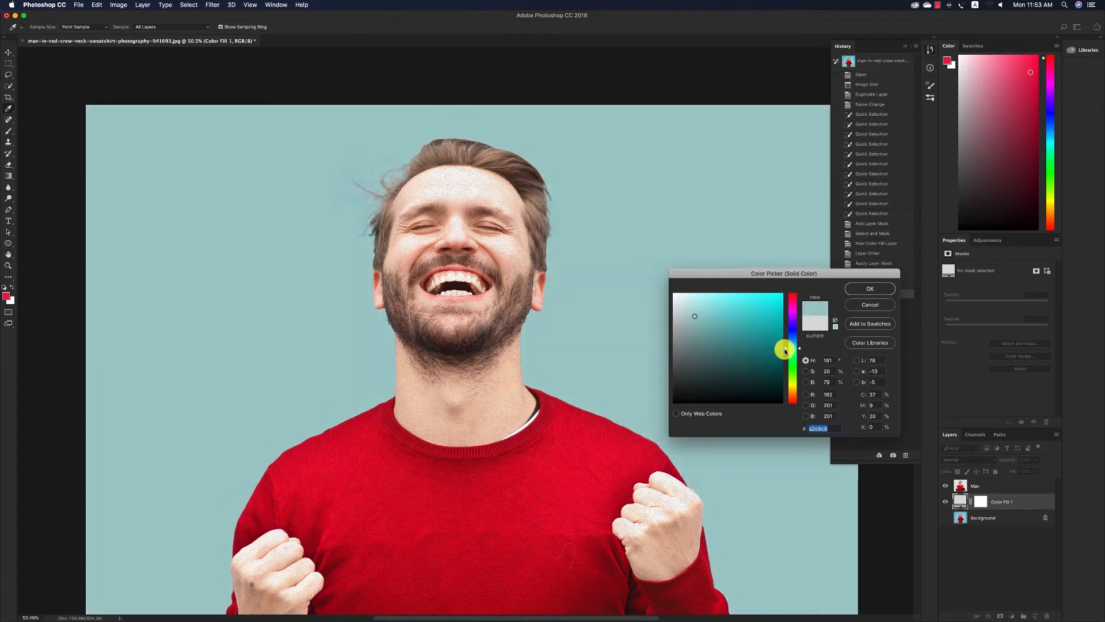
left_click_drag(797, 349, 799, 347)
mouse_move(738, 321)
left_mouse_down()
mouse_move(735, 301)
mouse_move(693, 294)
left_mouse_up()
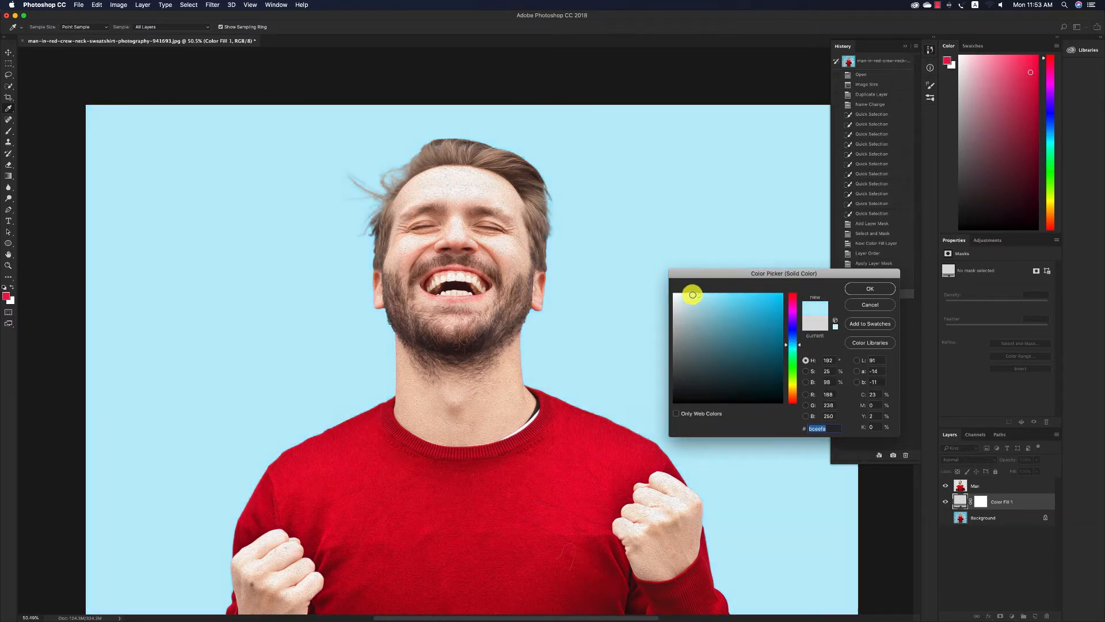
key("Return")
Convert the Man layer and the color fill layer together into a single smart object.
key("v")
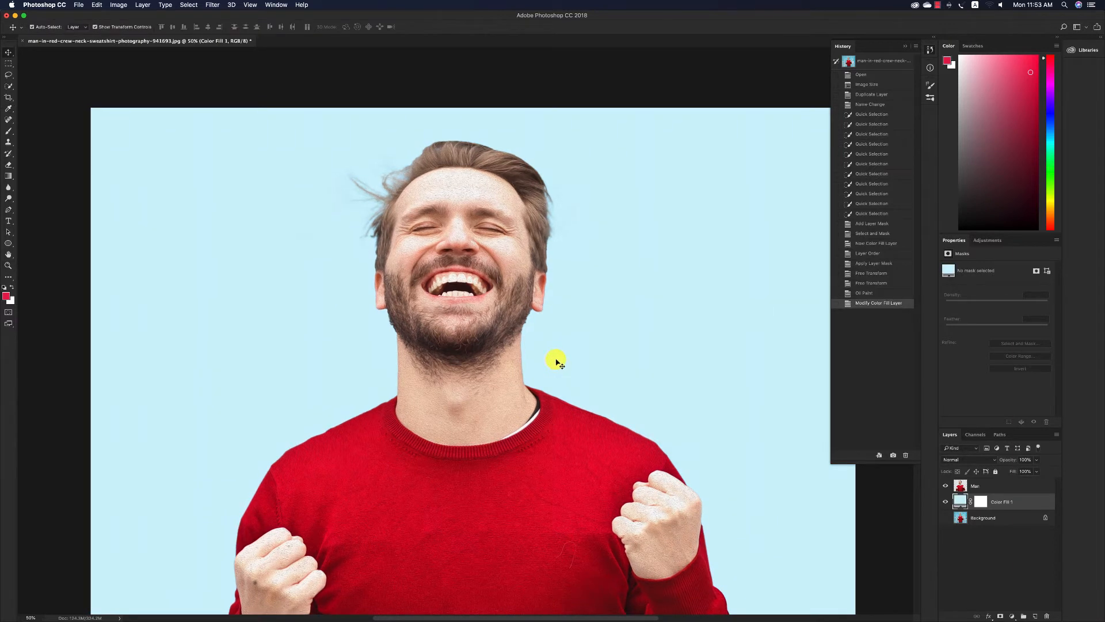
left_click(483, 326)
left_click(1005, 502, "shift")
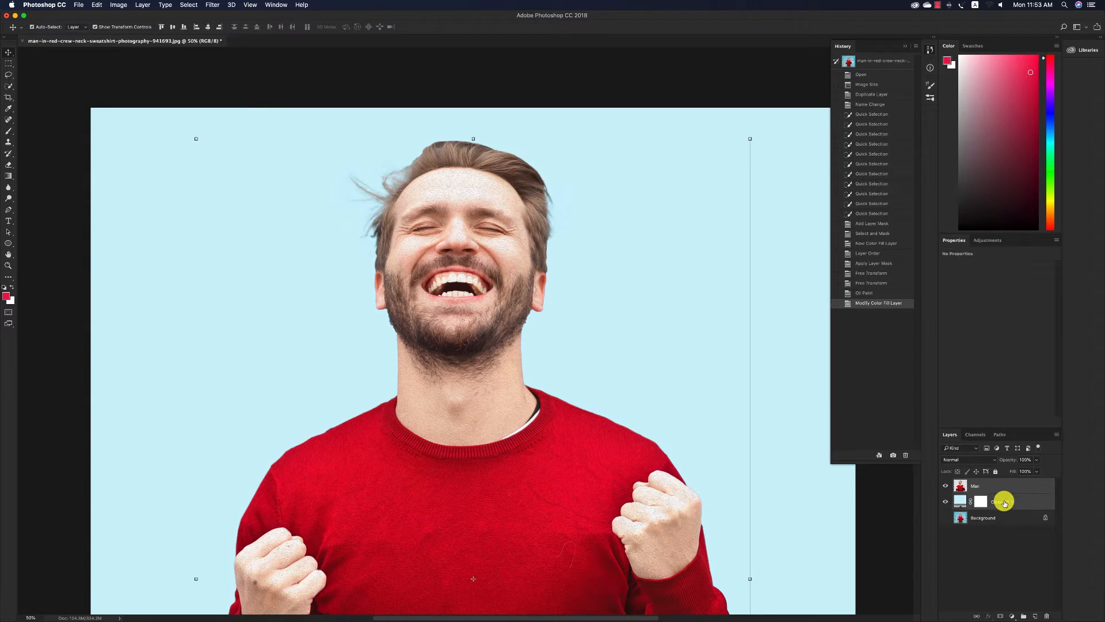
right_click(1004, 502)
left_click(937, 360)
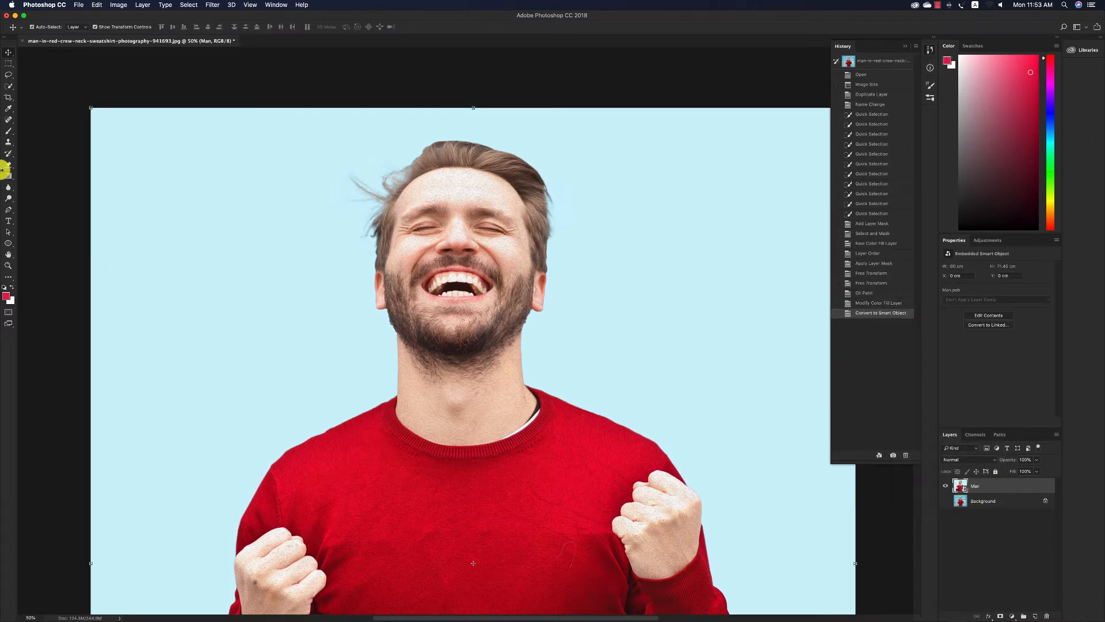
Rasterize the combined Man smart object into a regular pixel layer.
right_click(957, 486)
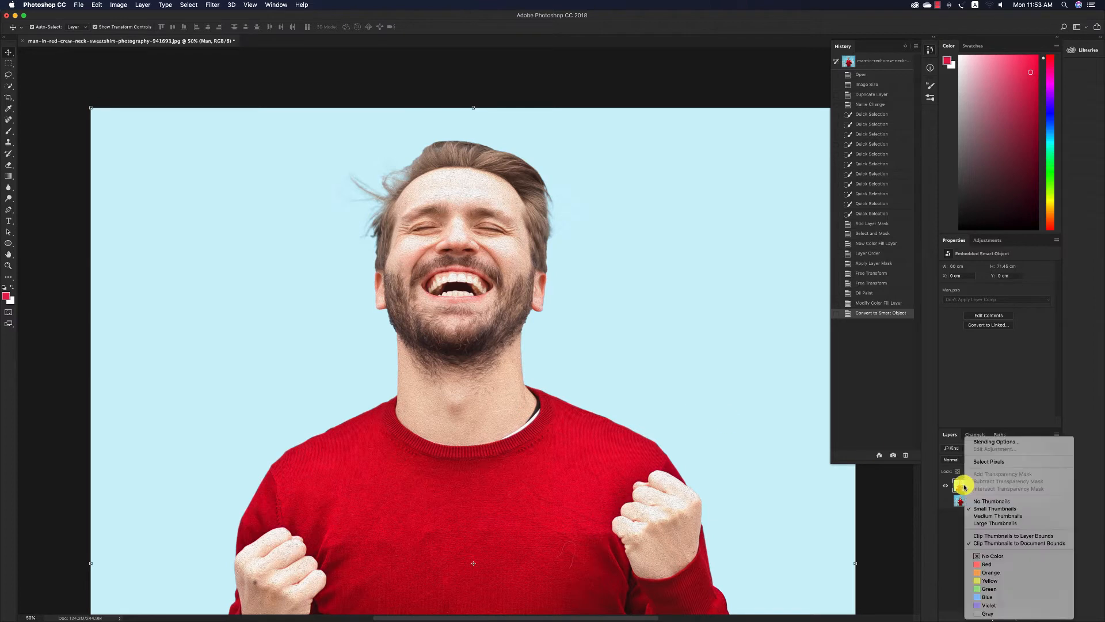
left_click(969, 486)
right_click(985, 487)
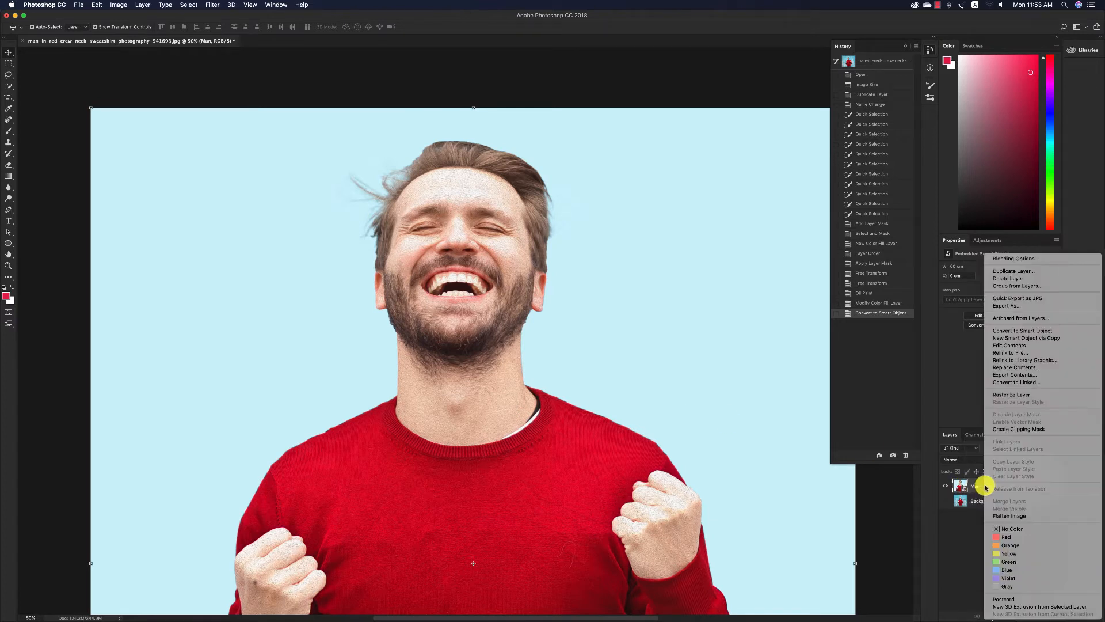
left_click(1011, 394)
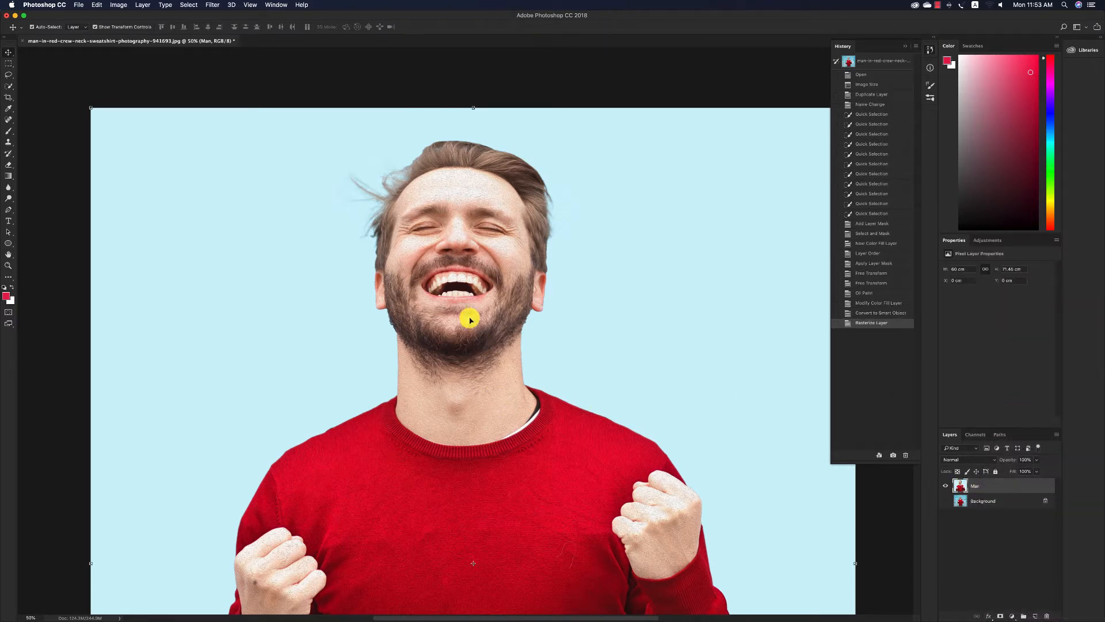
key("z")
left_click_drag(461, 202, 482, 236)
key("super+0")
key("v")
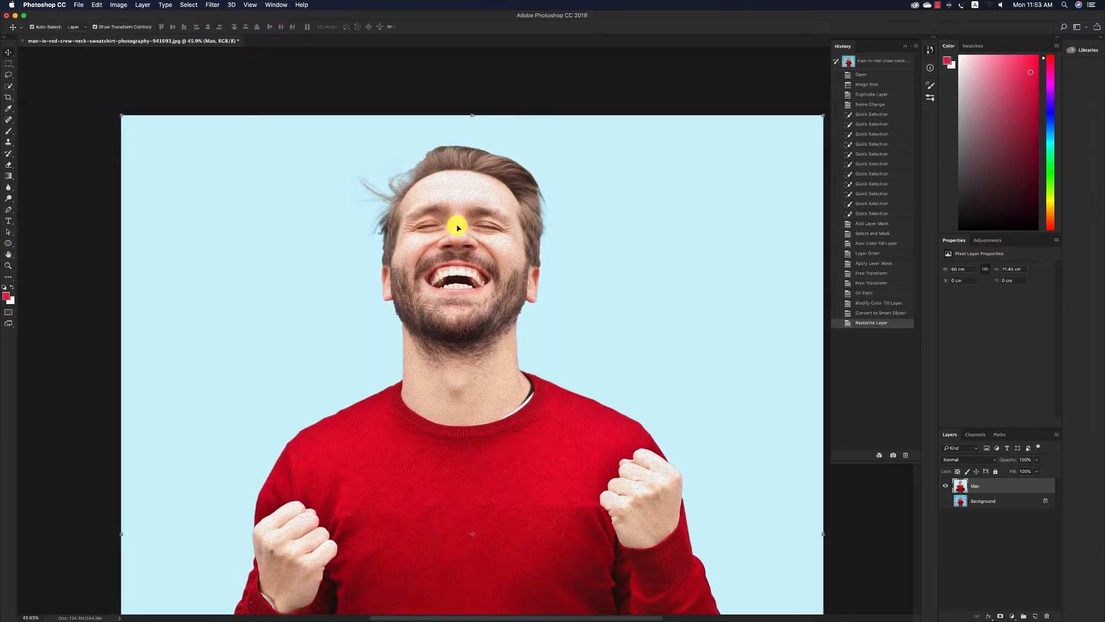
scroll(458, 228, "right", 1)
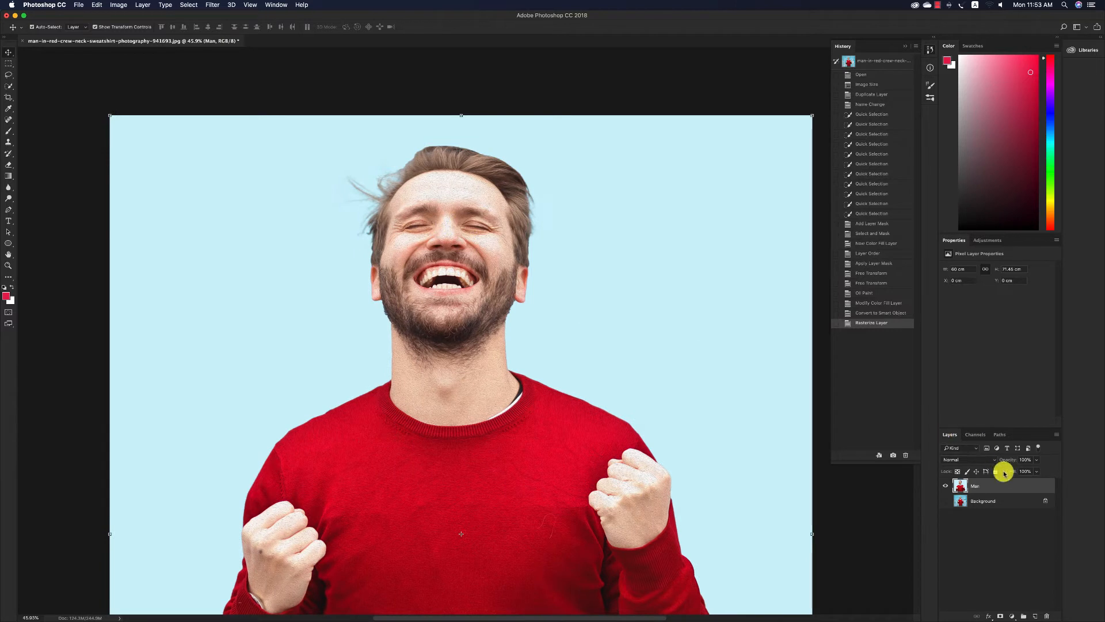
Duplicate the Man layer and apply Smart Sharpen to the copy with Amount 234%, Radius 3 px, Reduce Noise 30% and Remove set to Gaussian Blur.
left_click_drag(999, 486, 1035, 607)
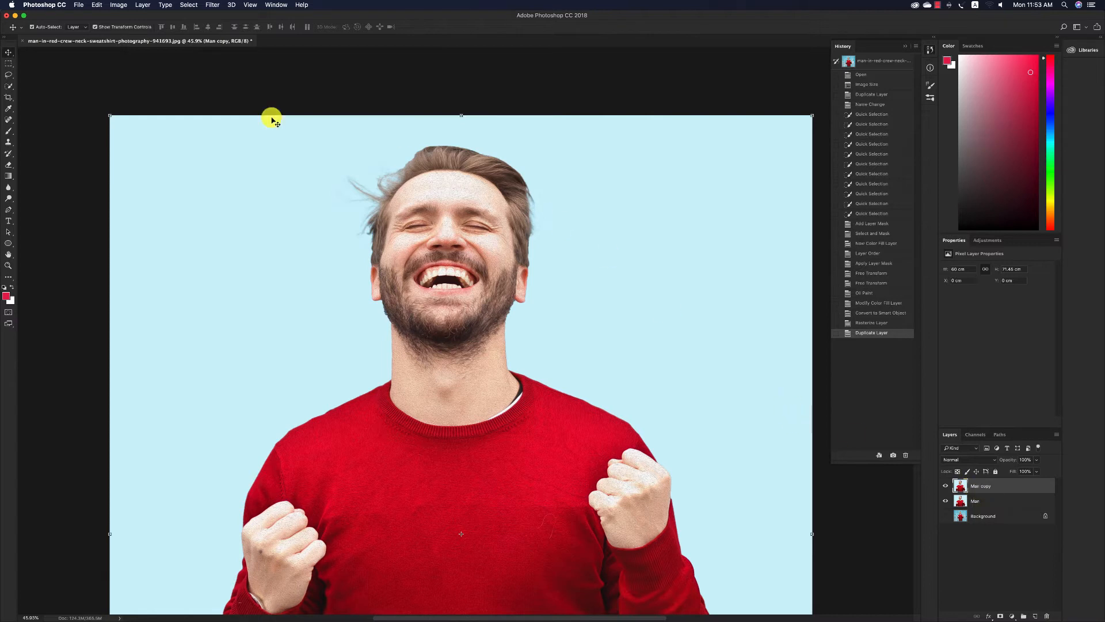
left_click(187, 5)
mouse_move(213, 5)
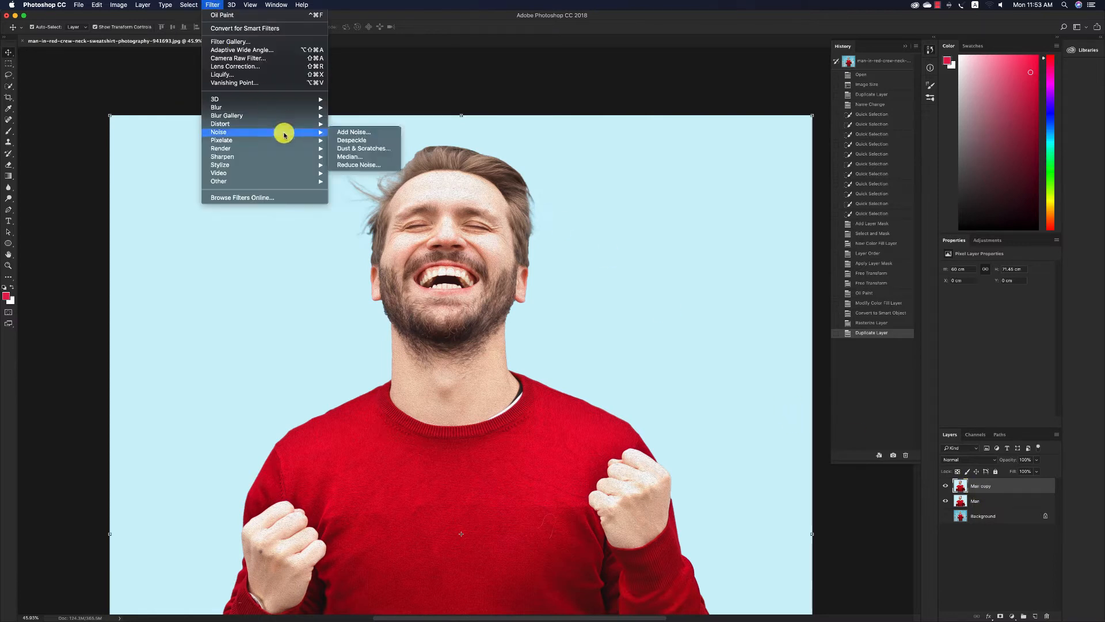
mouse_move(278, 156)
left_click(351, 189)
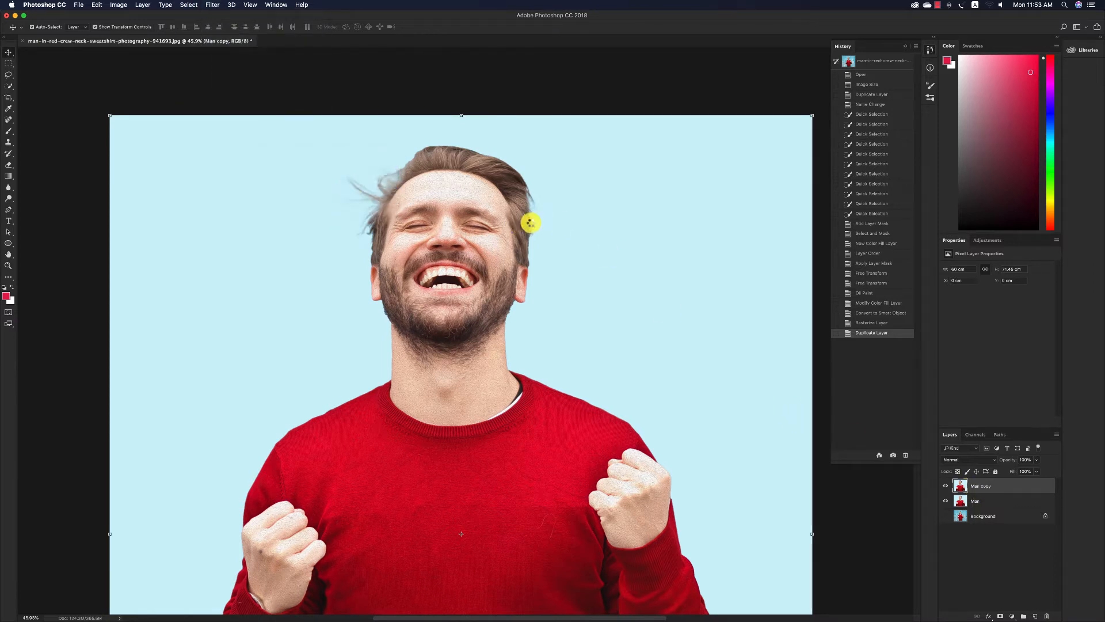
left_click_drag(560, 236, 657, 173)
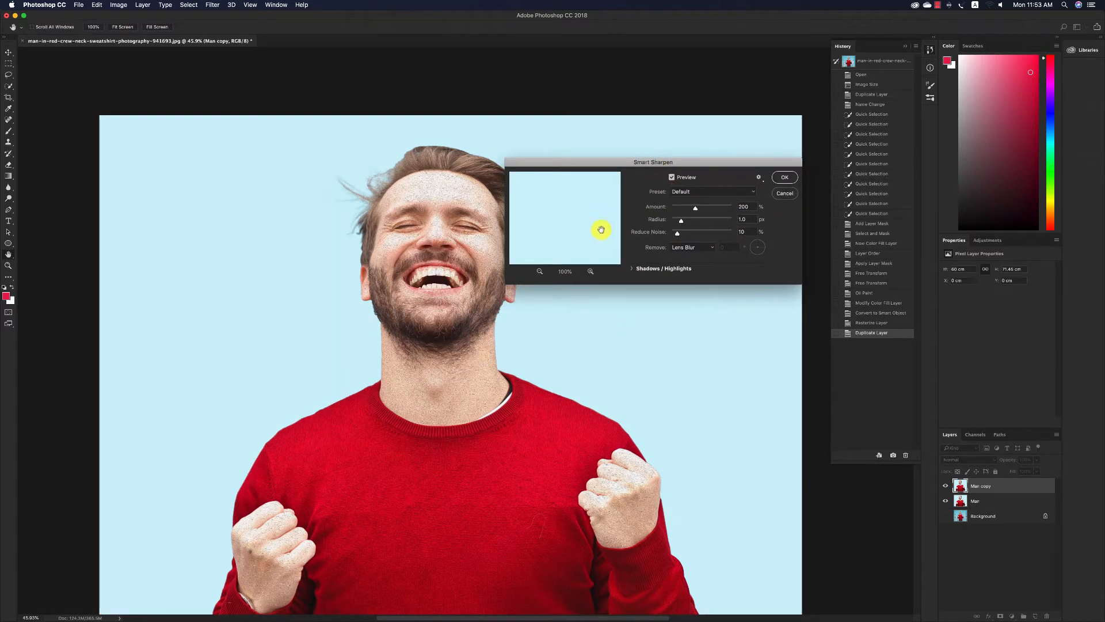
left_click(539, 271)
left_click(539, 271)
left_click_drag(555, 208, 570, 271)
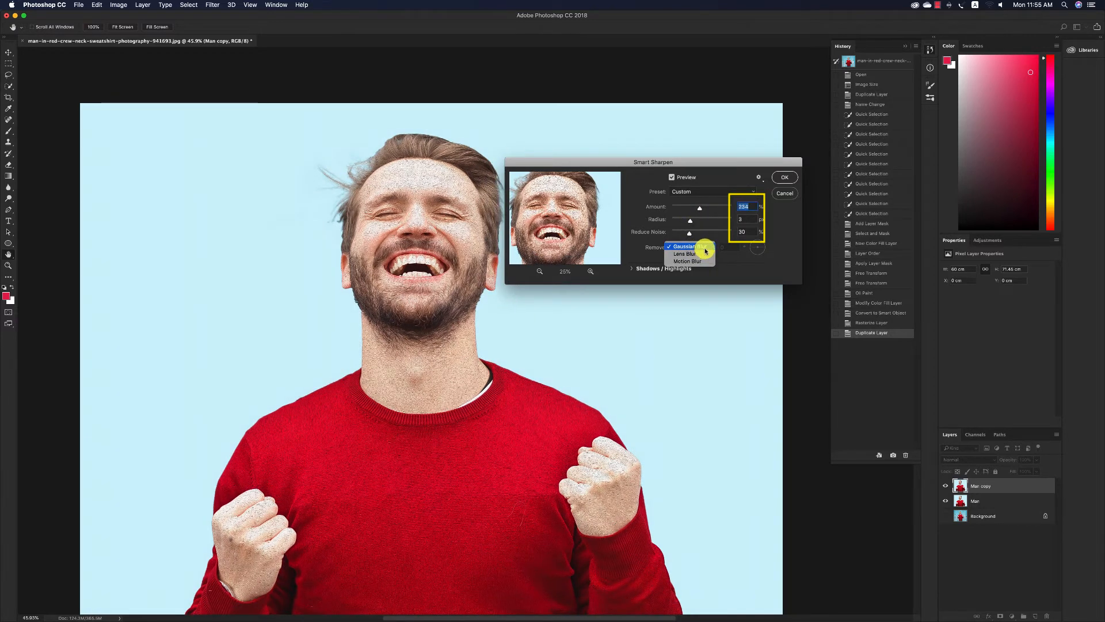
left_click(707, 245)
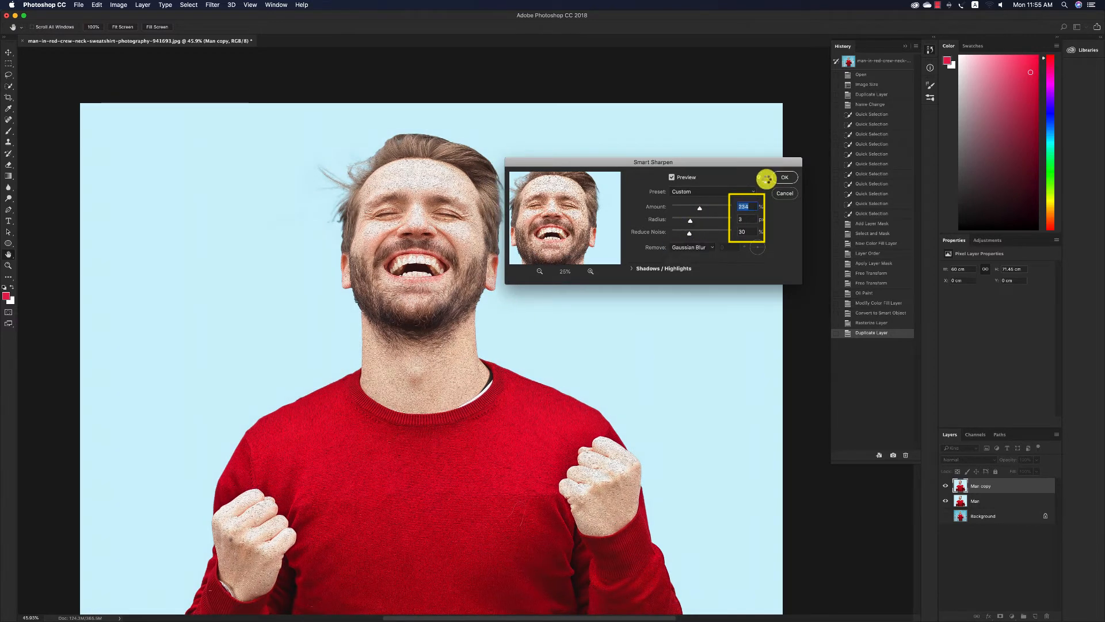
left_click(784, 182)
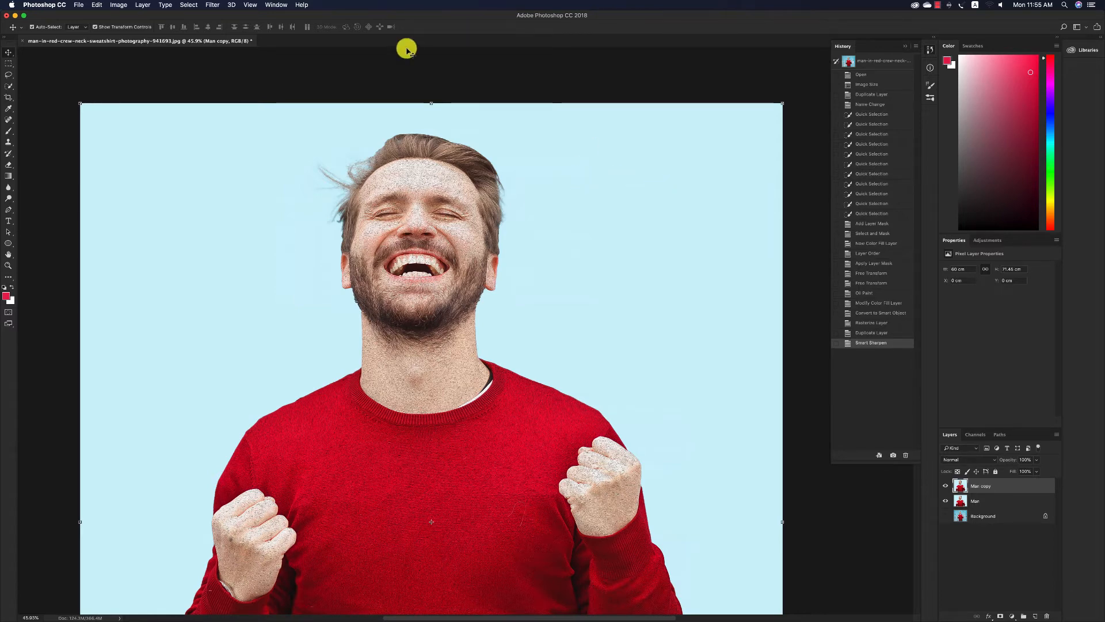
Apply the Diffuse filter in Anisotropic mode to the Man copy layer.
left_click(212, 5)
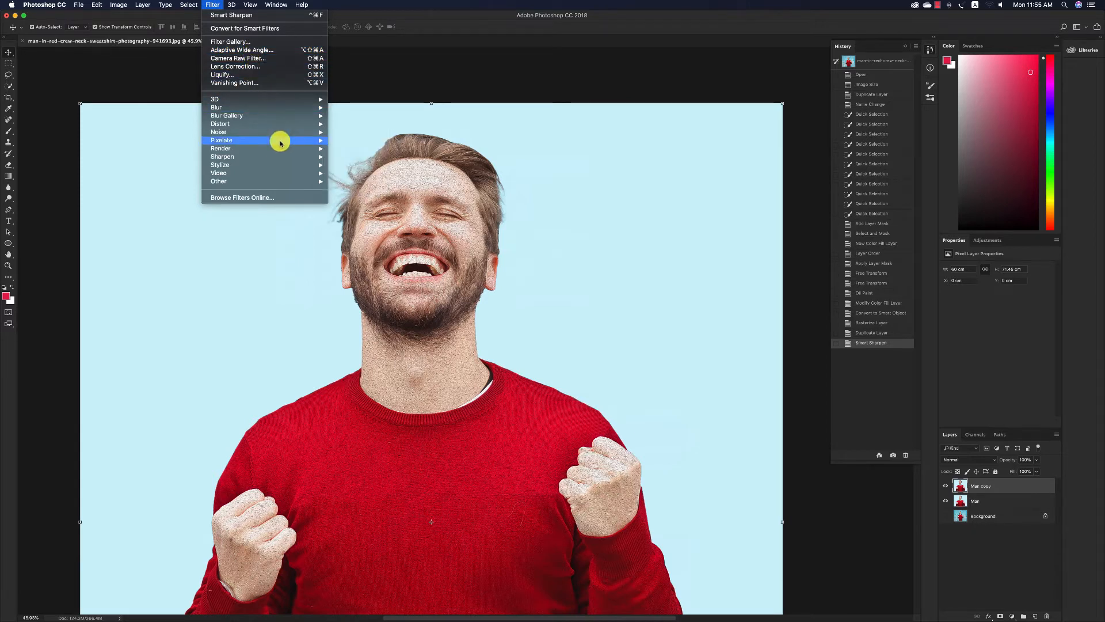
mouse_move(278, 166)
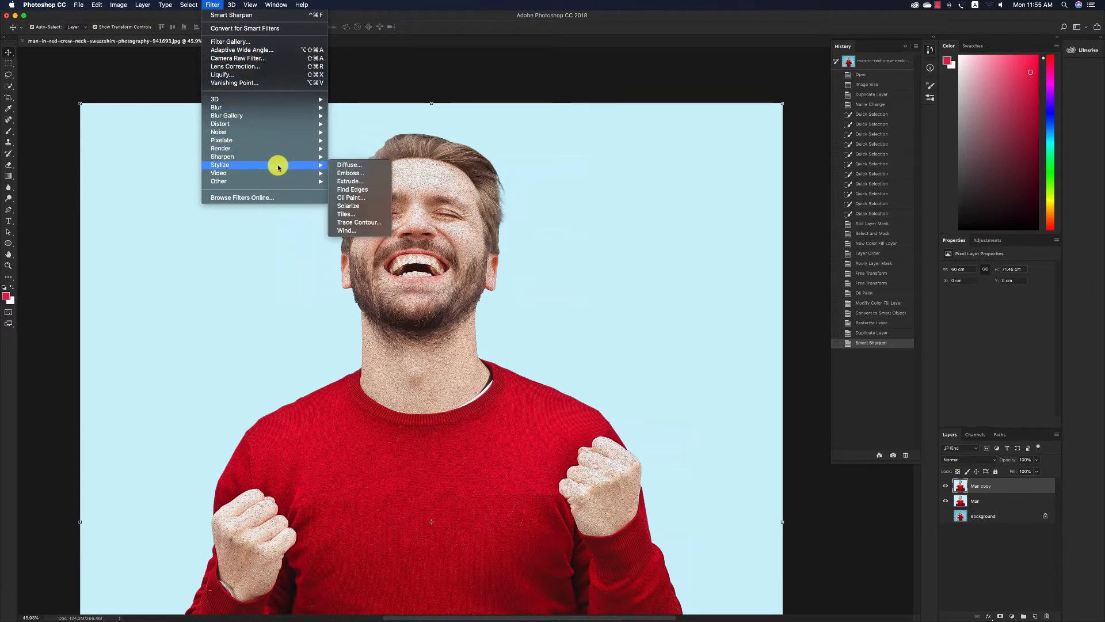
left_click(349, 164)
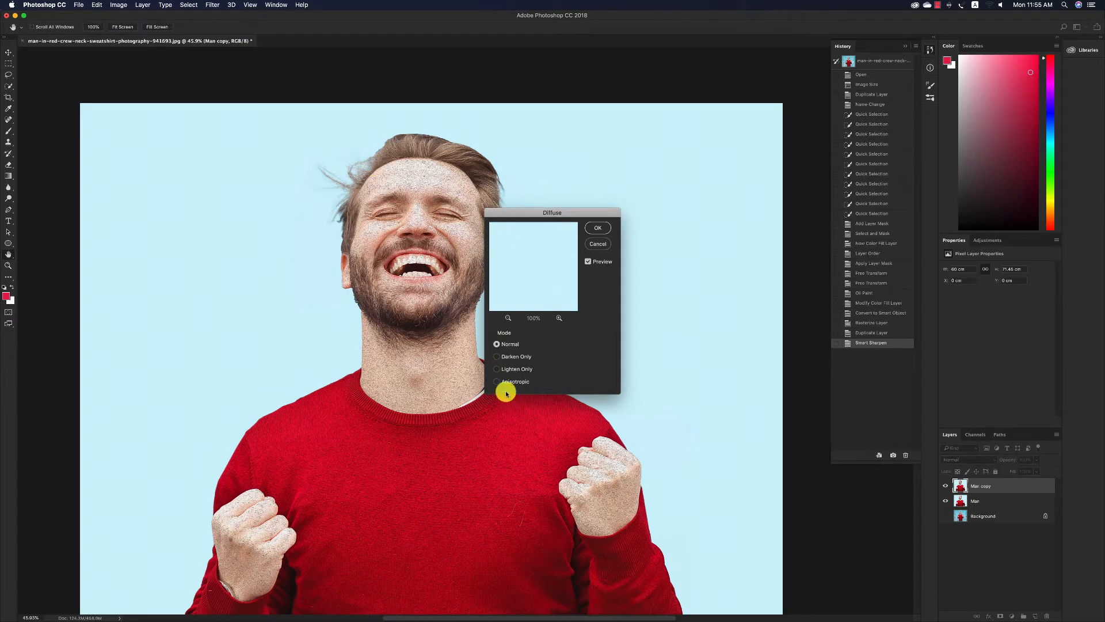
left_click(496, 381)
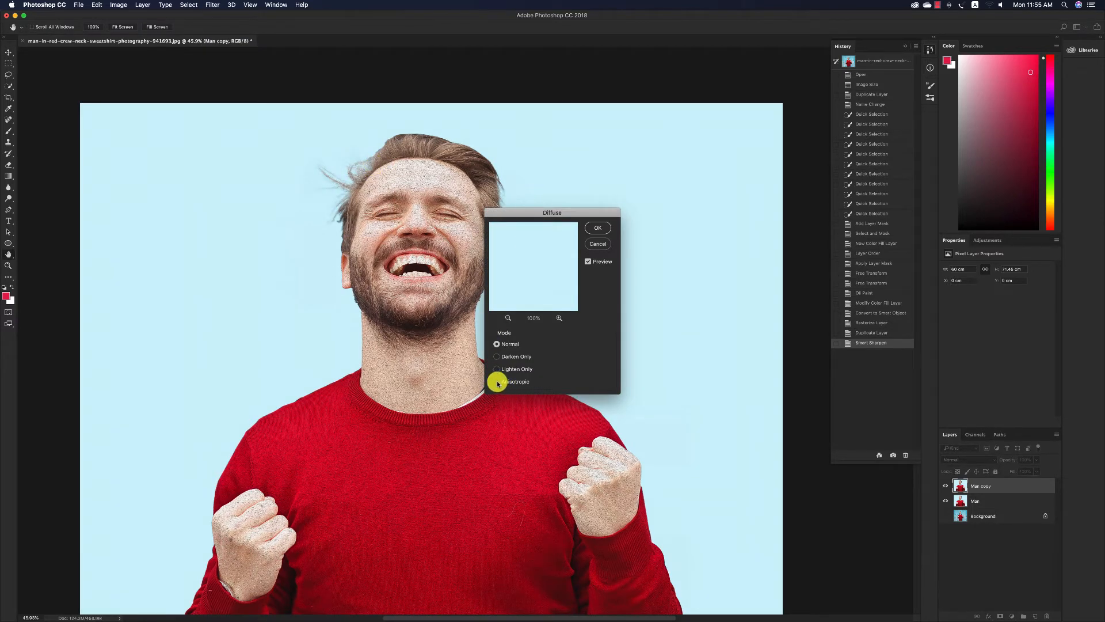
left_click(508, 317)
left_click(506, 318)
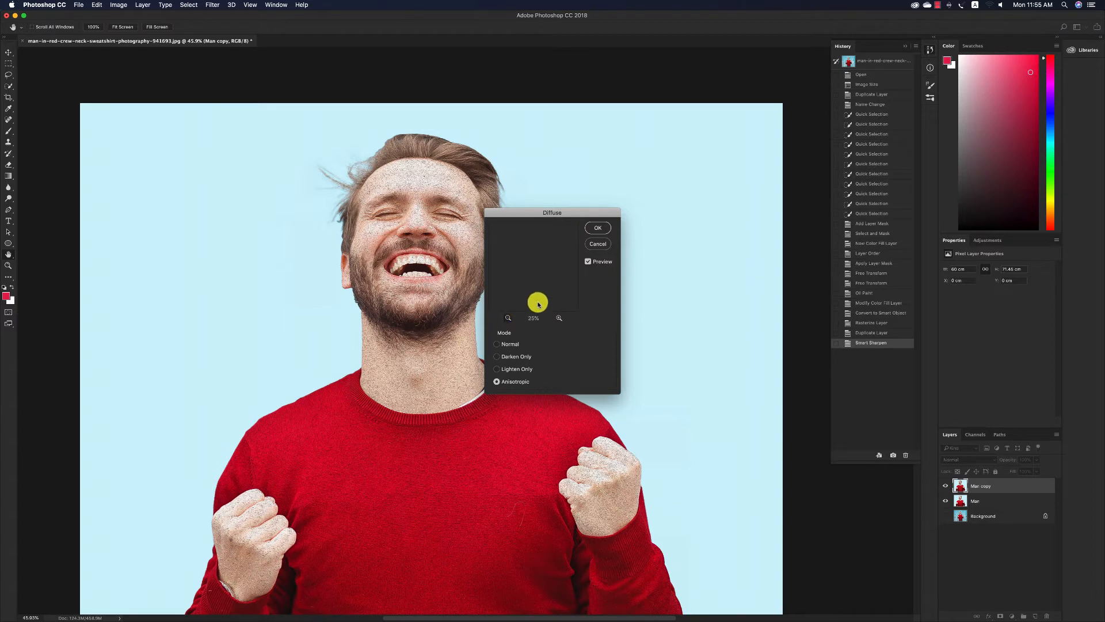
left_click(597, 228)
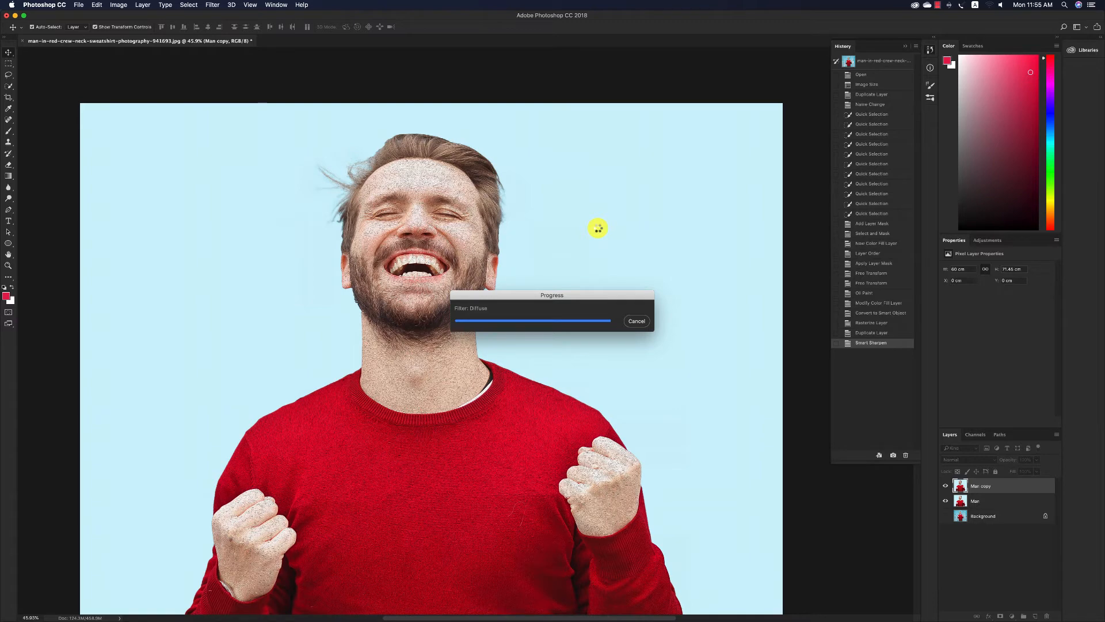
Rotate the whole canvas 90° clockwise and reapply the Diffuse filter to the Man copy layer.
left_click(119, 7)
mouse_move(178, 88)
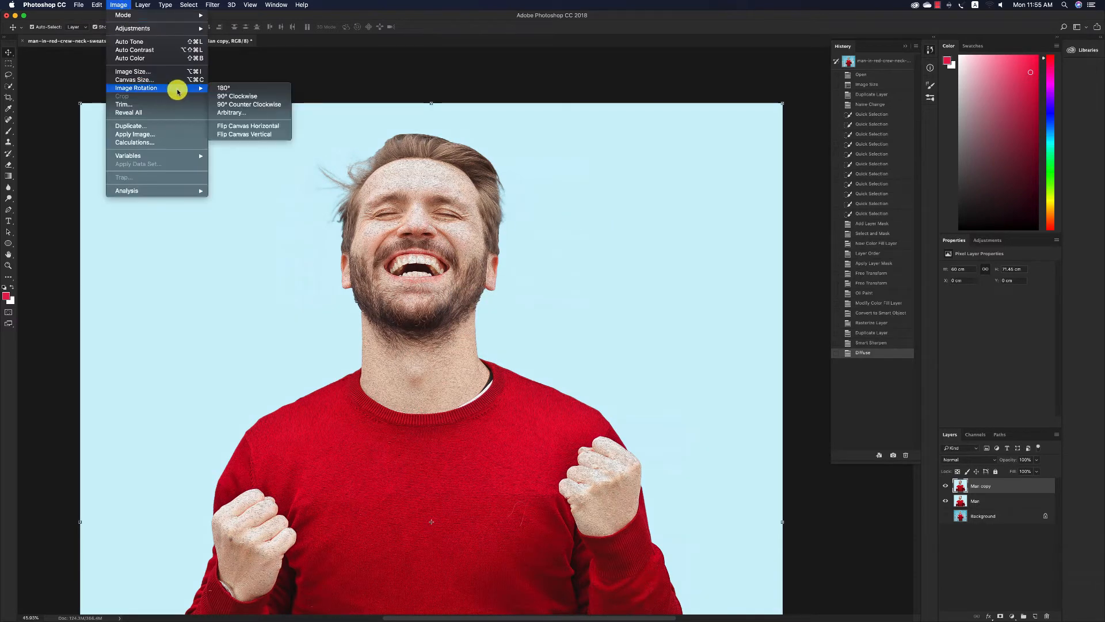
left_click(236, 96)
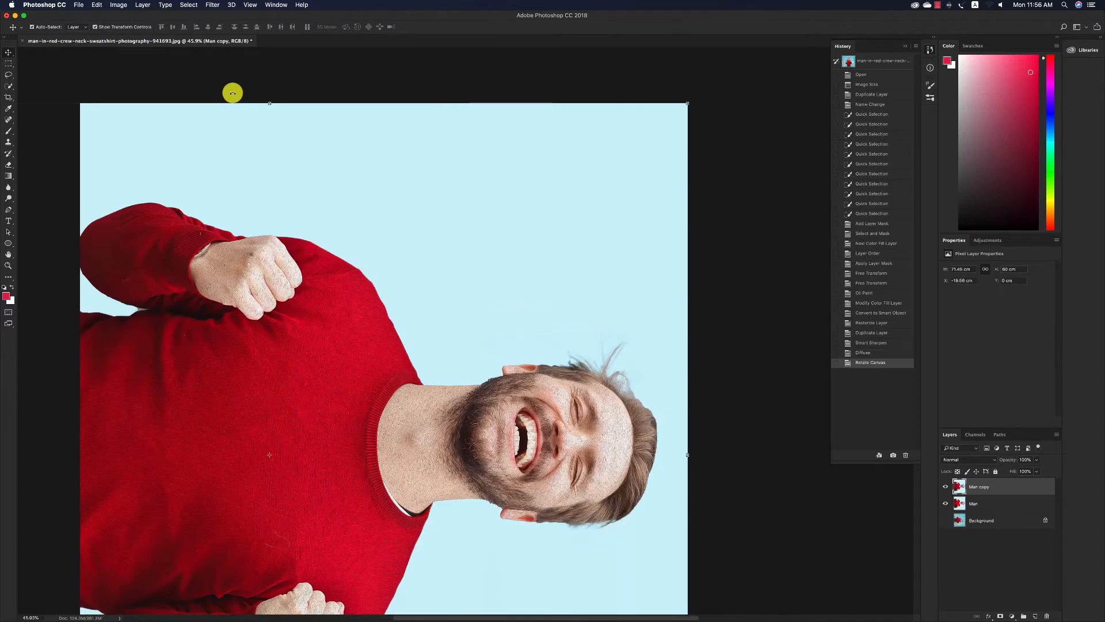
left_click(210, 5)
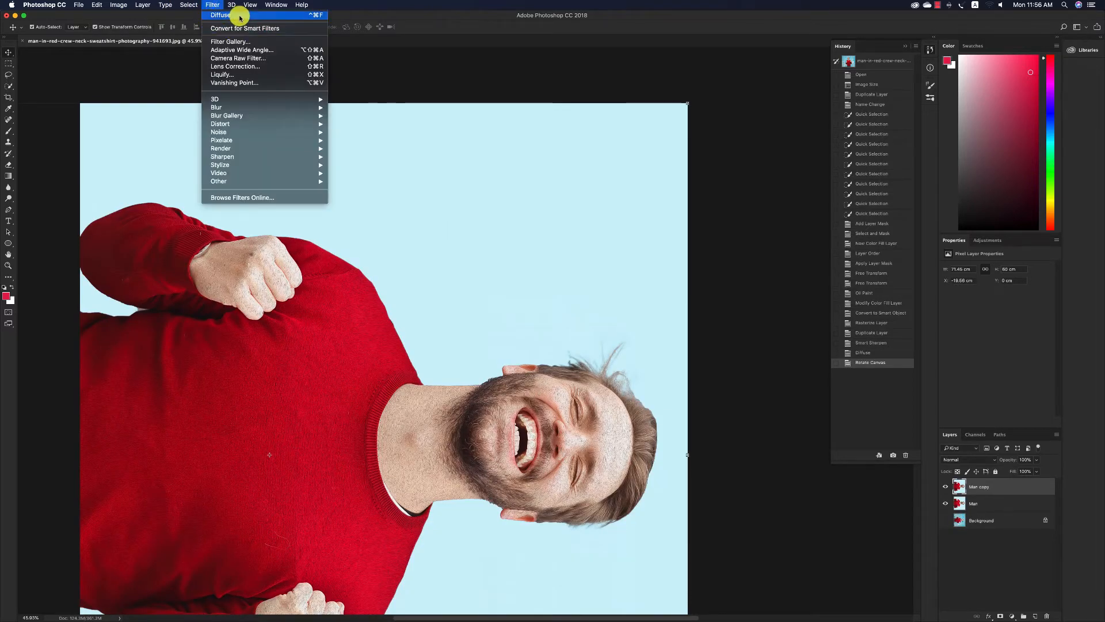
left_click(236, 16)
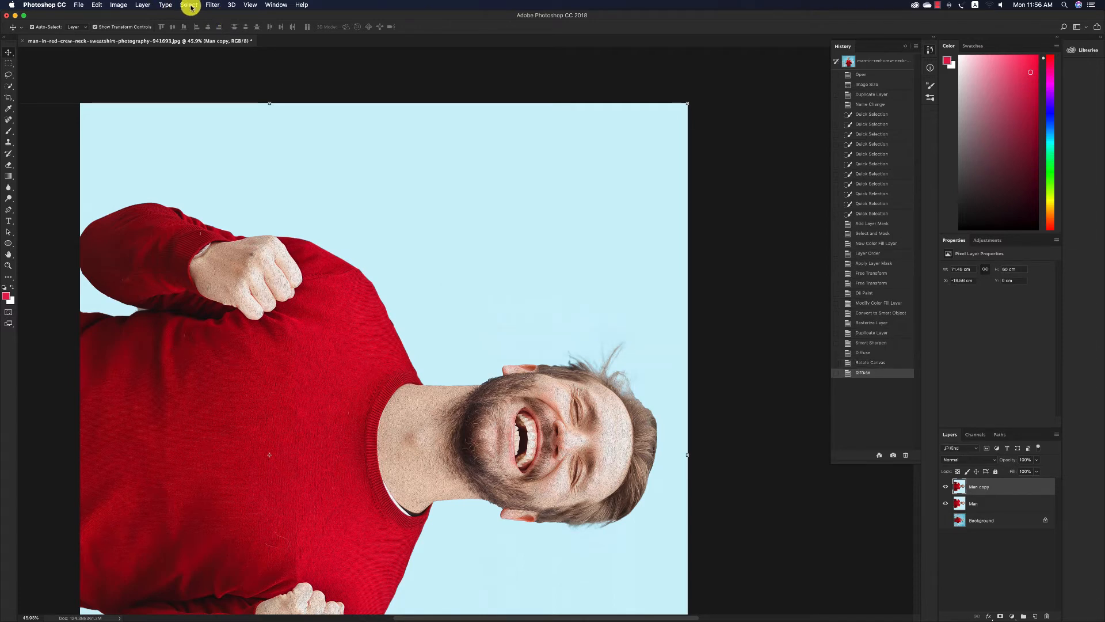
Rotate the canvas another 90° clockwise so the man is upside down, and repeat the Diffuse filter on Man copy.
left_click(189, 5)
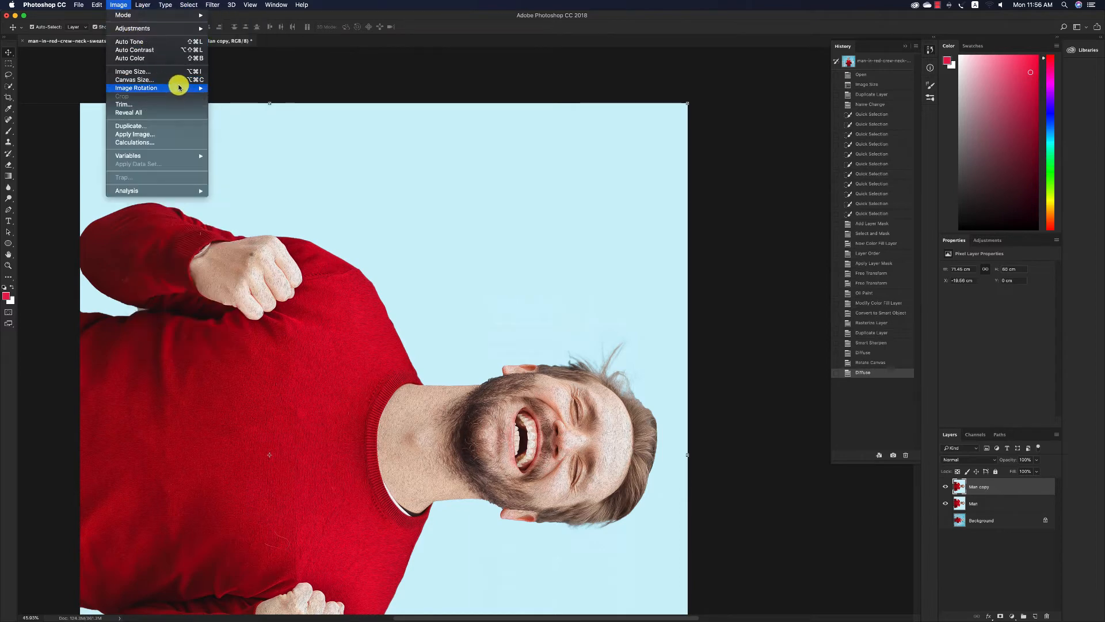
mouse_move(179, 88)
left_click(223, 95)
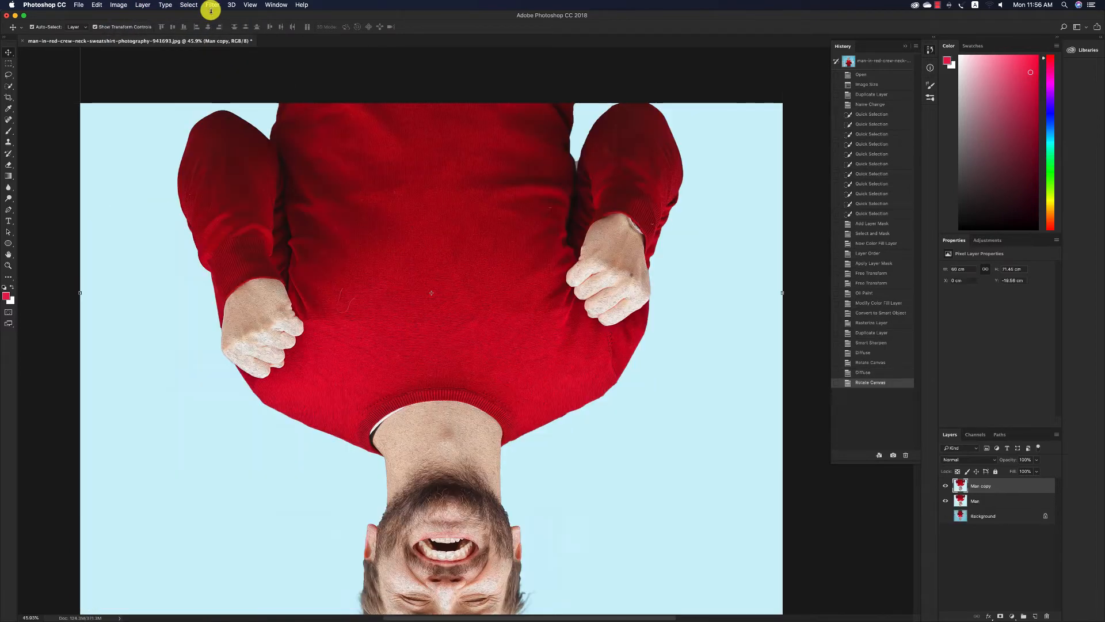
left_click(211, 5)
left_click(216, 8)
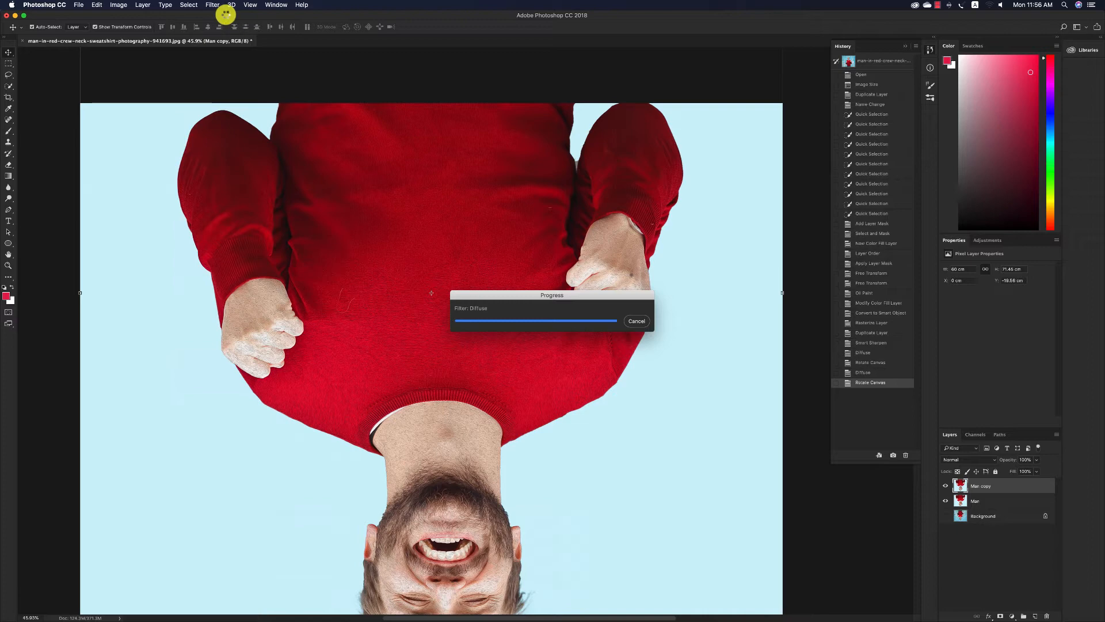
left_click(122, 8)
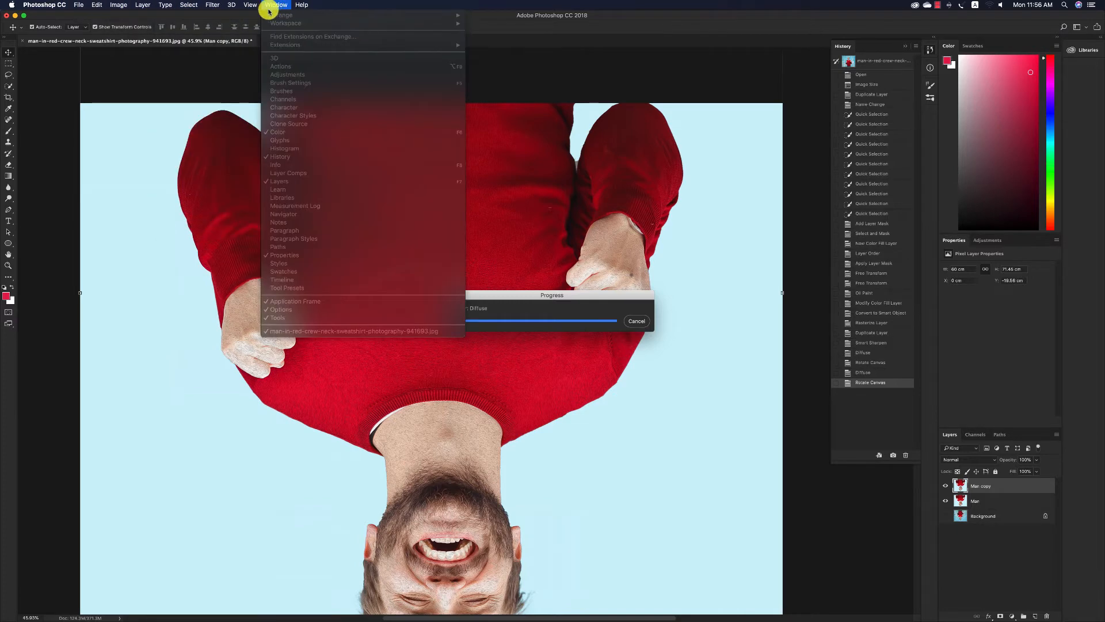
left_click(231, 18)
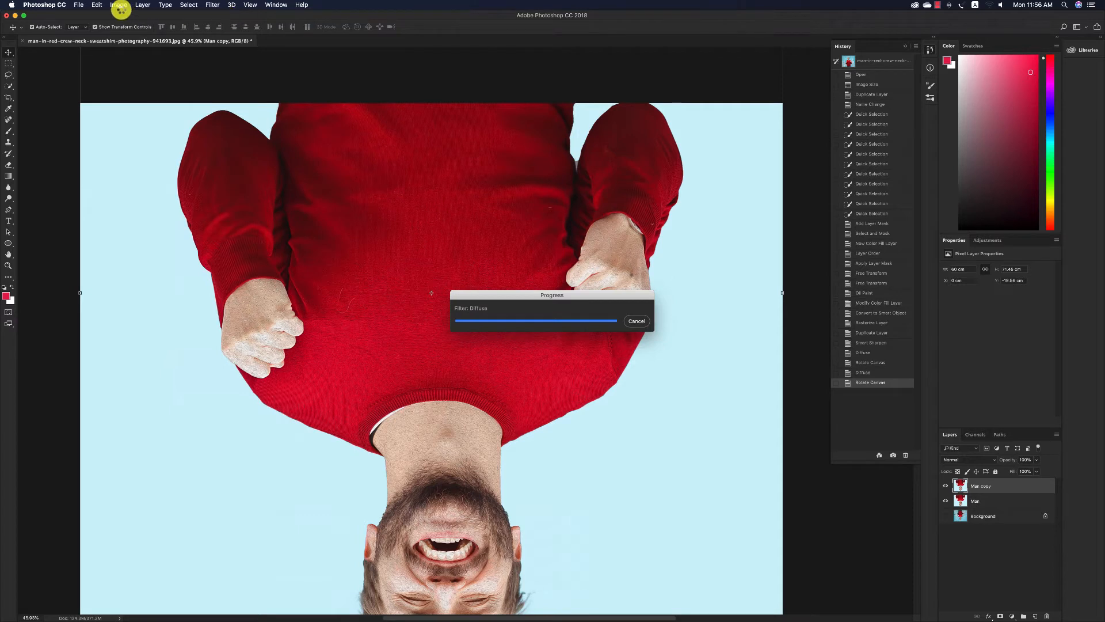
left_click(121, 10)
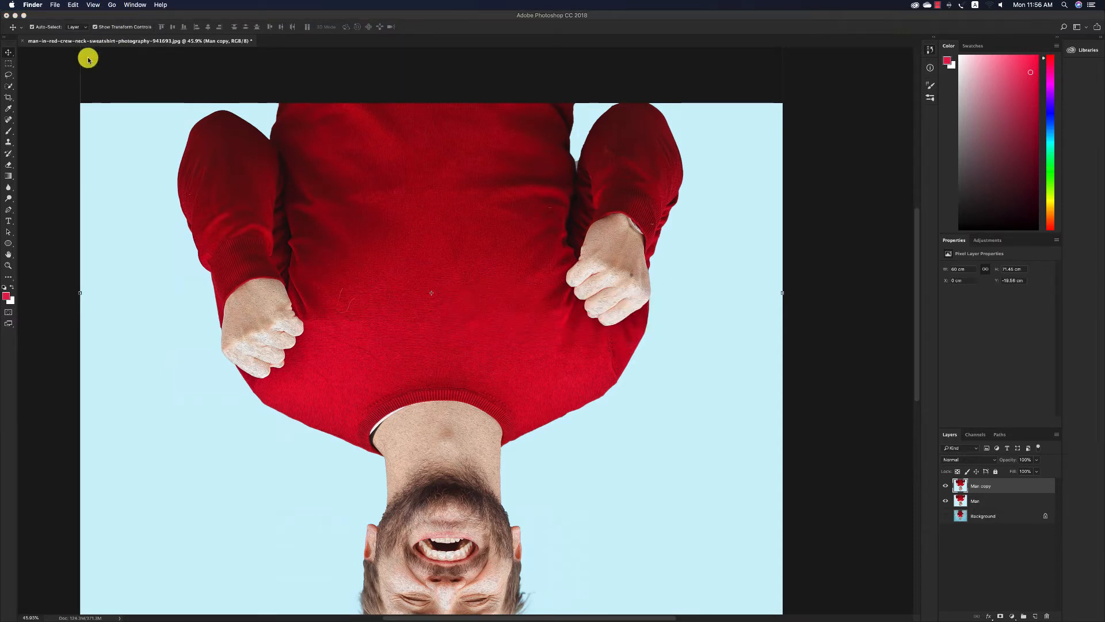
left_click(90, 56)
Turn the upside-down canvas a further 90° clockwise and run the Diffuse filter on Man copy again.
left_click(118, 6)
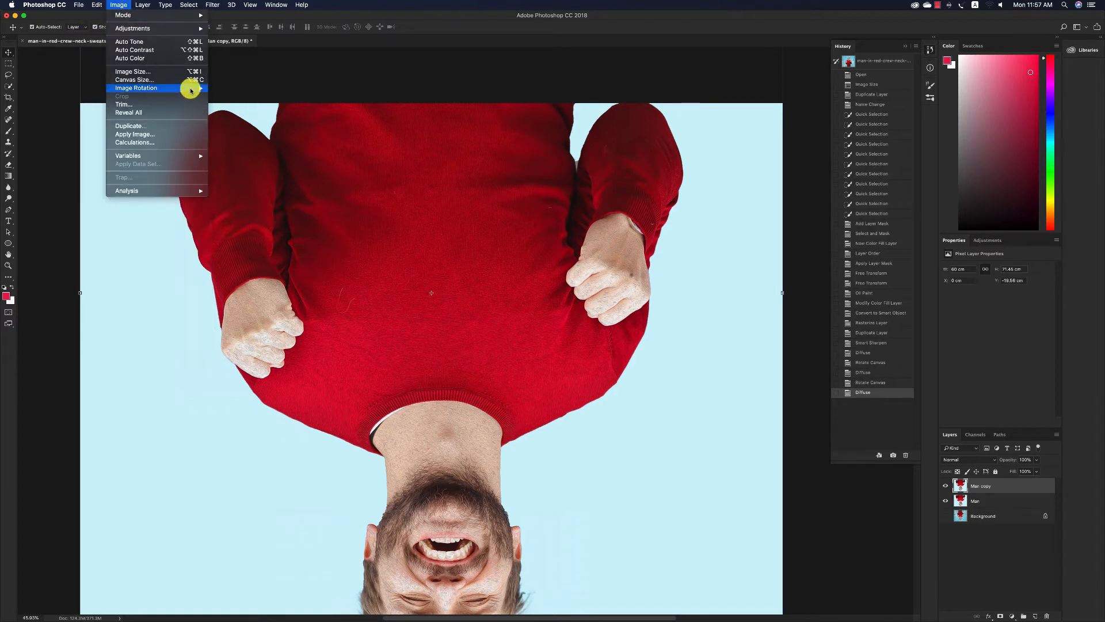
left_click(245, 96)
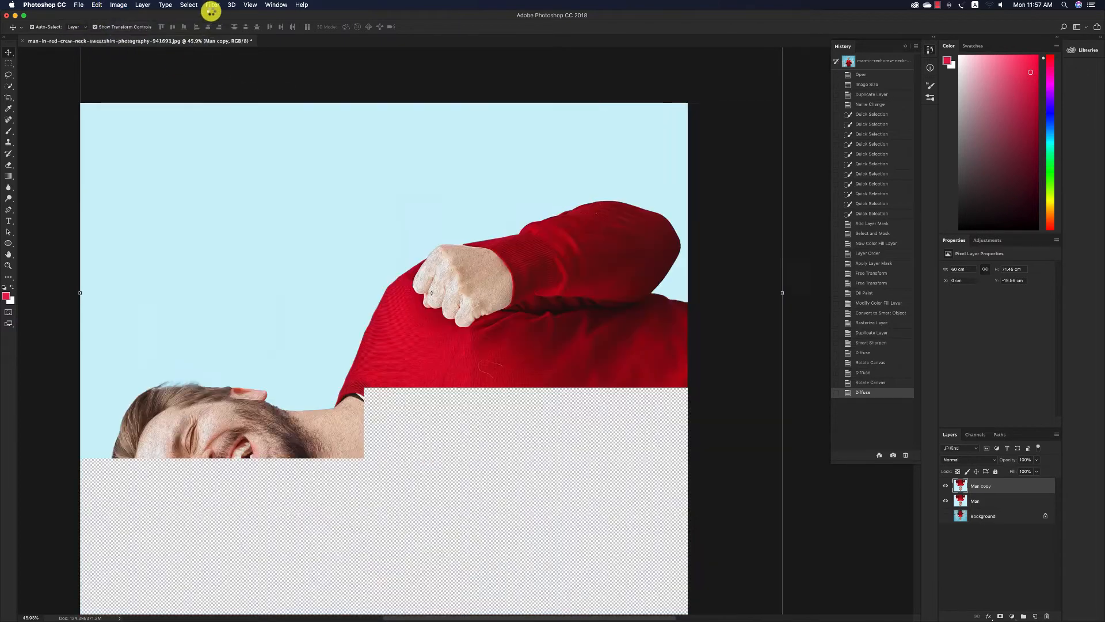
left_click(212, 7)
left_click(216, 8)
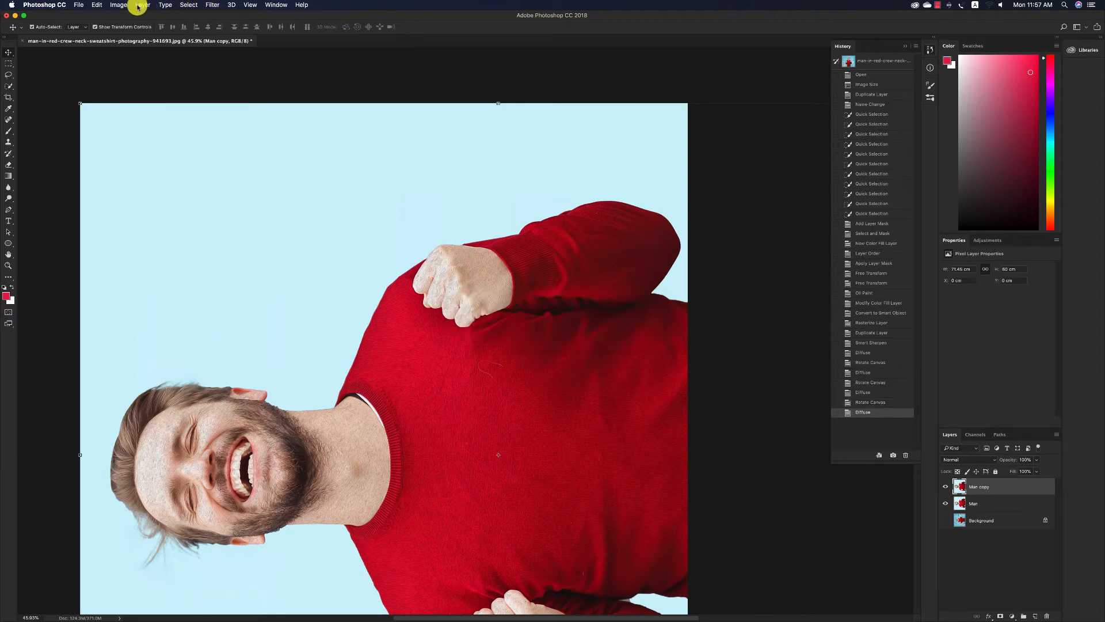
Rotate the canvas 90° clockwise once more to bring the man back upright.
left_click(119, 5)
mouse_move(167, 88)
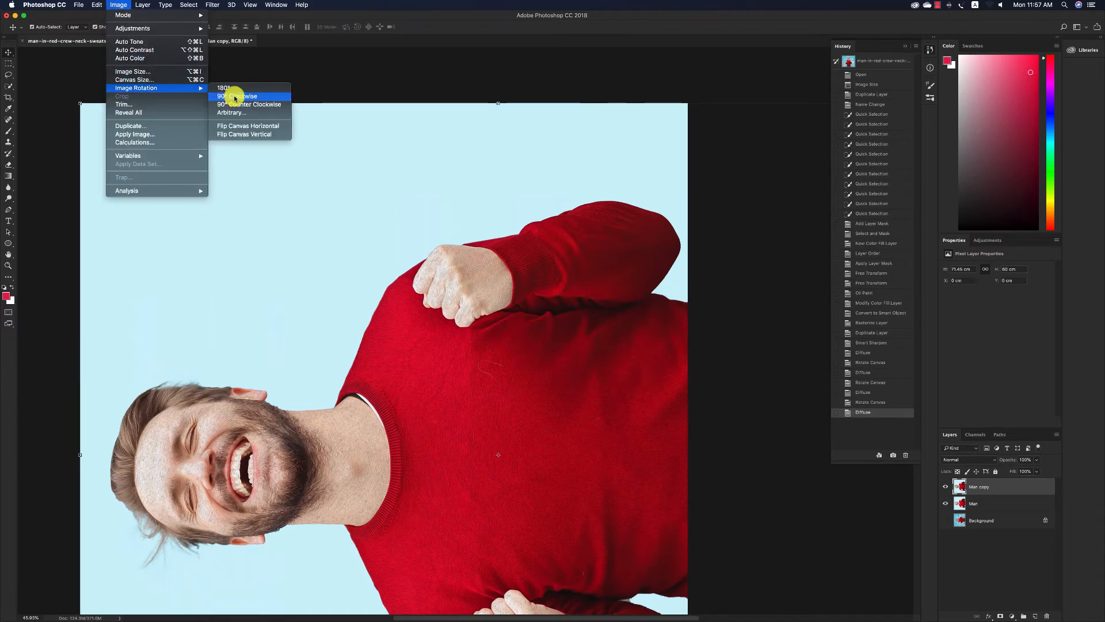
left_click(233, 95)
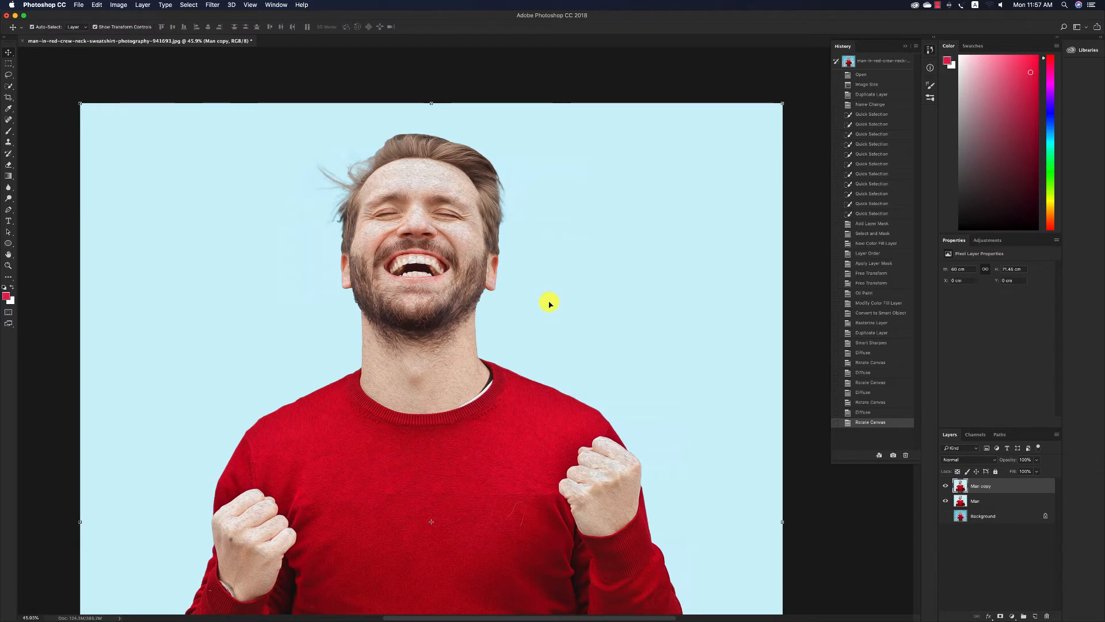
Apply Smart Sharpen to the upright Man copy layer with Amount set to 240%, keeping the other settings.
left_click(208, 5)
mouse_move(249, 154)
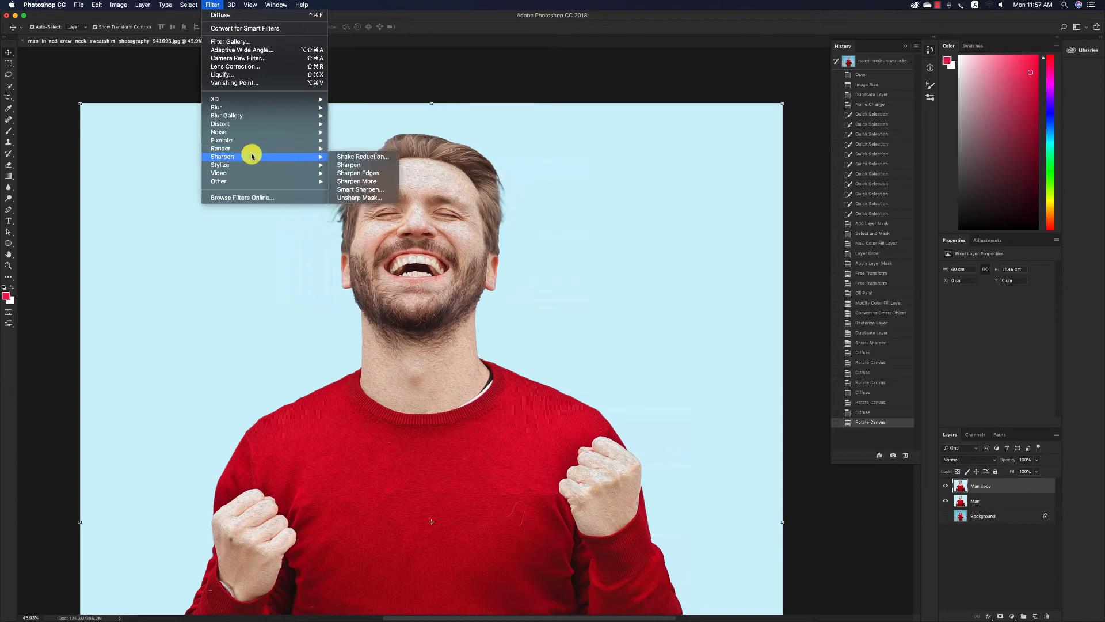
left_click(351, 188)
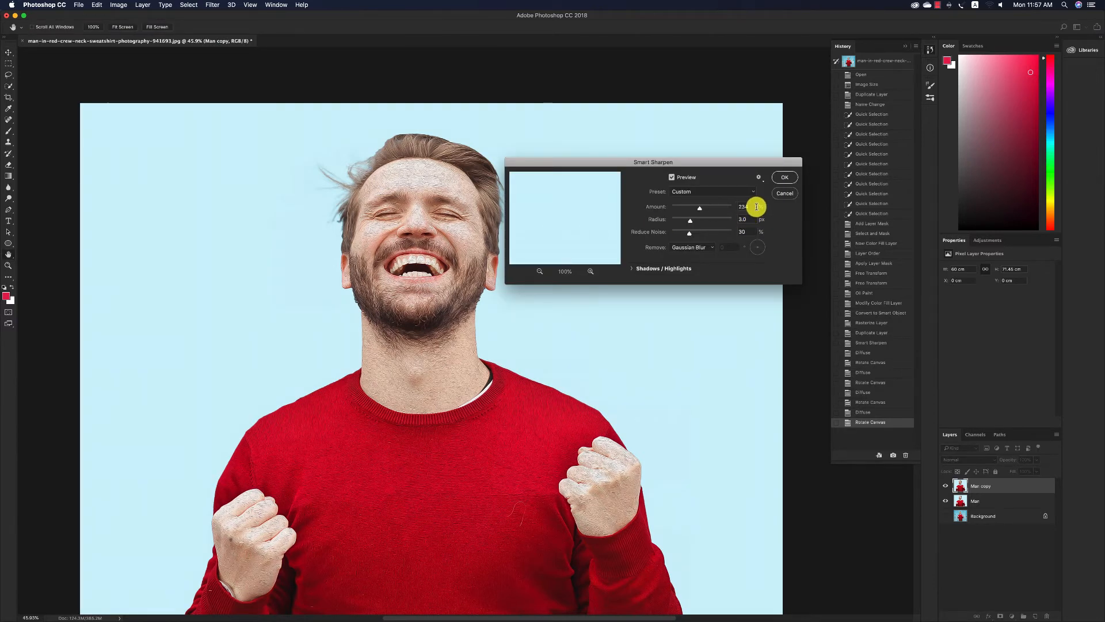
double_click(748, 206)
type("240")
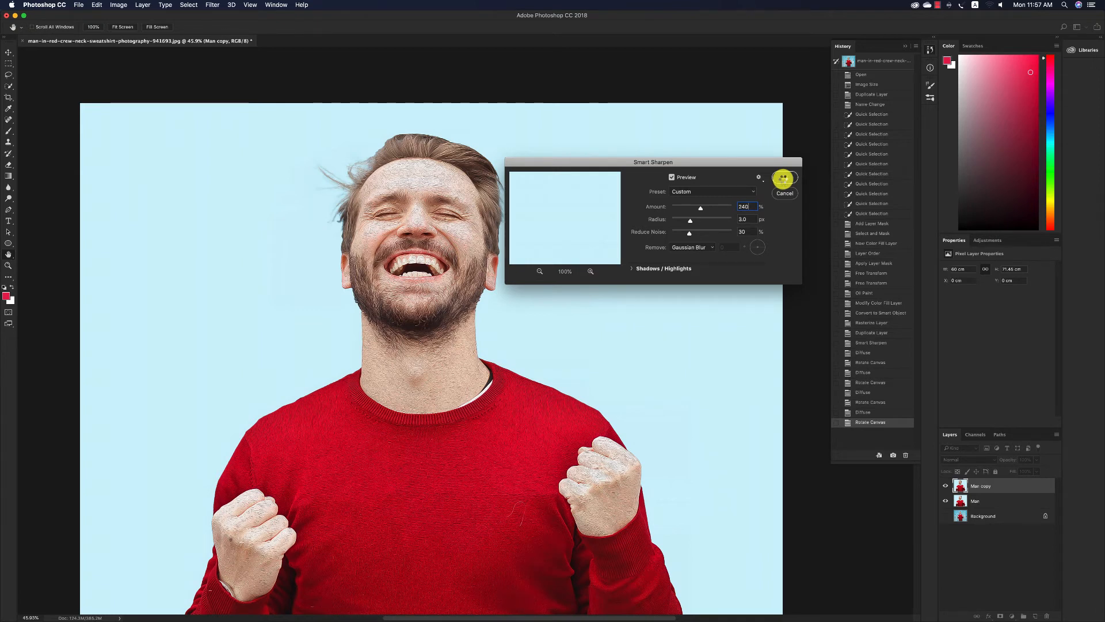
left_click(783, 178)
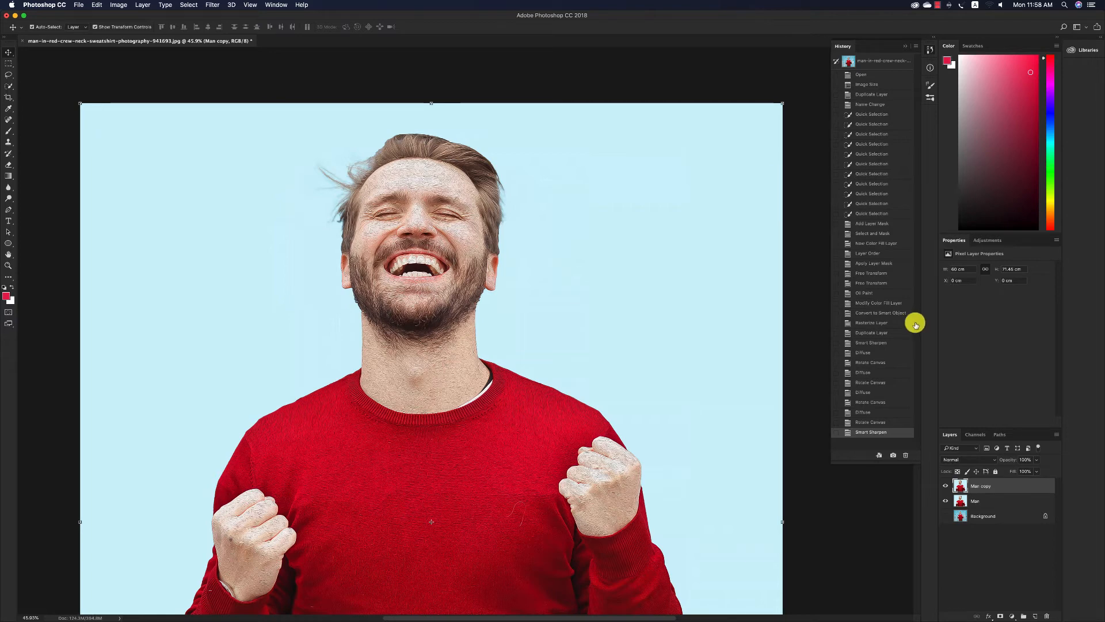
Compare the image with and without the Man copy layer, and delete the Man layer beneath it.
left_click(945, 486)
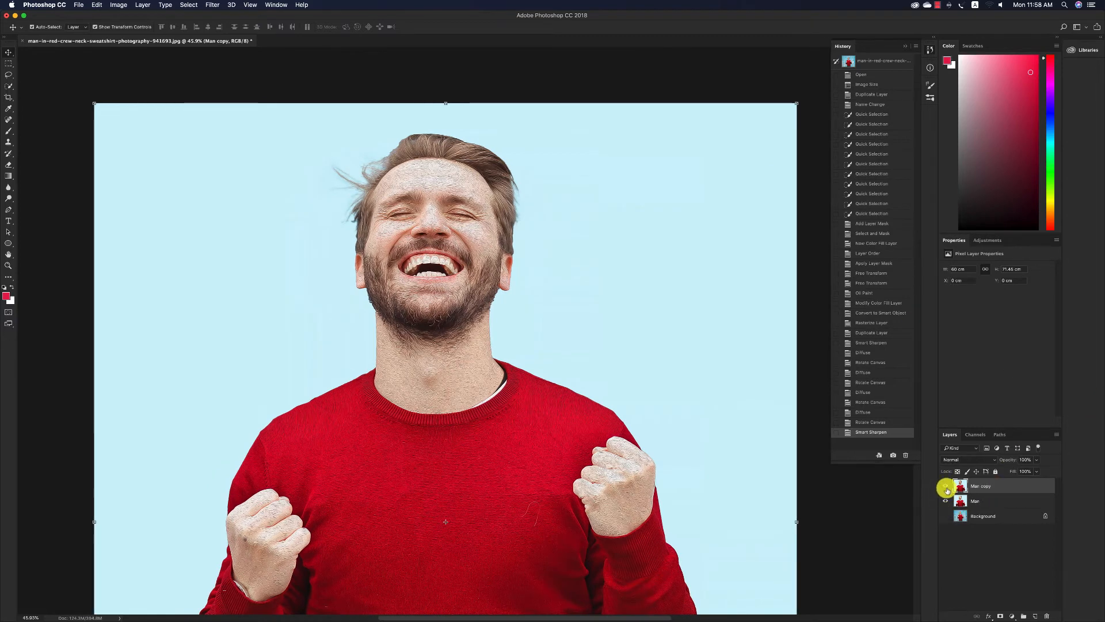
left_click(945, 486)
left_click(945, 486)
left_click(945, 485)
left_click(998, 500)
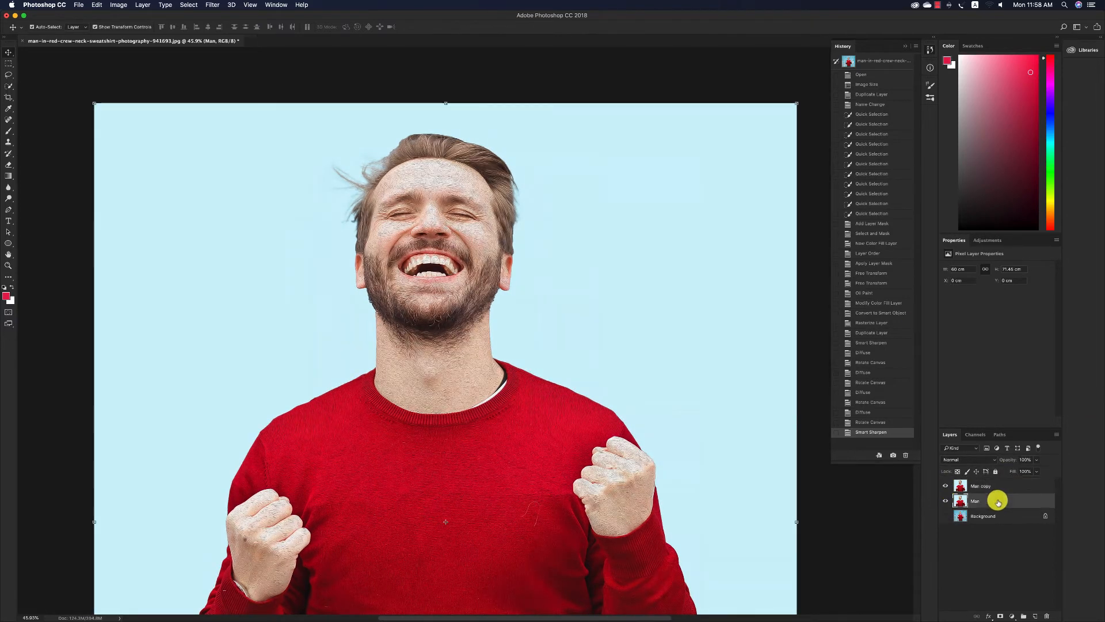
key("Delete")
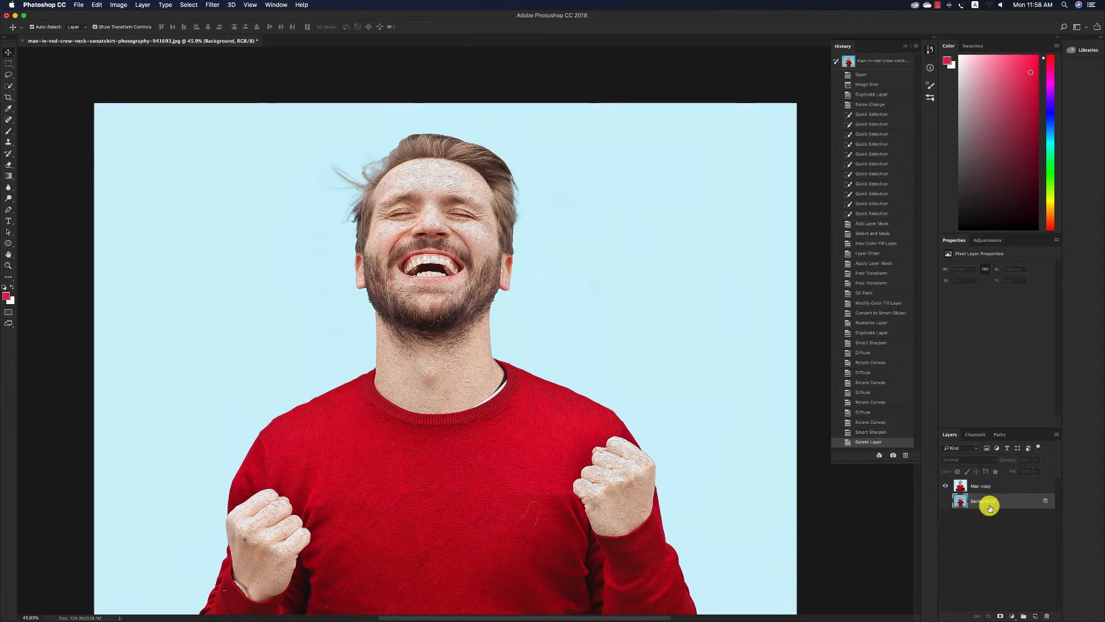
Hide the Background layer, convert Man copy to a smart object, and duplicate it twice.
left_click(946, 486)
left_click(946, 486)
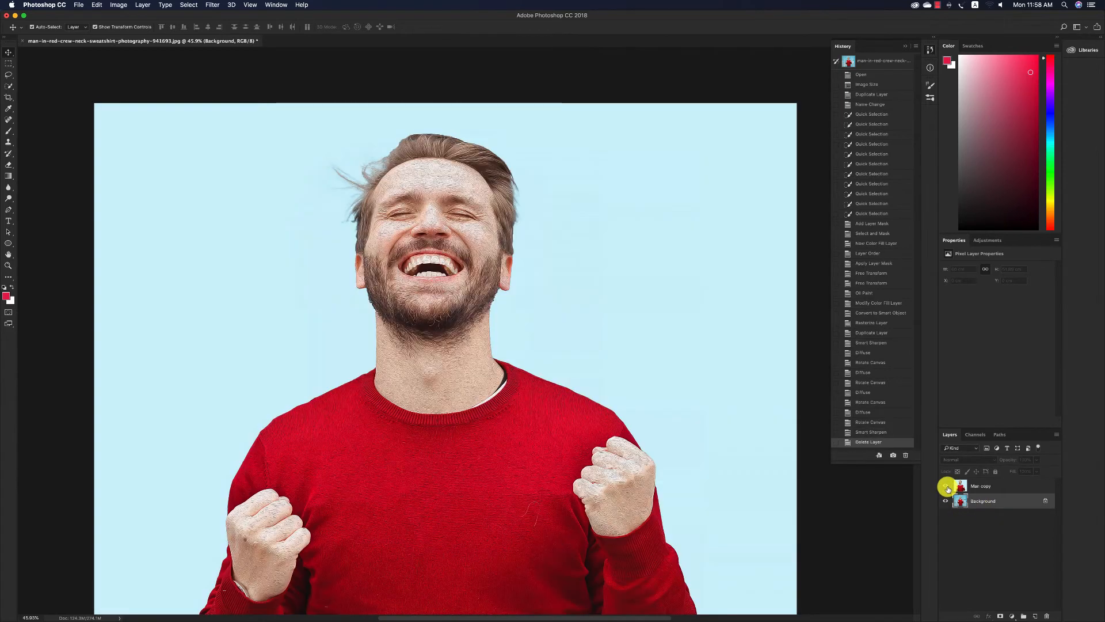
left_click(986, 486)
right_click(987, 485)
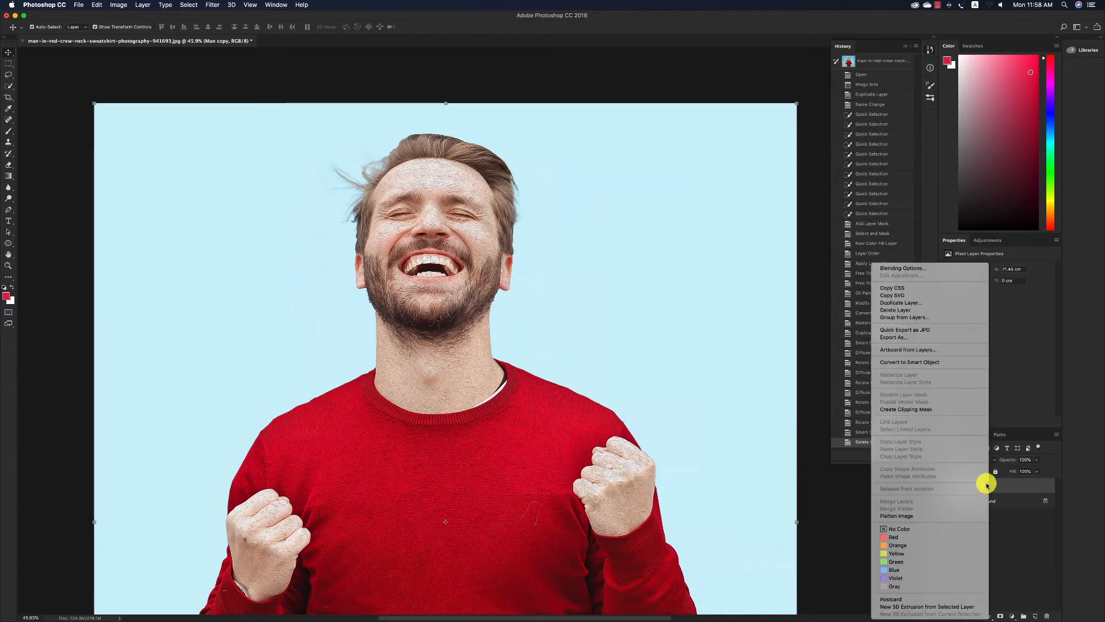
left_click(920, 361)
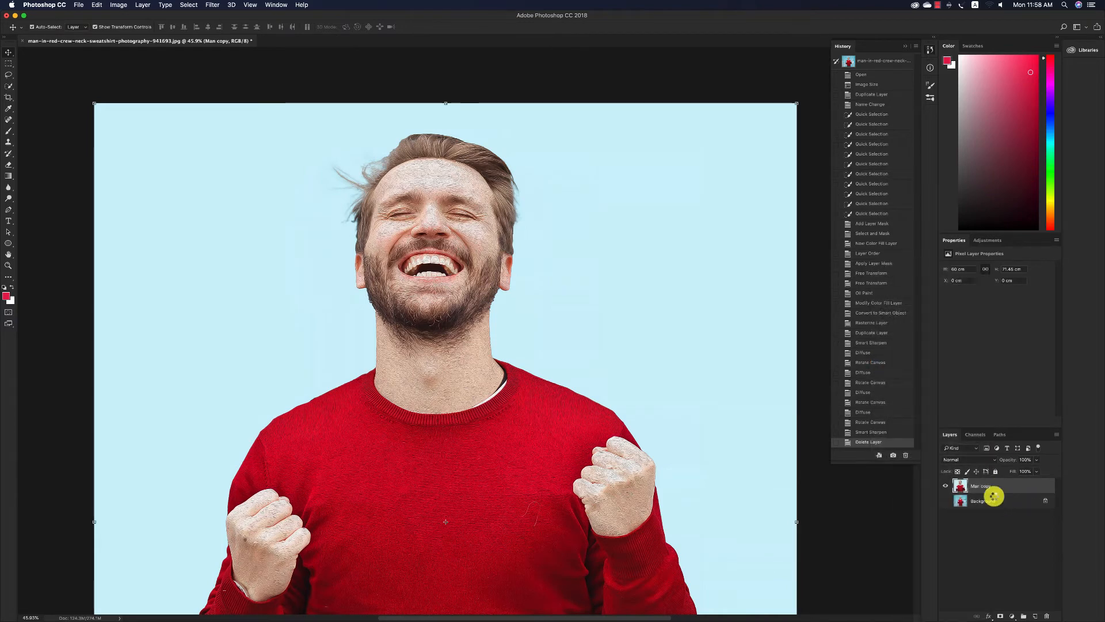
left_click_drag(999, 496, 1035, 615)
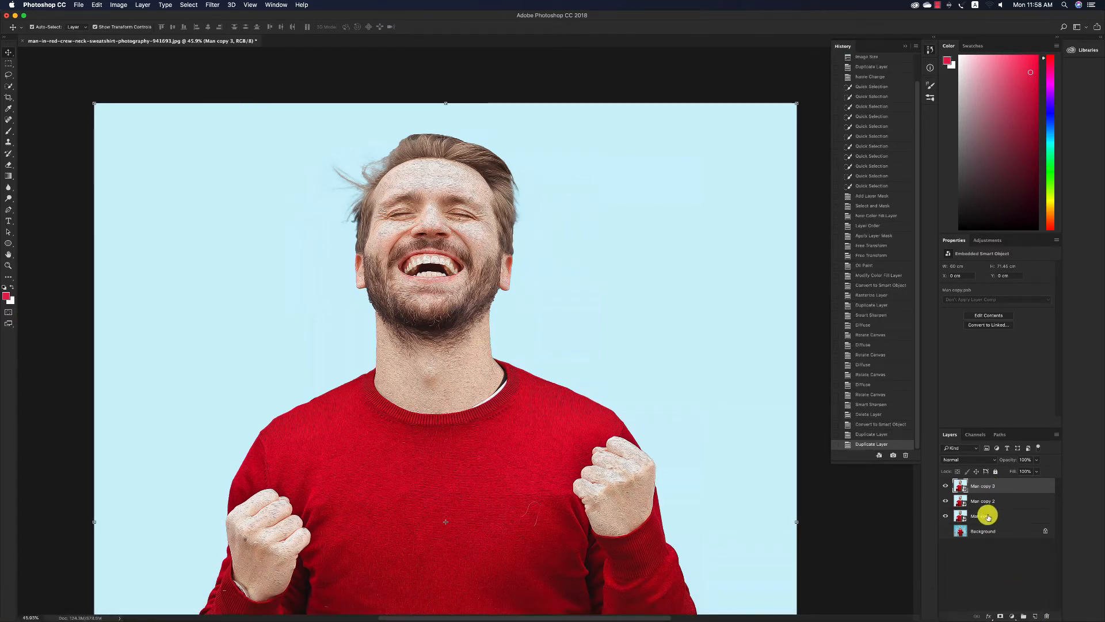
Rename the lowest smart object layer as Hard and the middle copy as Soft.
double_click(988, 516)
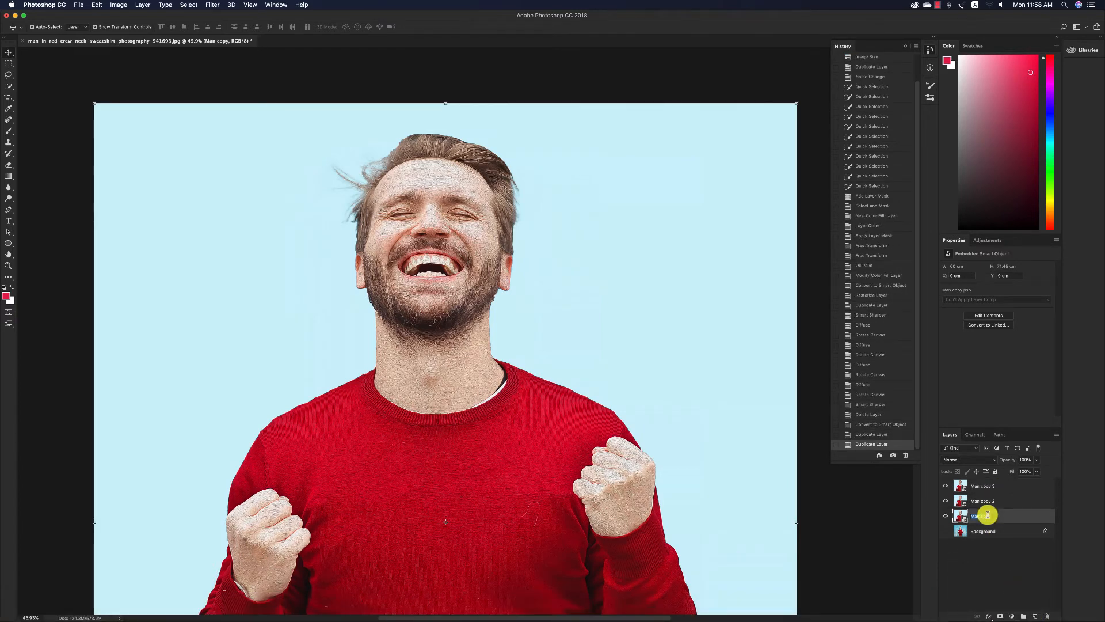
type("Hard")
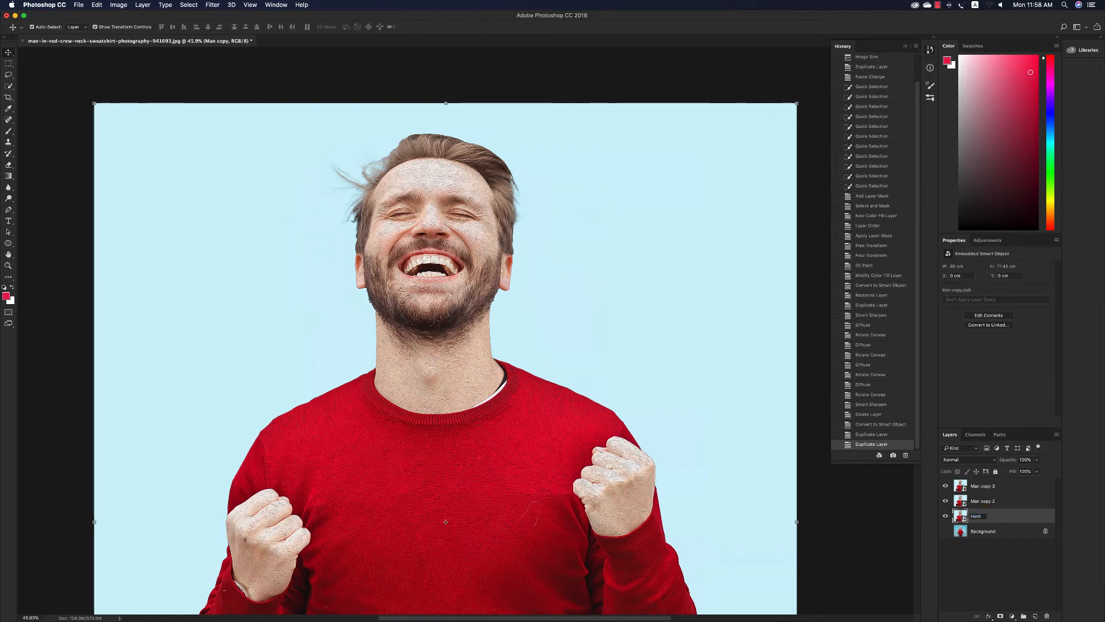
double_click(981, 501)
key("Tab")
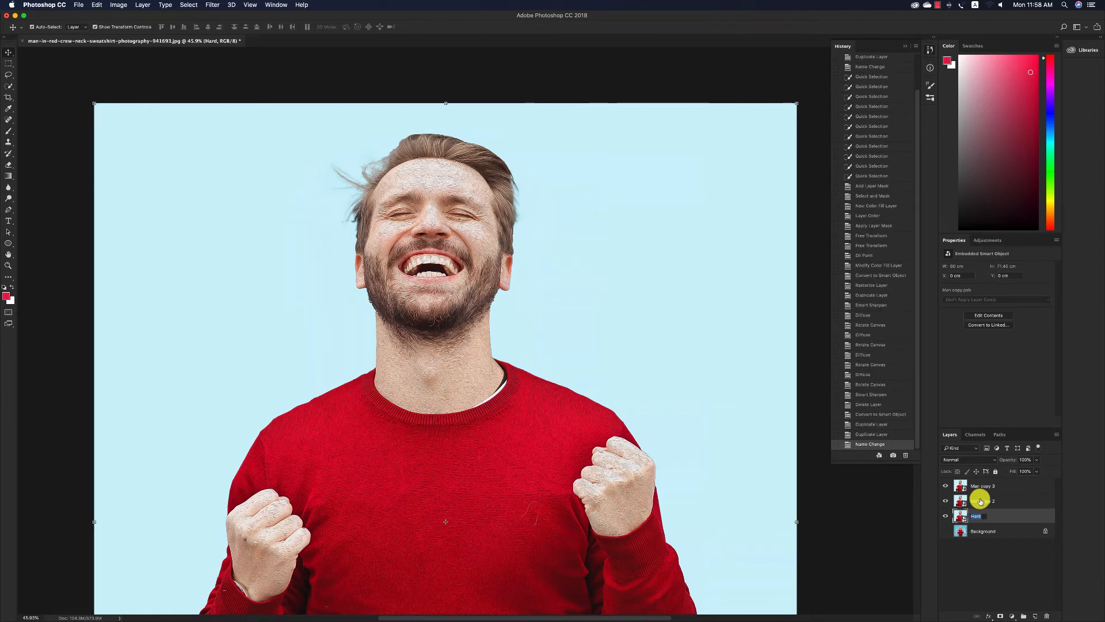
double_click(980, 501)
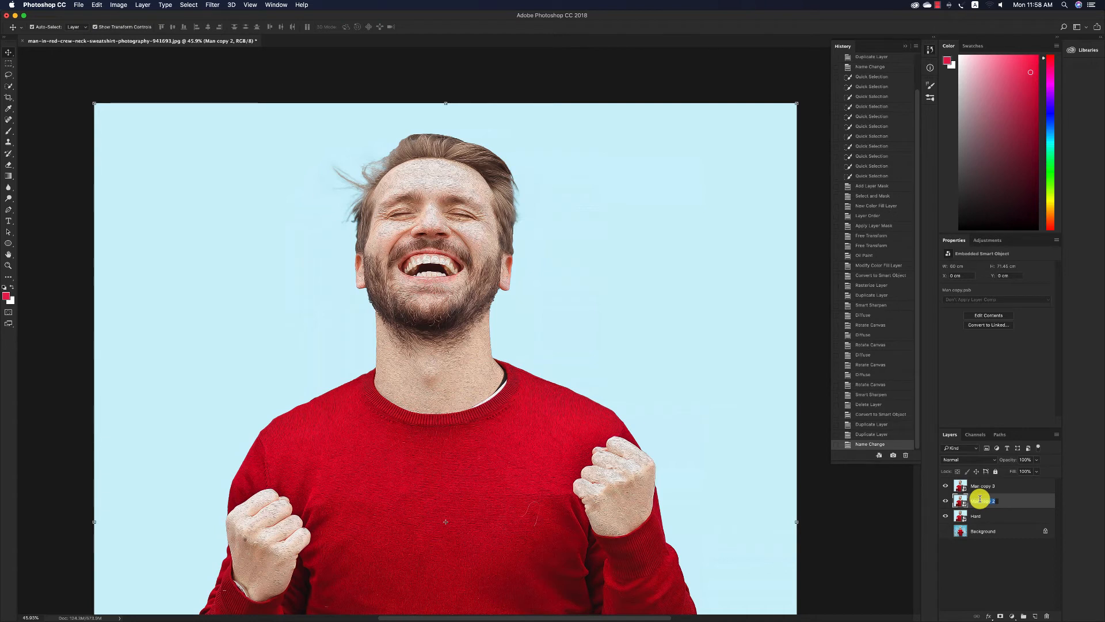
type("Soft")
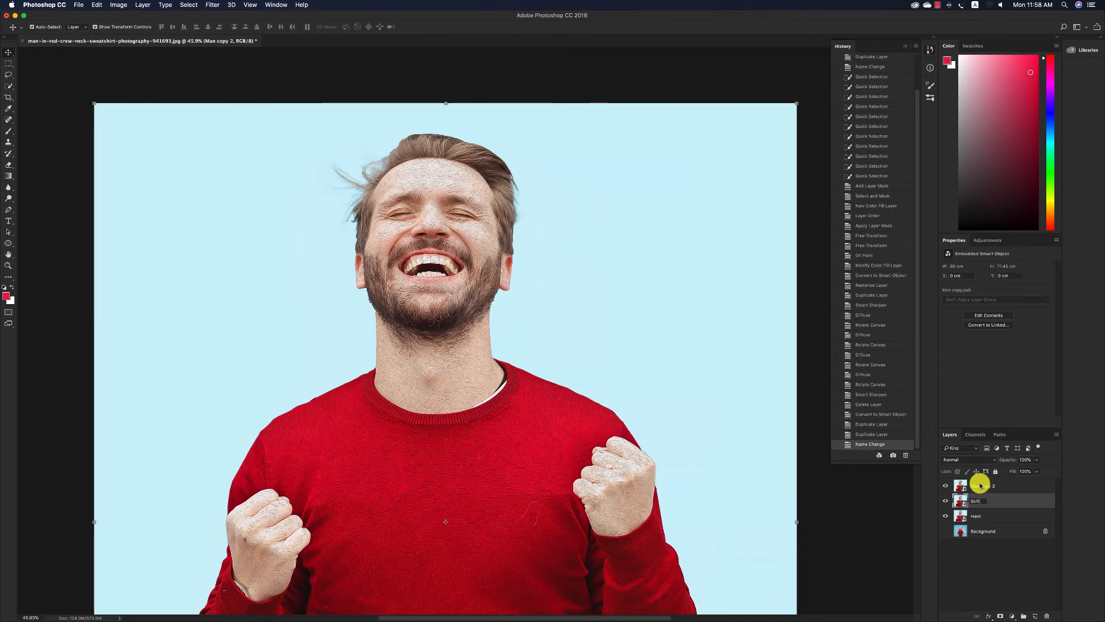
Rename the topmost layer, Man copy 3, as Hi.
double_click(981, 485)
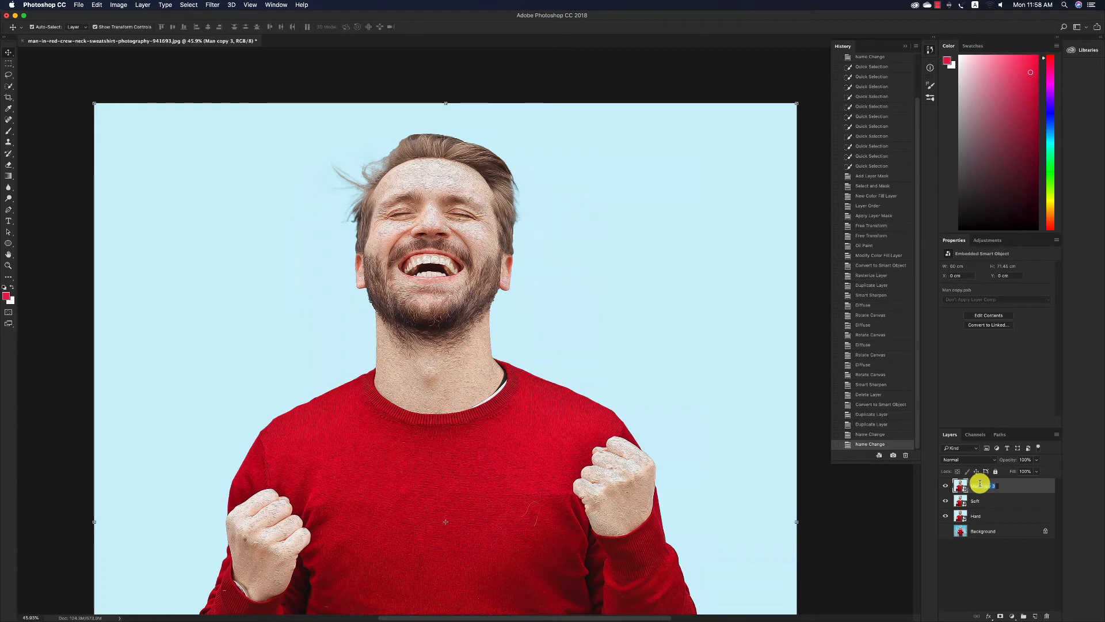
type("H")
key("BackSpace")
key("BackSpace")
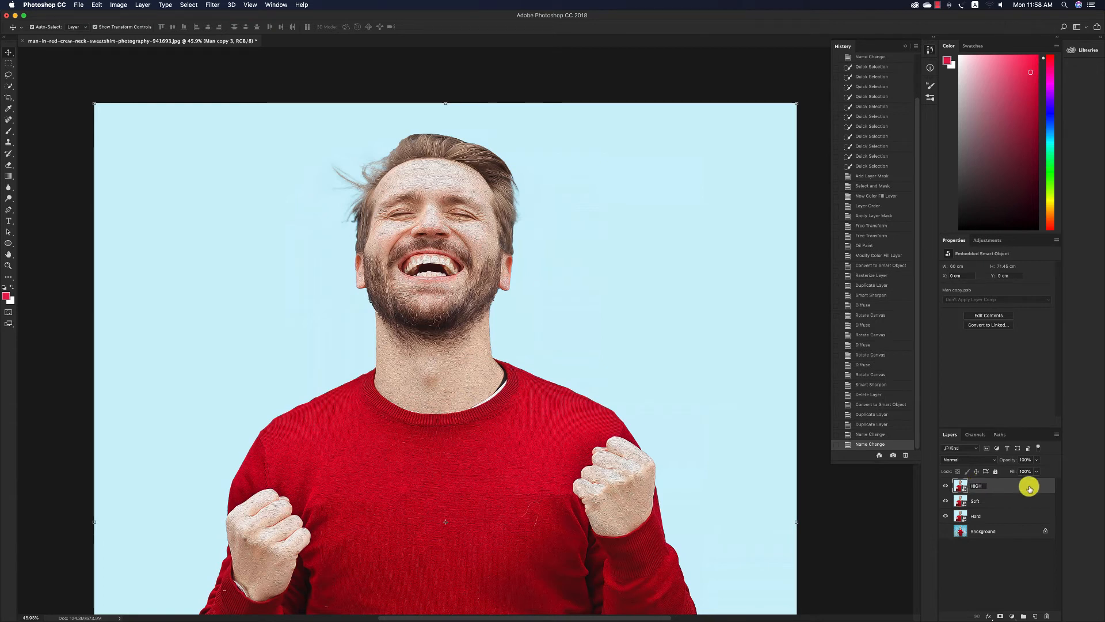
key("Tab")
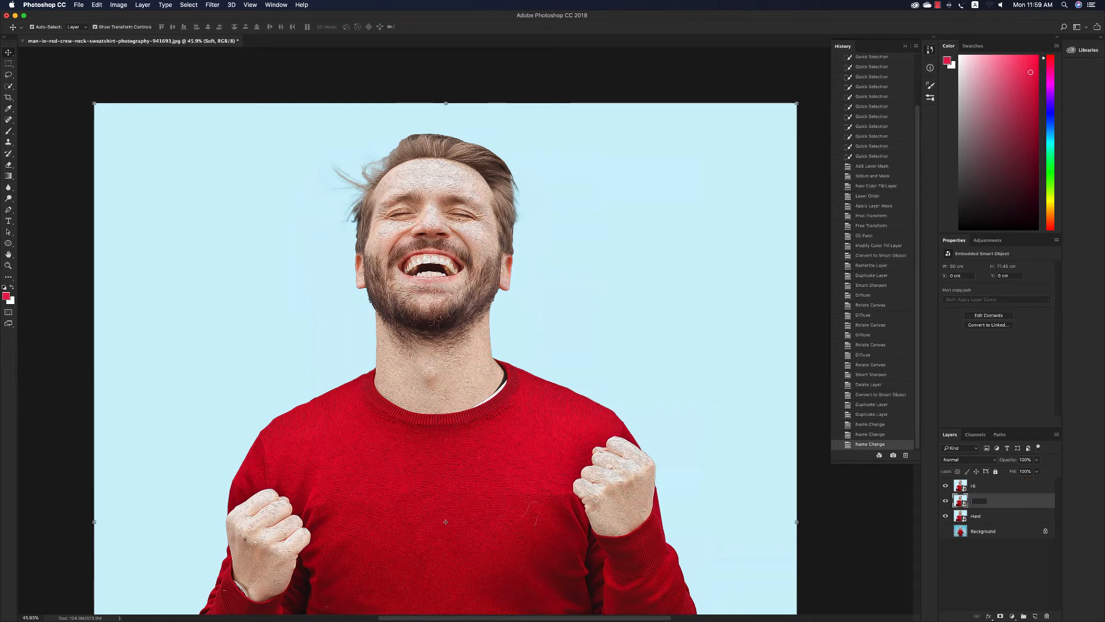
left_click(1004, 495)
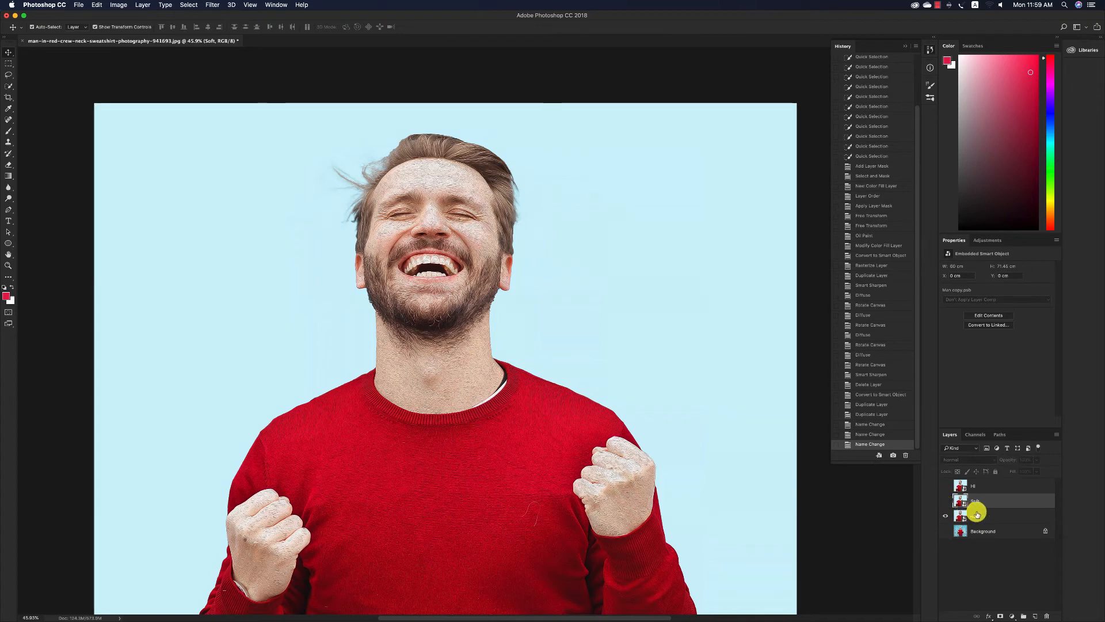
With the Hi and Soft layers hidden, open the Filter Gallery on the Hard layer and choose the artistic Cutout filter.
left_click(975, 512)
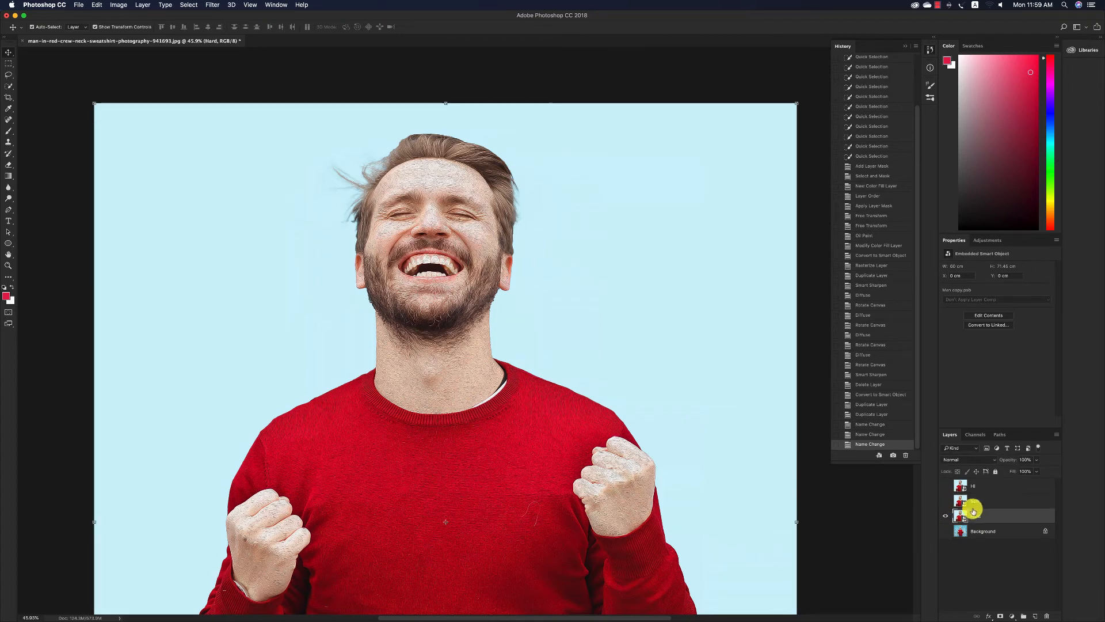
left_click(212, 4)
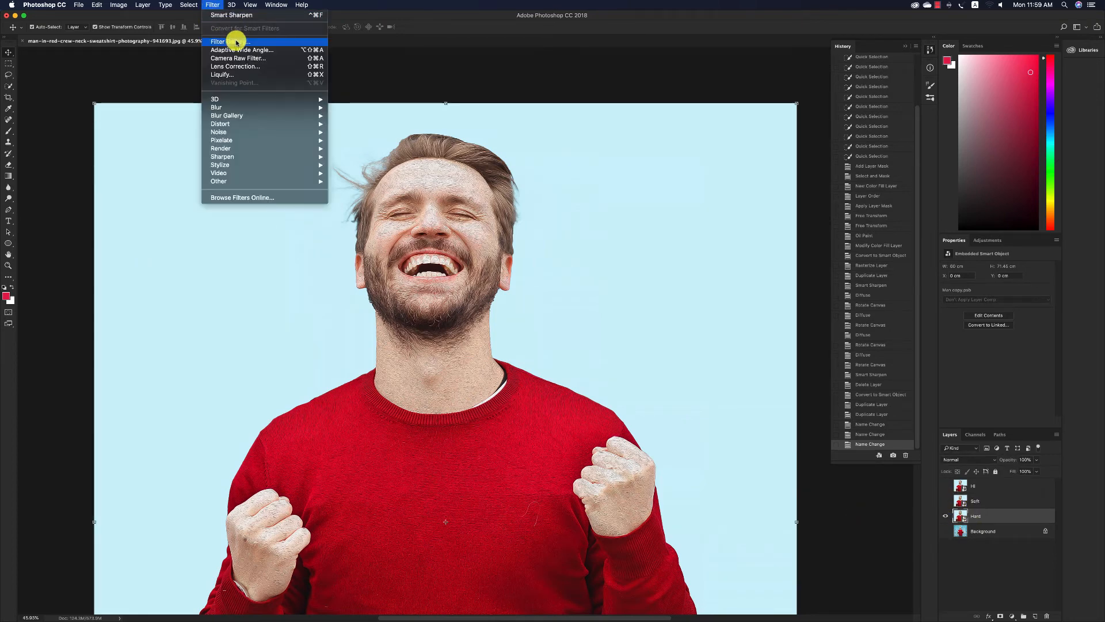
left_click(236, 39)
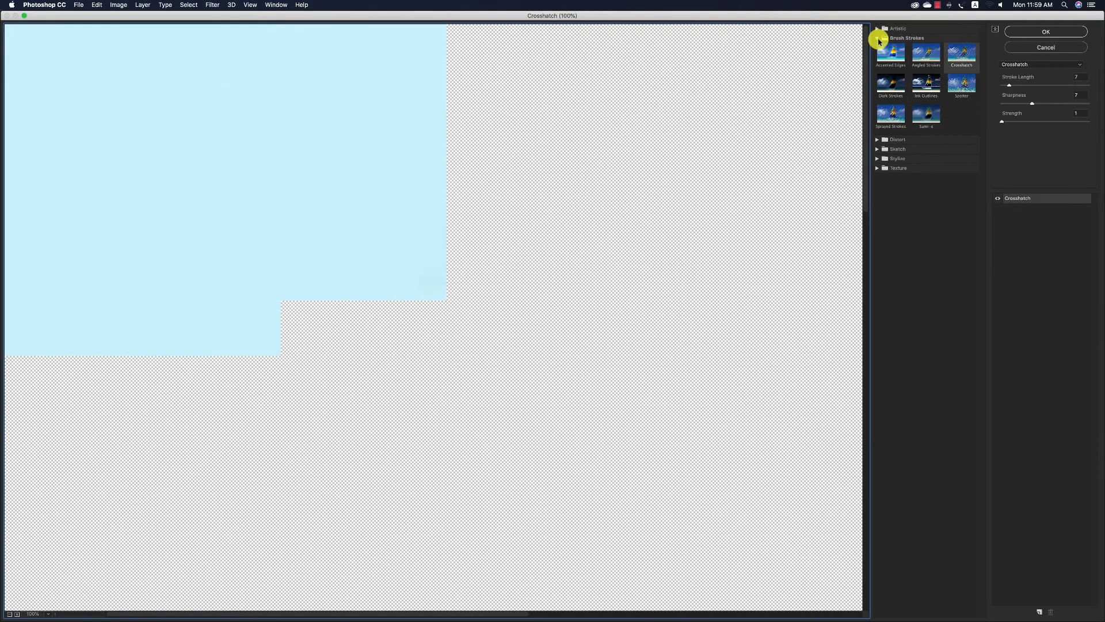
left_click(877, 36)
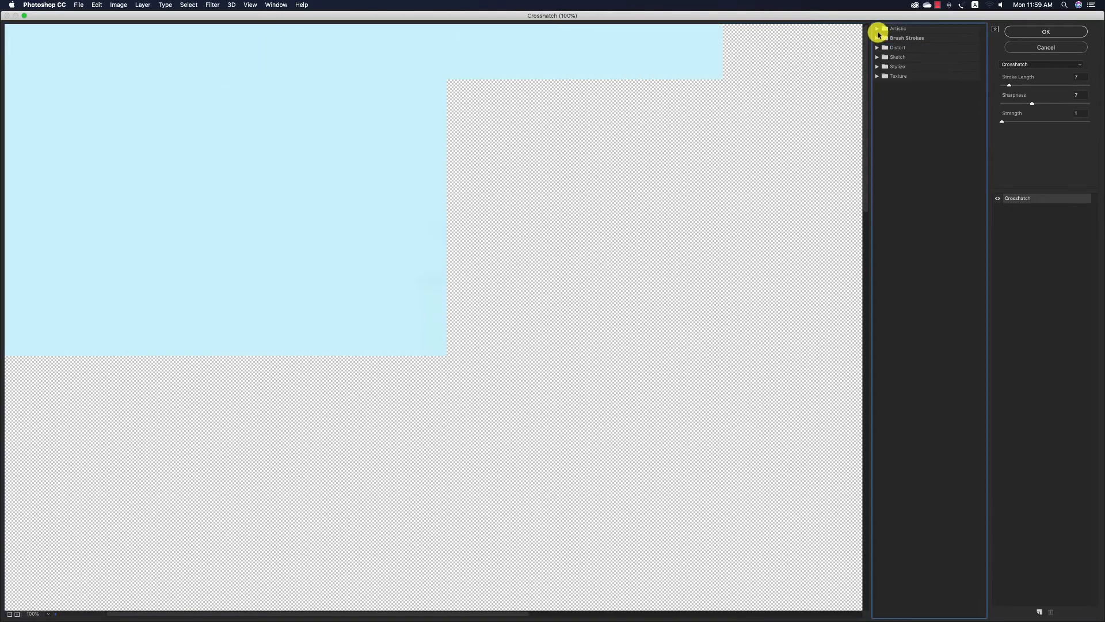
left_click(878, 29)
left_click(924, 44)
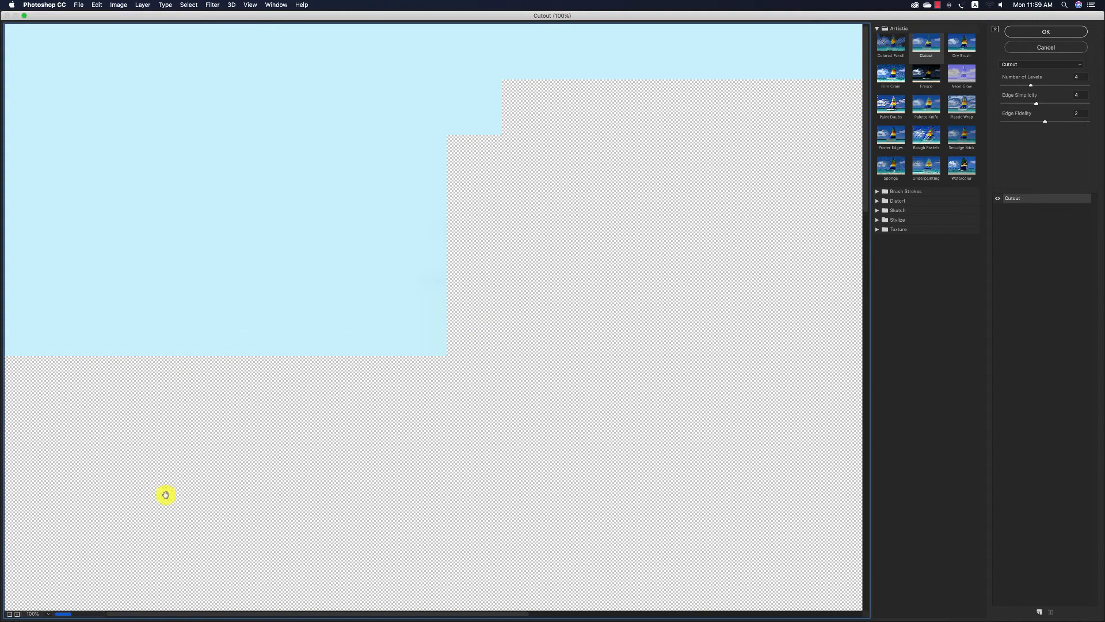
left_click(9, 613)
left_click(10, 614)
left_click(10, 614)
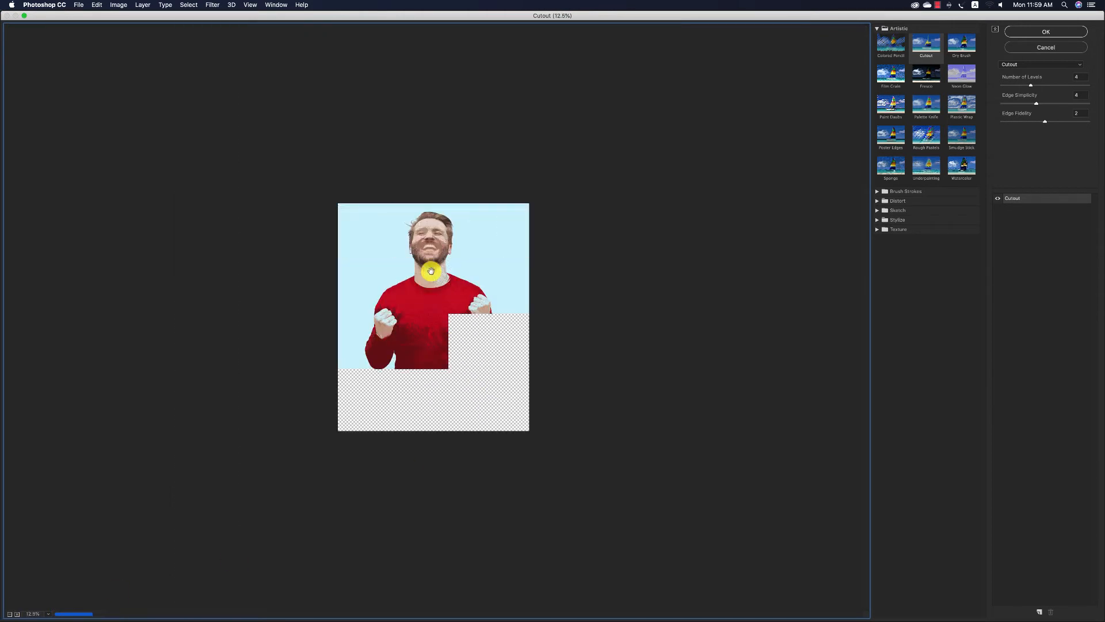
left_click(17, 614)
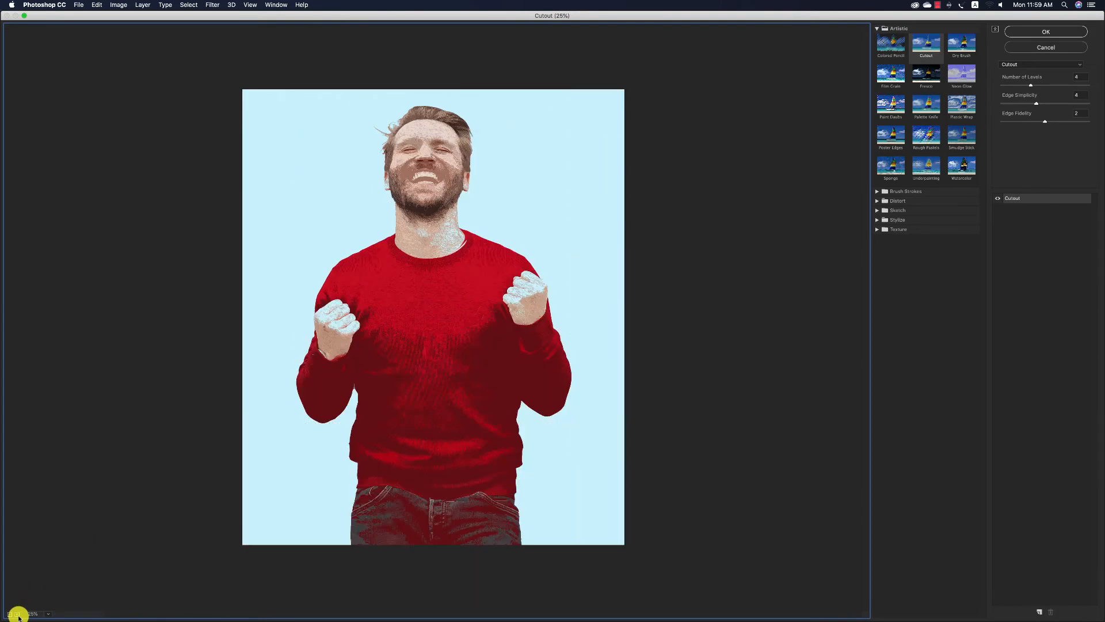
left_click(17, 613)
Set Cutout's Number of Levels to 8, Edge Simplicity to 5 and Edge Fidelity to 1, and apply it to Hard.
left_click(1078, 76)
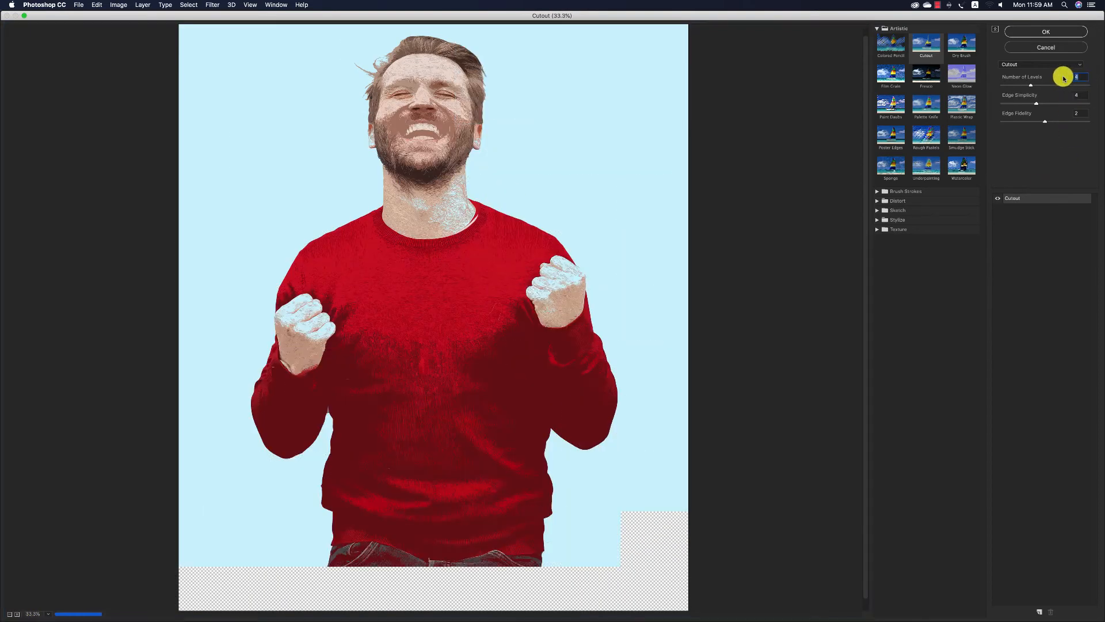
type("8")
key("Tab")
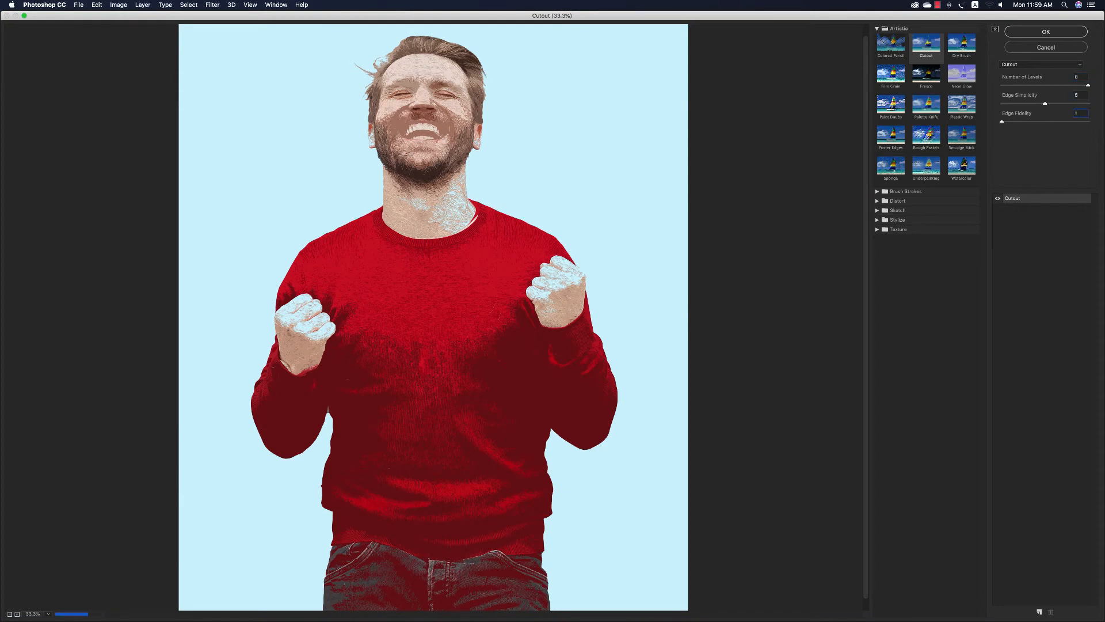
left_click(1019, 222)
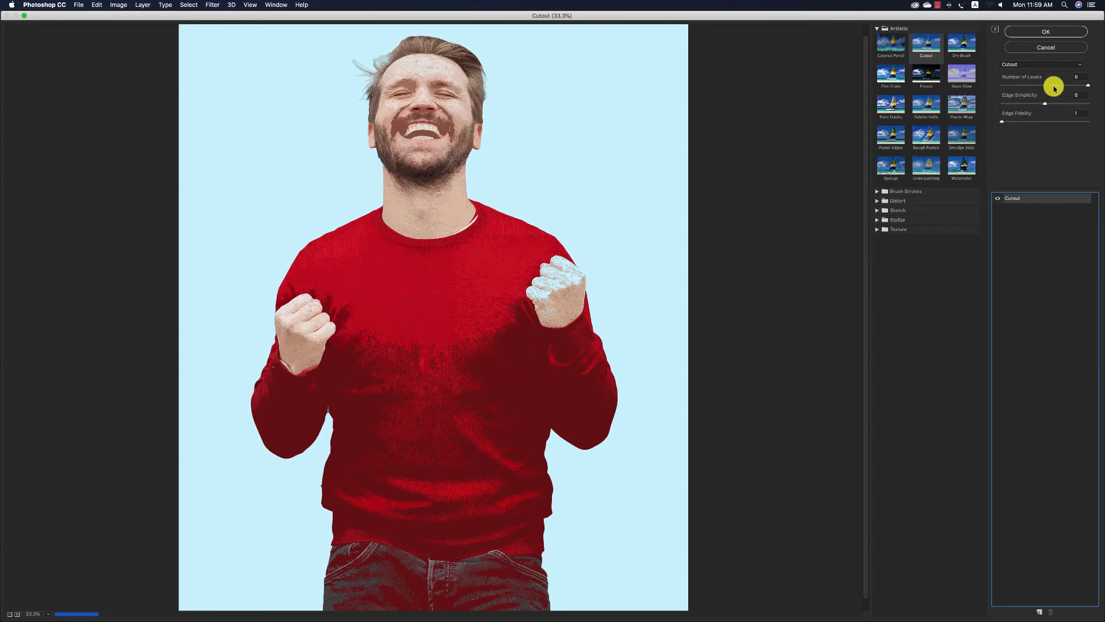
left_click_drag(1054, 86, 1002, 87)
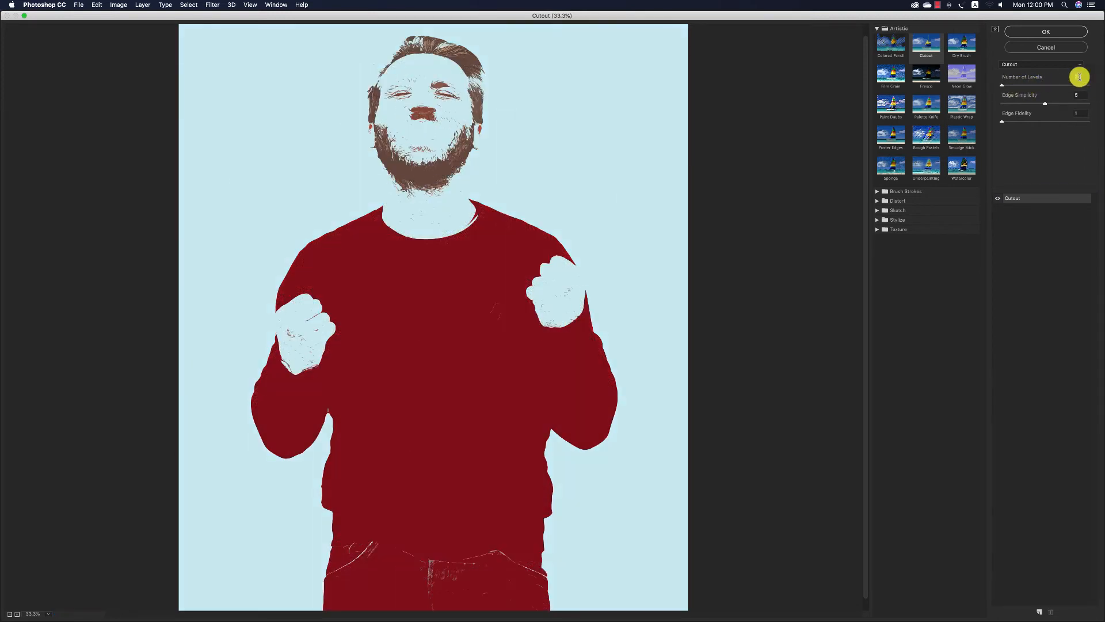
left_click(1046, 32)
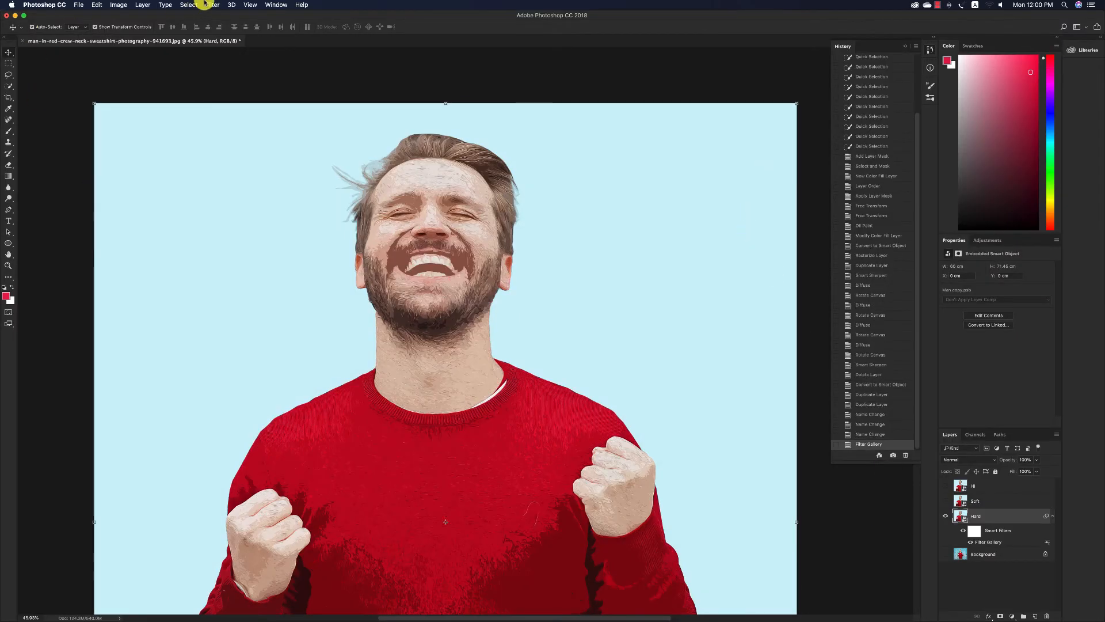
Apply Unsharp Mask to the Hard layer with Amount 154% and Radius 2.1 pixels.
left_click(207, 4)
mouse_move(269, 155)
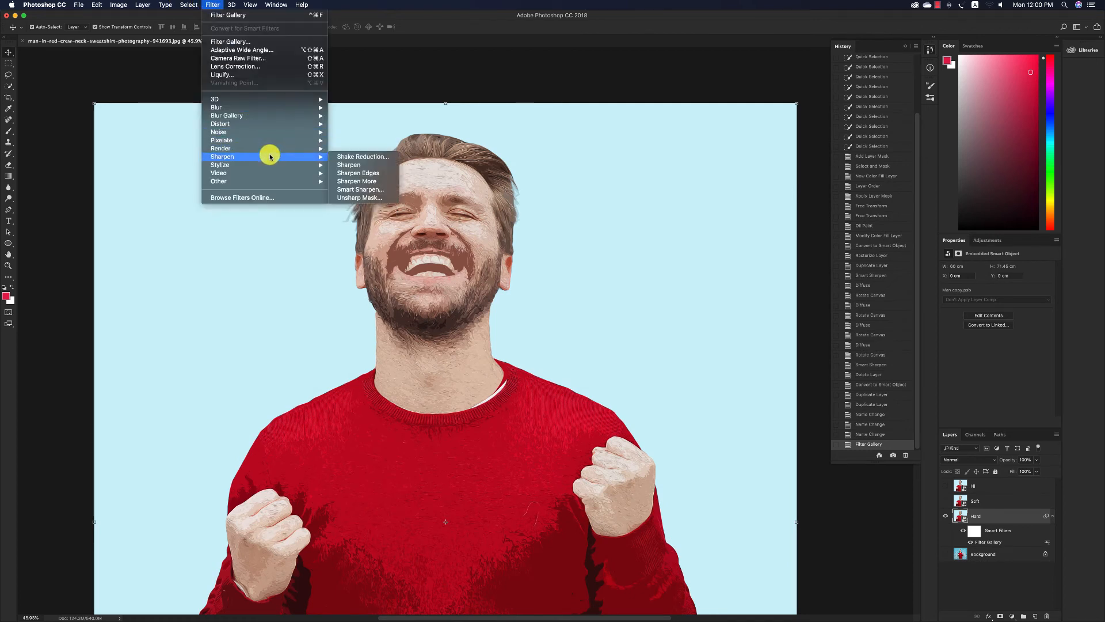
left_click(358, 197)
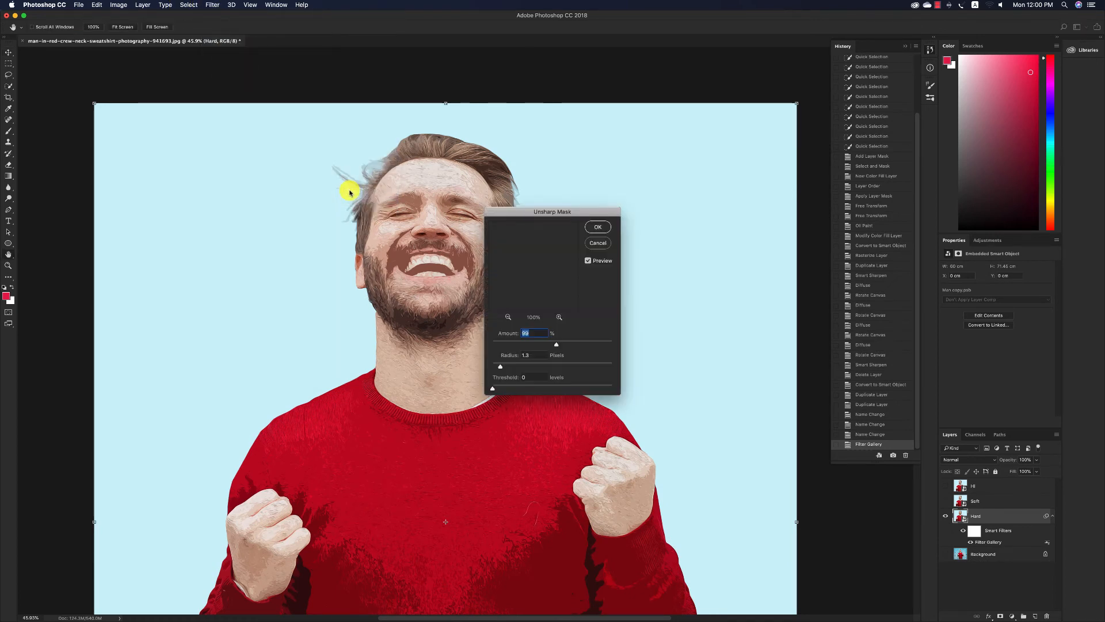
left_click_drag(557, 343, 571, 345)
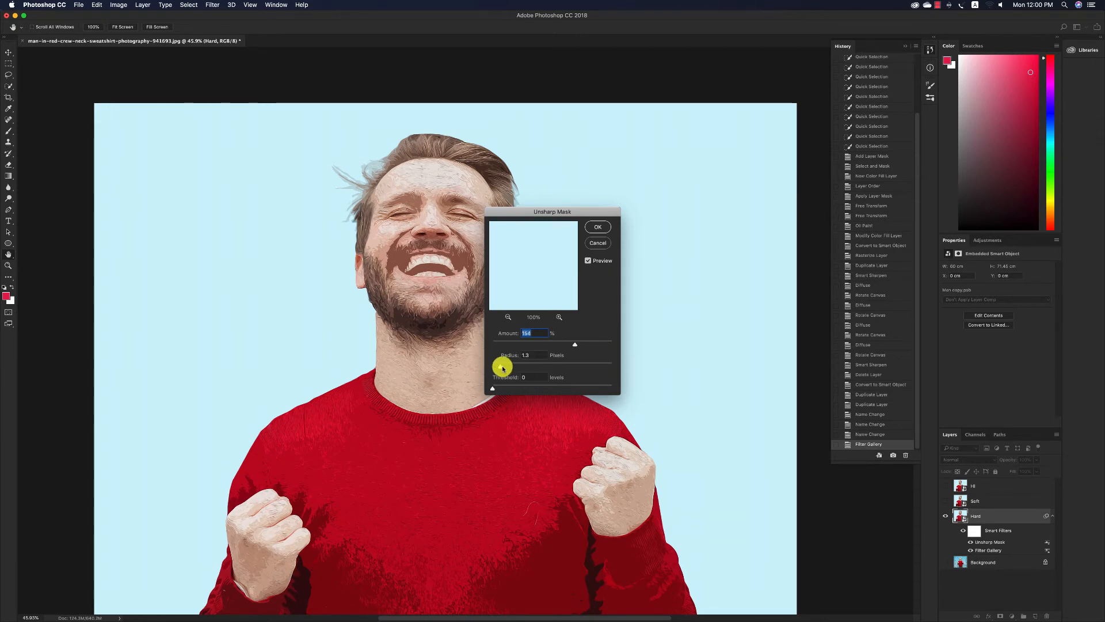
left_click_drag(502, 364, 503, 365)
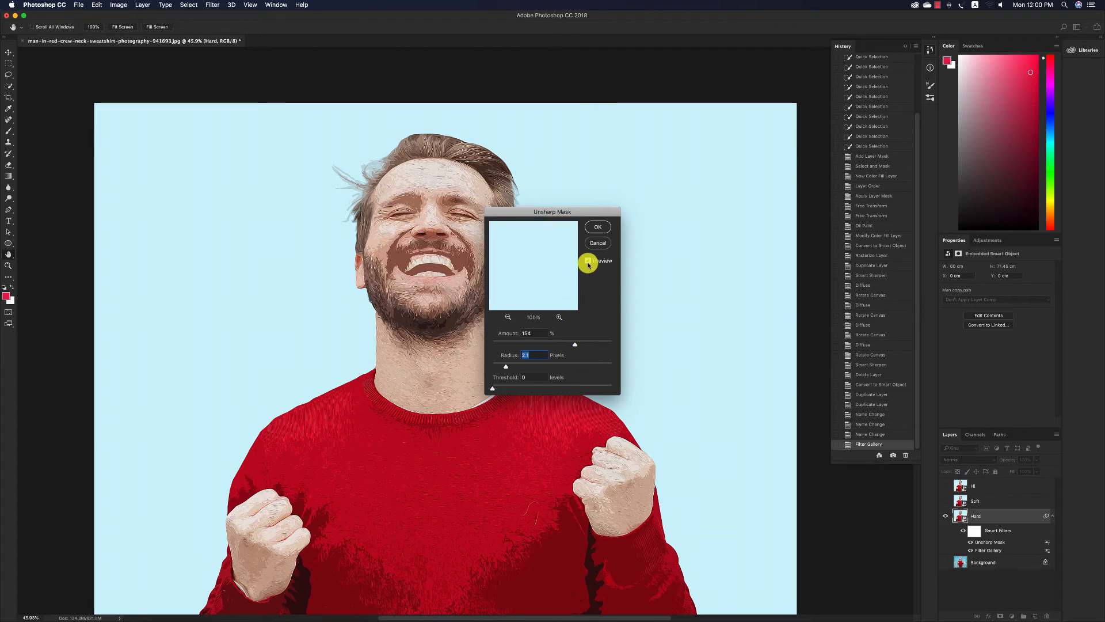
left_click(599, 229)
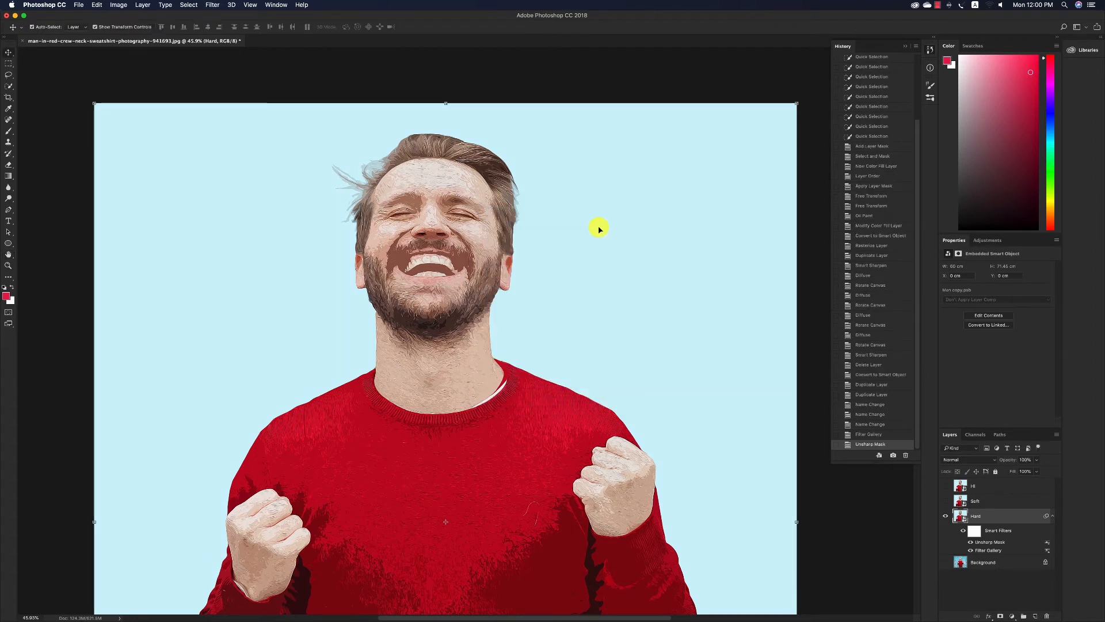
Check the Hard layer by hiding and reshowing it, and set its Filter Gallery smart filter's blending opacity to 60%.
key("v")
left_click(945, 516)
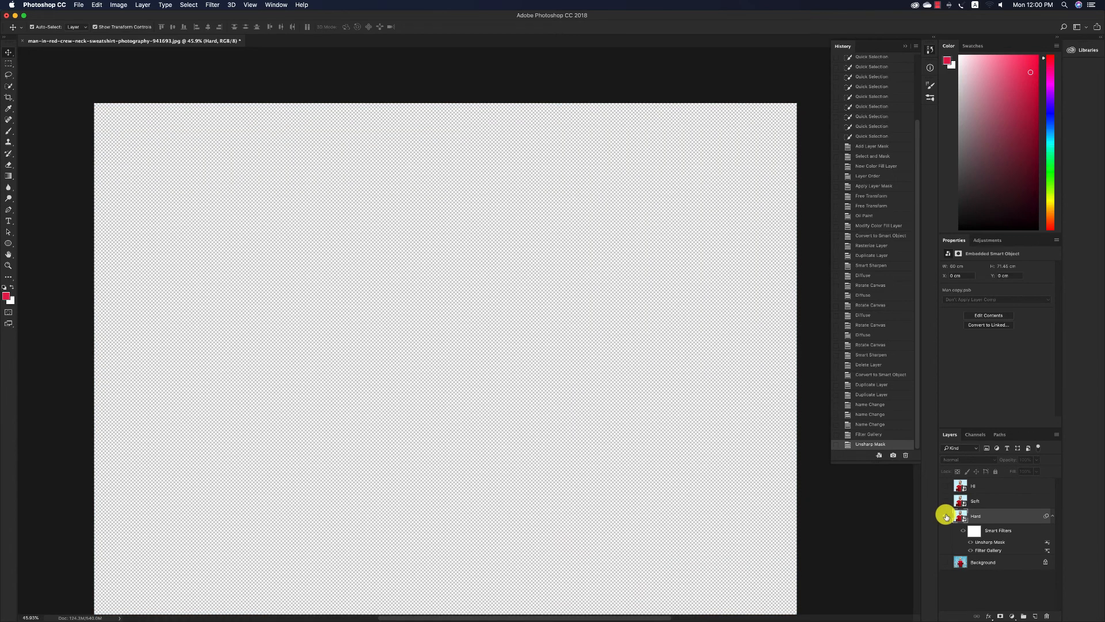
left_click(945, 515)
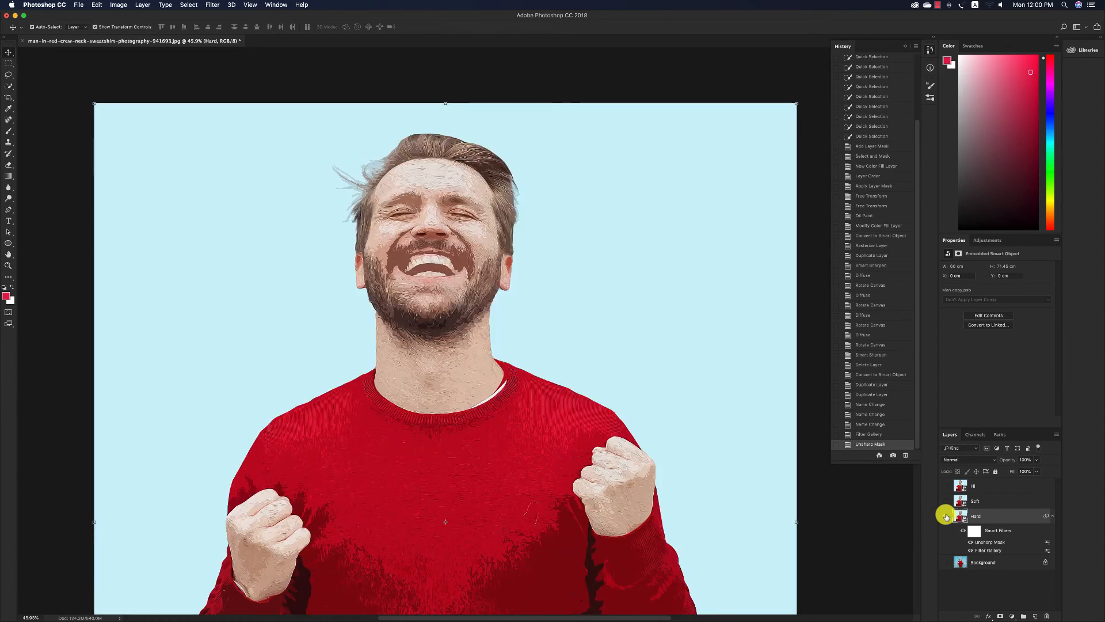
double_click(1048, 549)
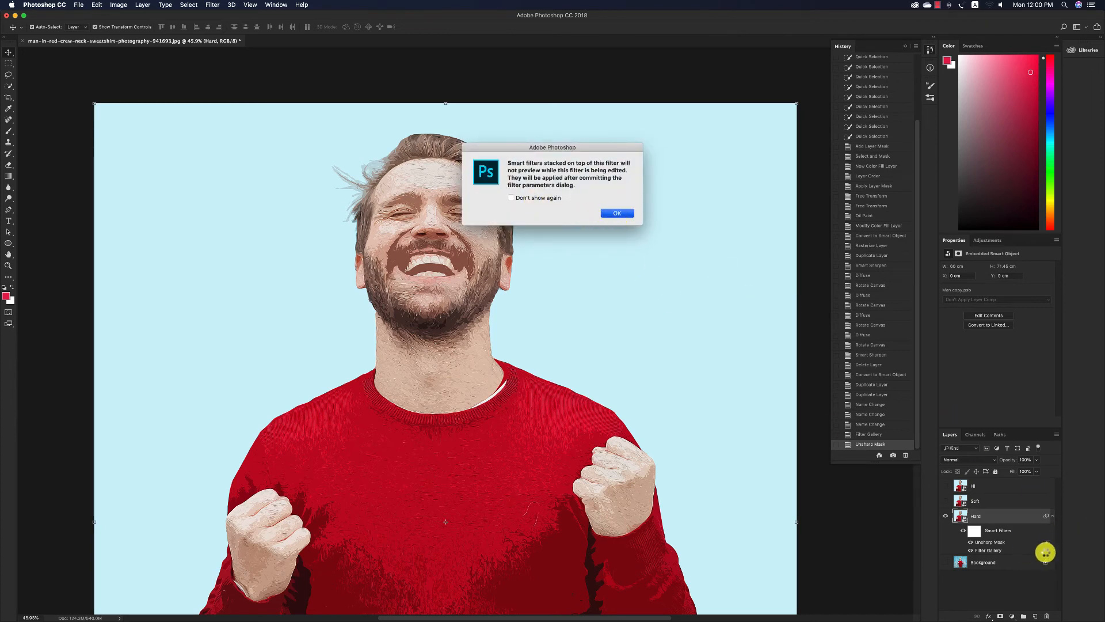
key("Return")
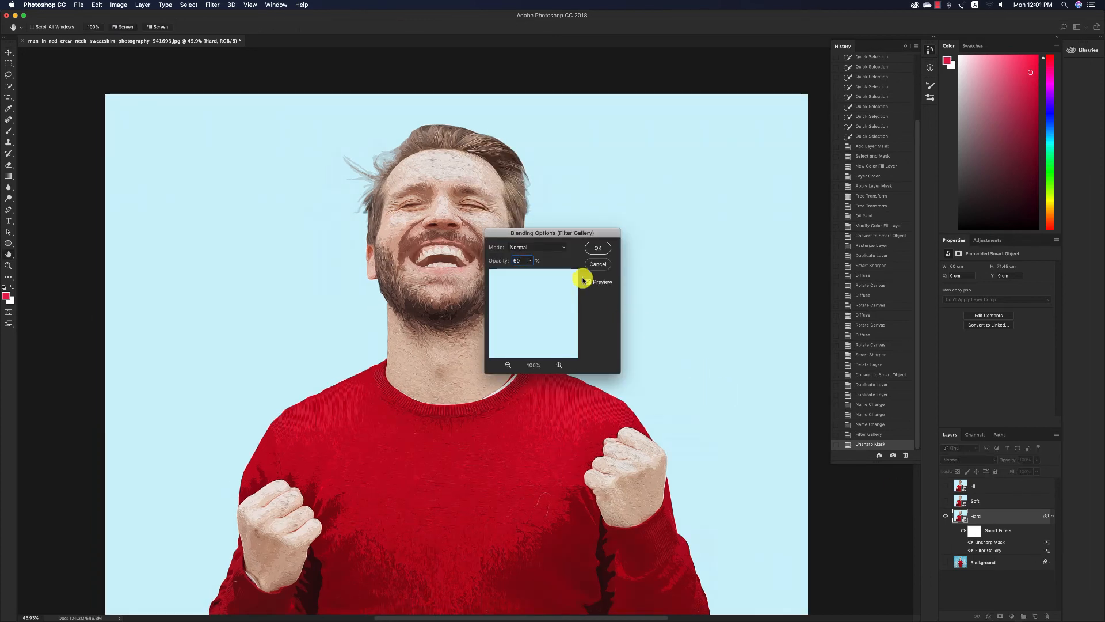
left_click(596, 248)
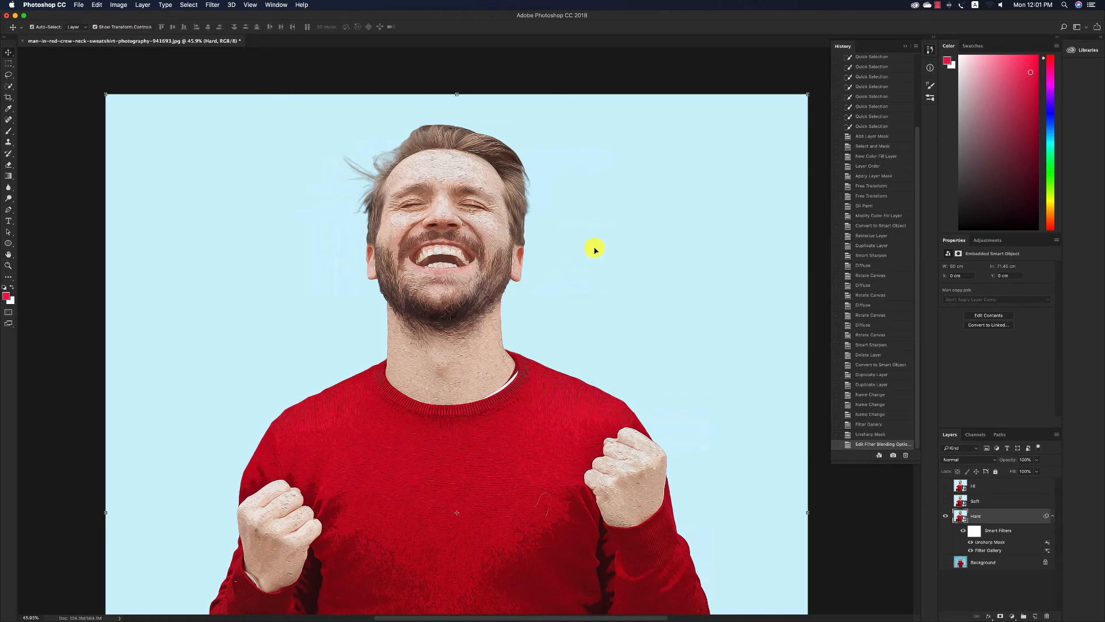
With Soft shown instead of Hard, apply the Filter Gallery's Cutout to the Soft layer with 8 levels, Edge Simplicity 4 and Edge Fidelity 1.
left_click(945, 501)
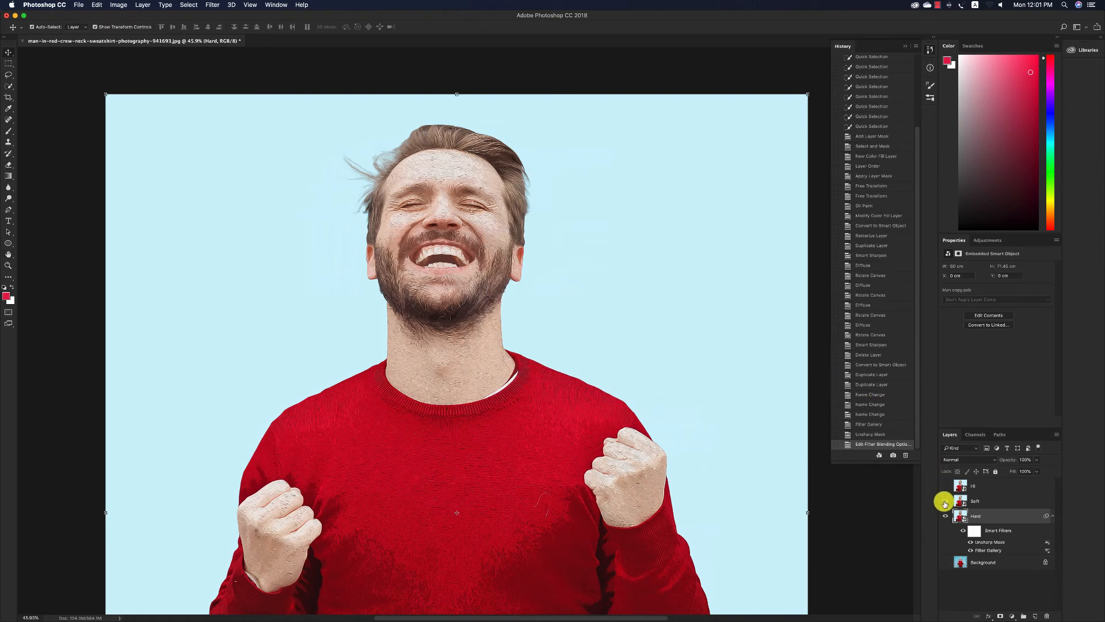
left_click(945, 516)
left_click(976, 500)
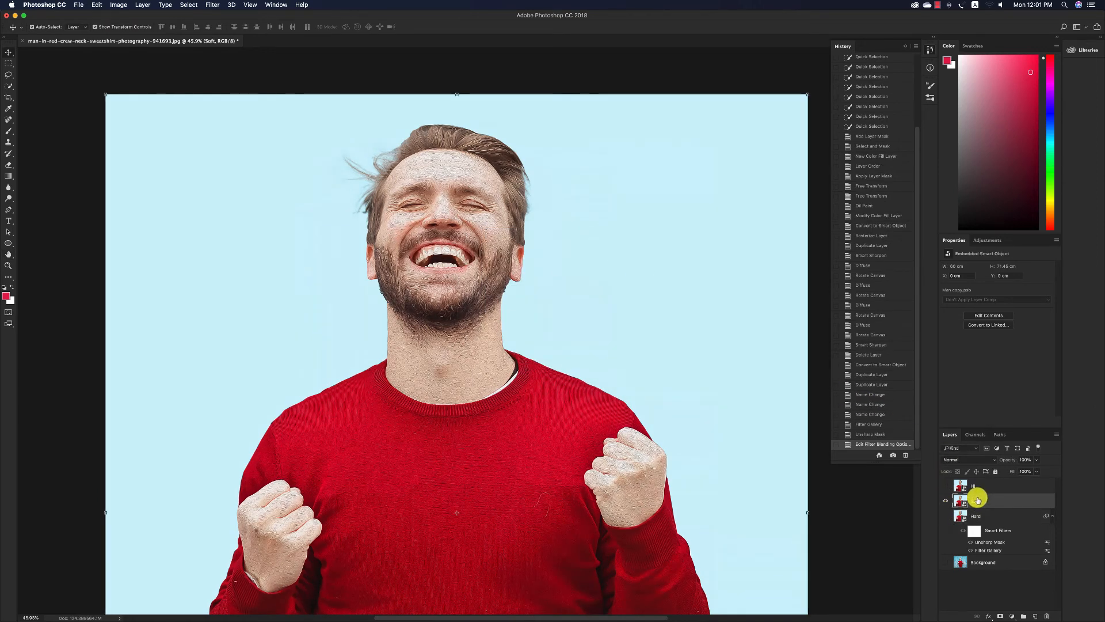
left_click(213, 5)
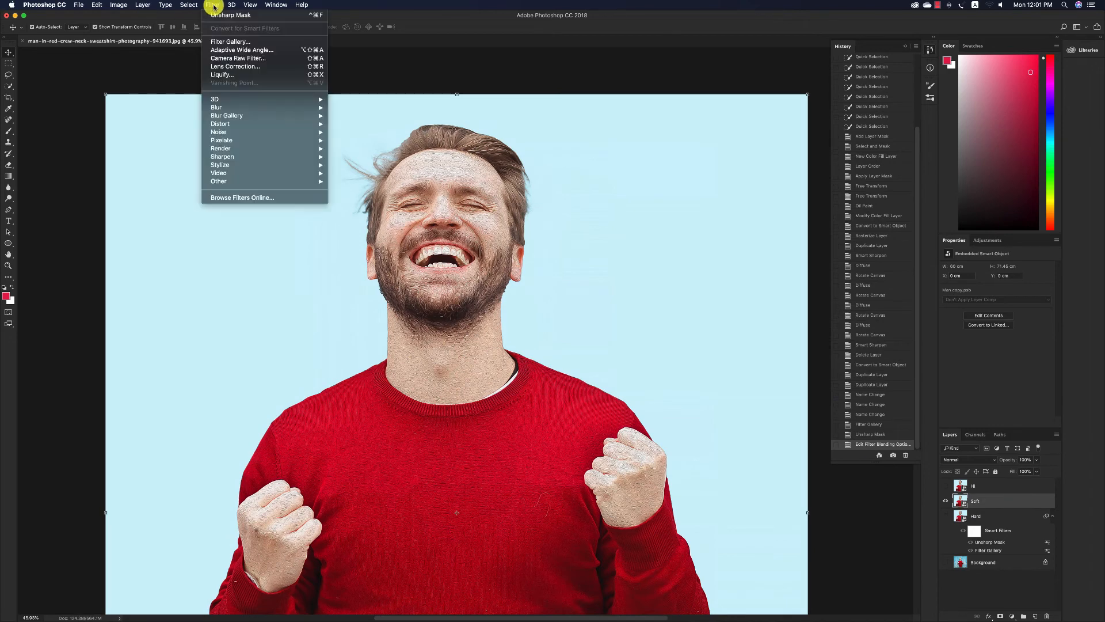
left_click(230, 42)
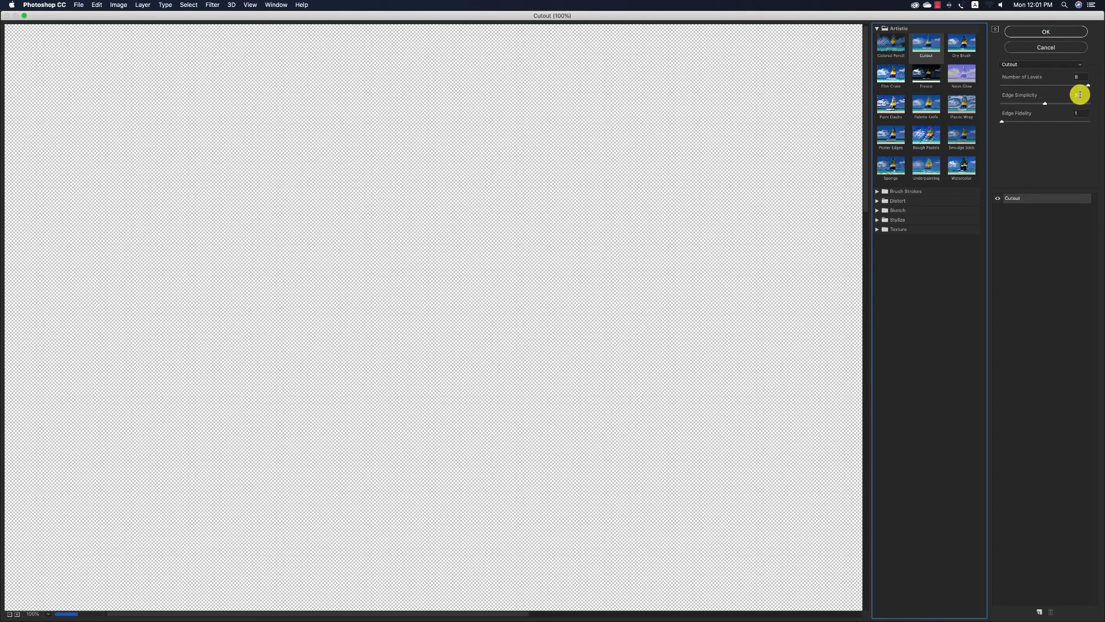
left_click(9, 614)
left_click(9, 614)
left_click(9, 614)
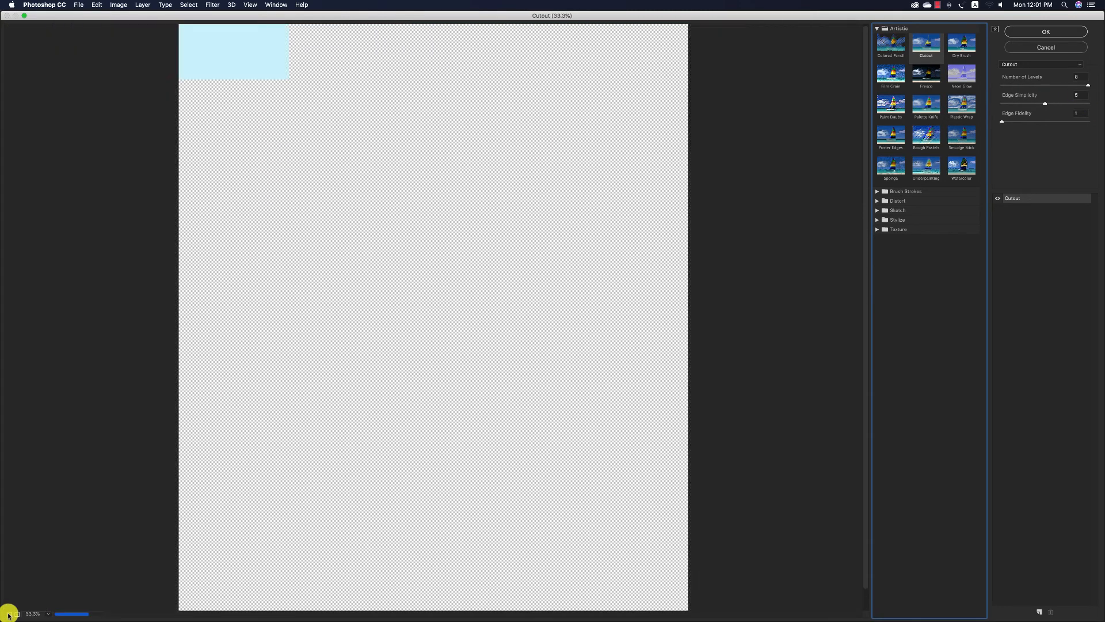
left_click(10, 614)
left_click(9, 614)
left_click(17, 614)
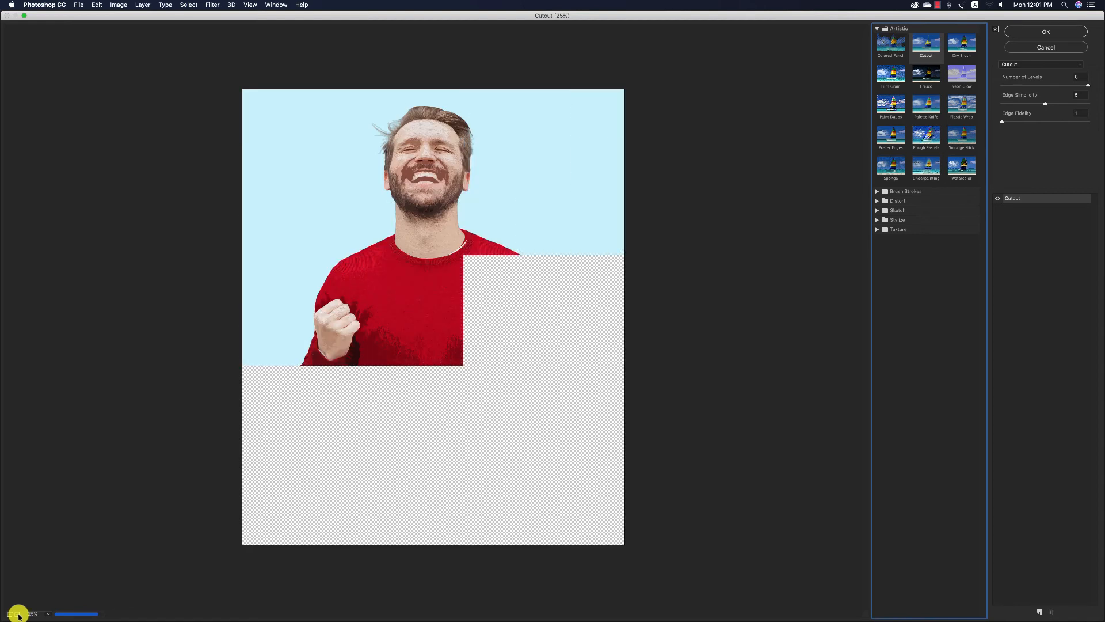
left_click(1075, 95)
type("4")
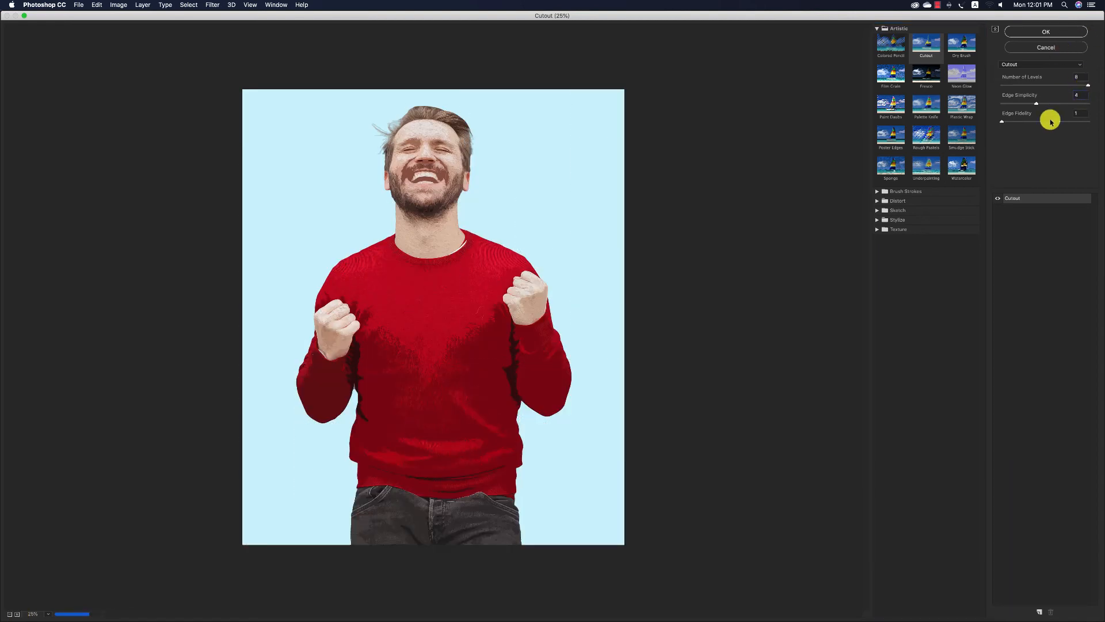
left_click(1048, 32)
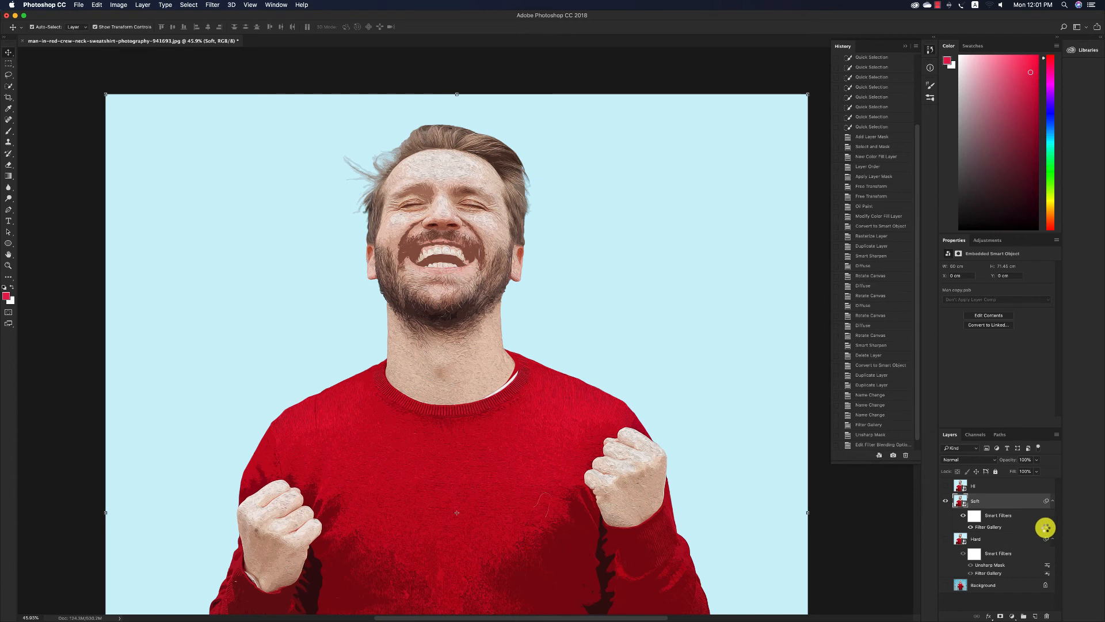
Set the blending opacity of the Soft layer's Filter Gallery smart filter to 35%.
double_click(1047, 526)
type("3")
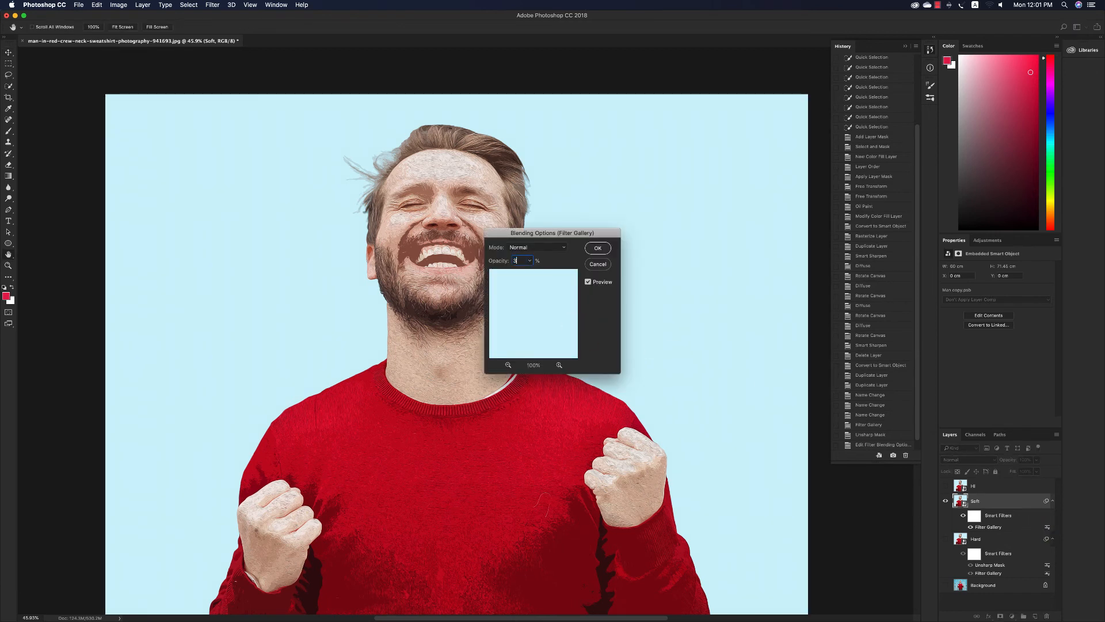
type("5")
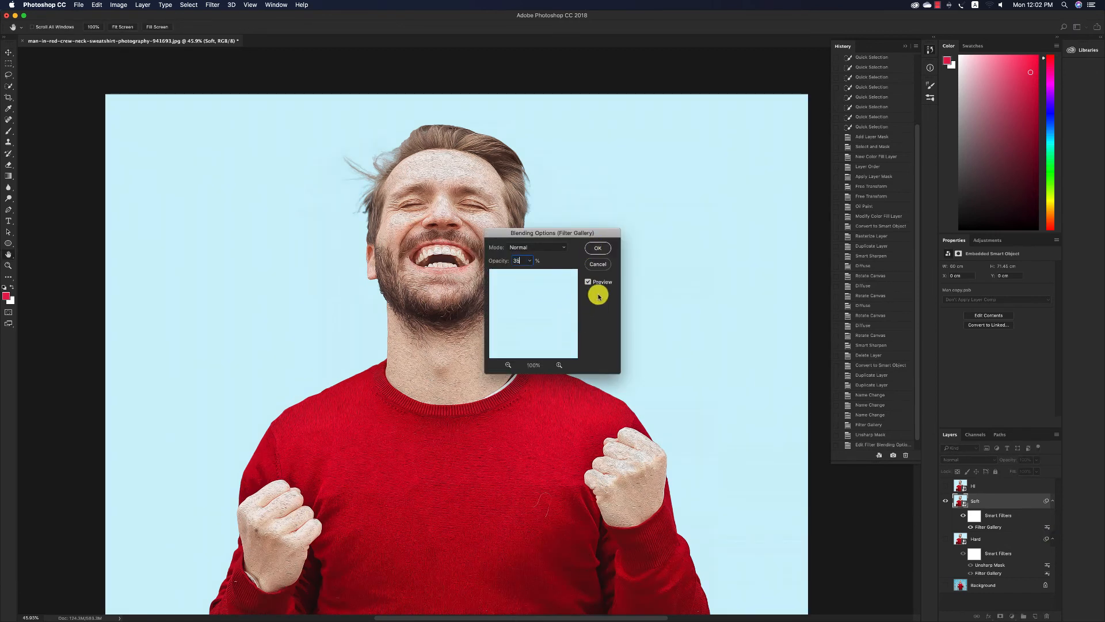
left_click(595, 247)
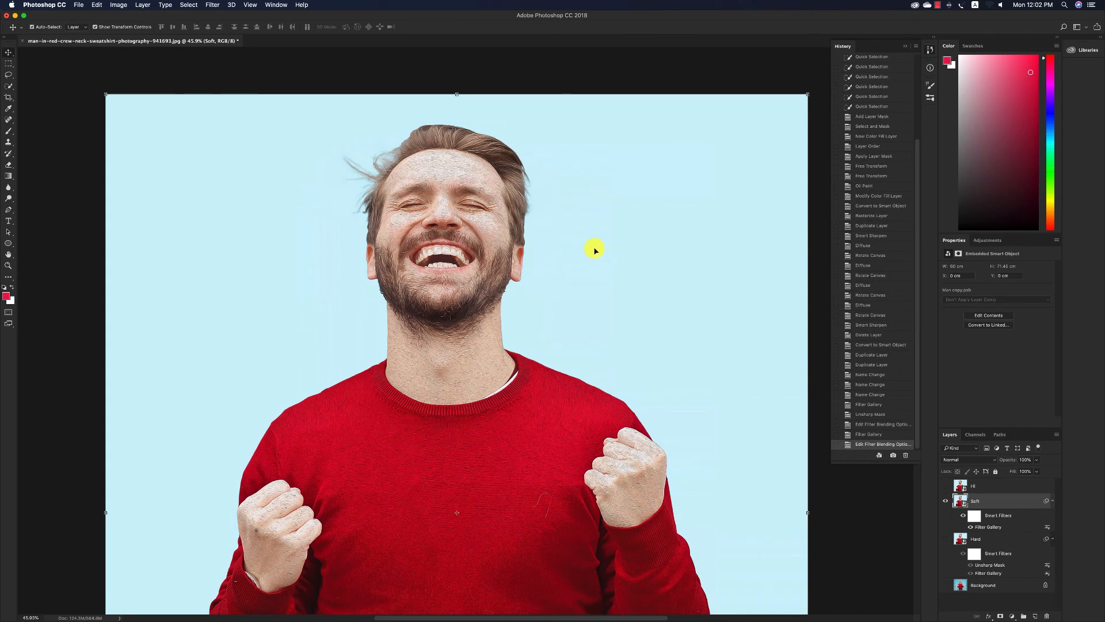
Apply a second Filter Gallery Cutout to the Soft layer with 8 levels, Edge Simplicity 6 and Edge Fidelity 1.
left_click(212, 5)
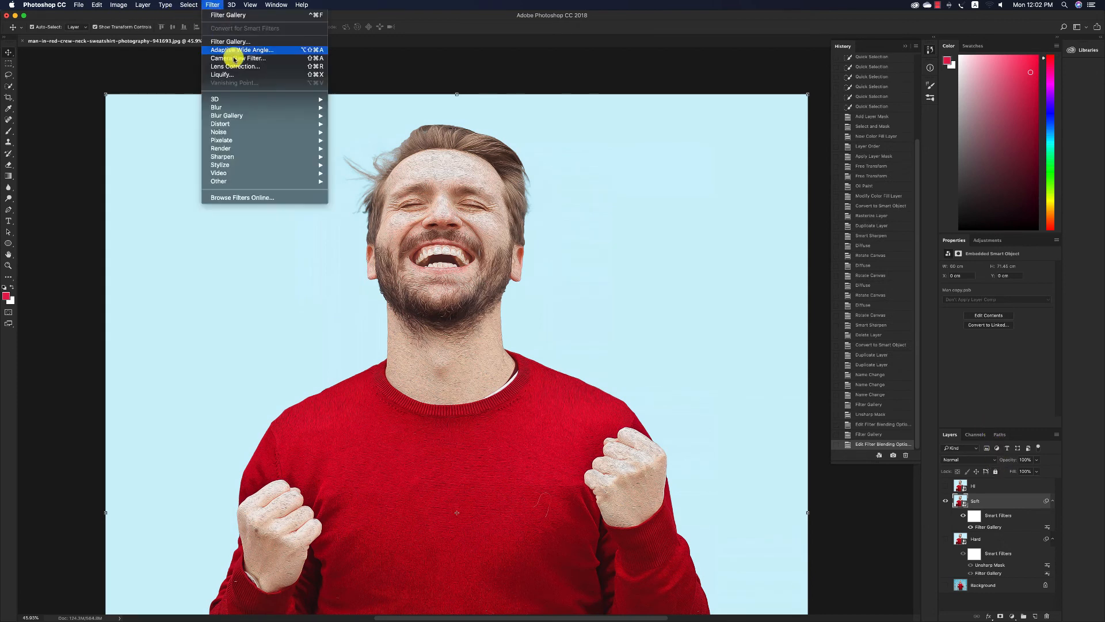
left_click(229, 43)
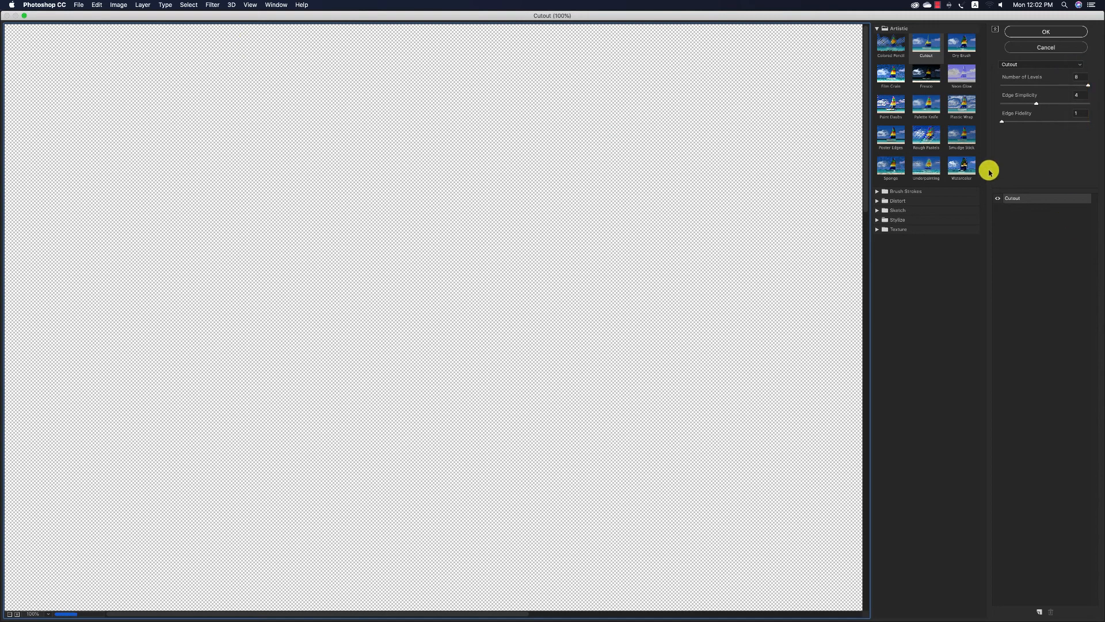
left_click(1069, 98)
type("6")
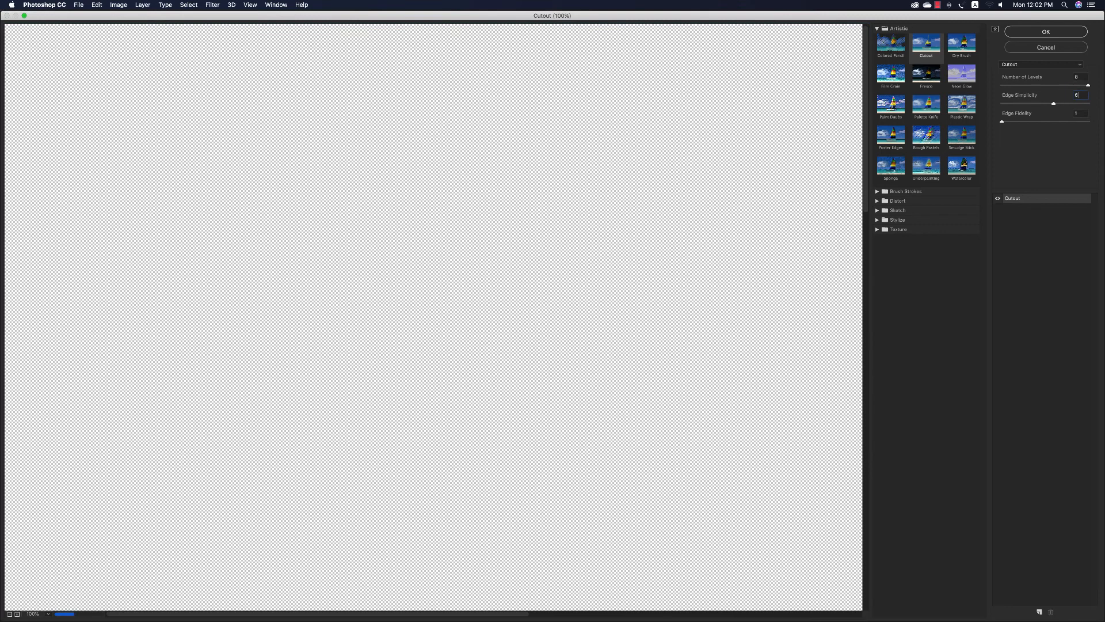
left_click(1048, 34)
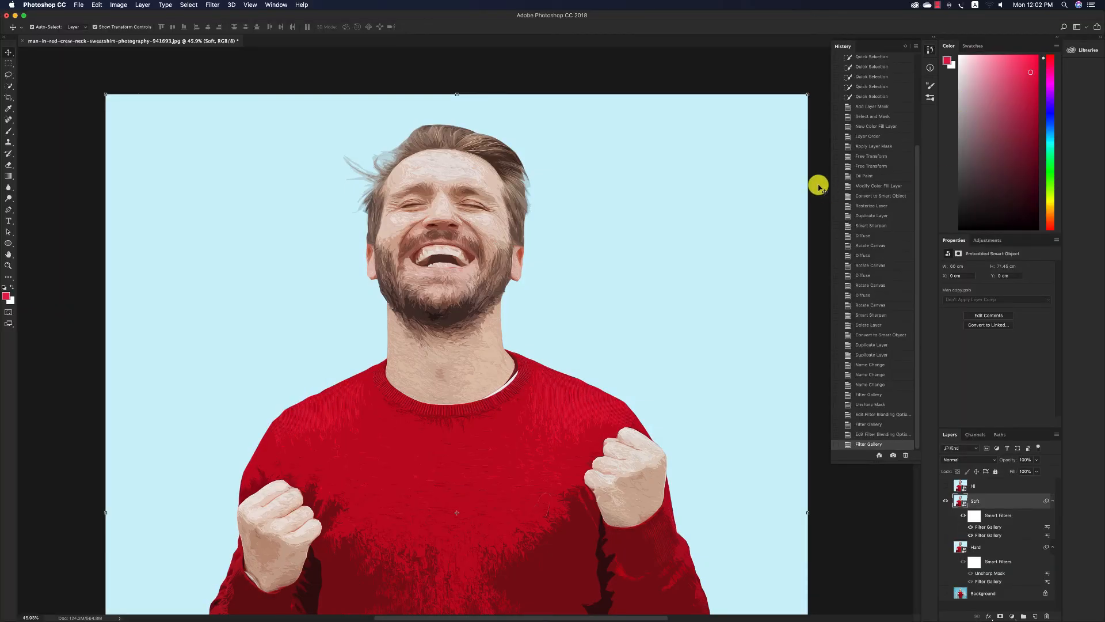
Set the blending opacity of the Soft layer's second Filter Gallery smart filter to 30%.
double_click(1047, 527)
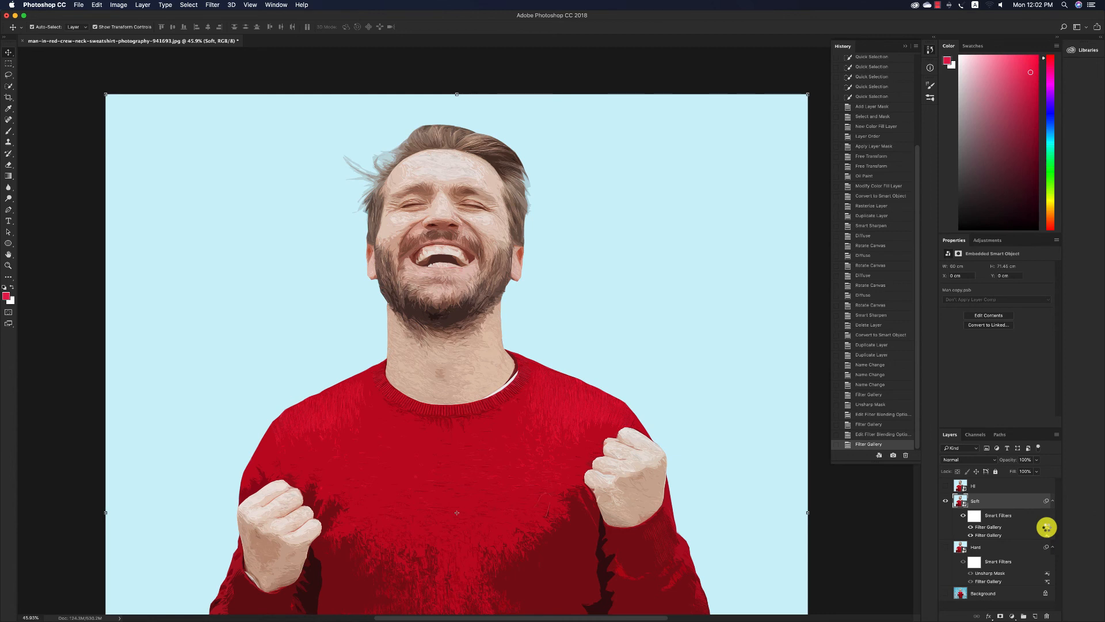
double_click(1046, 527)
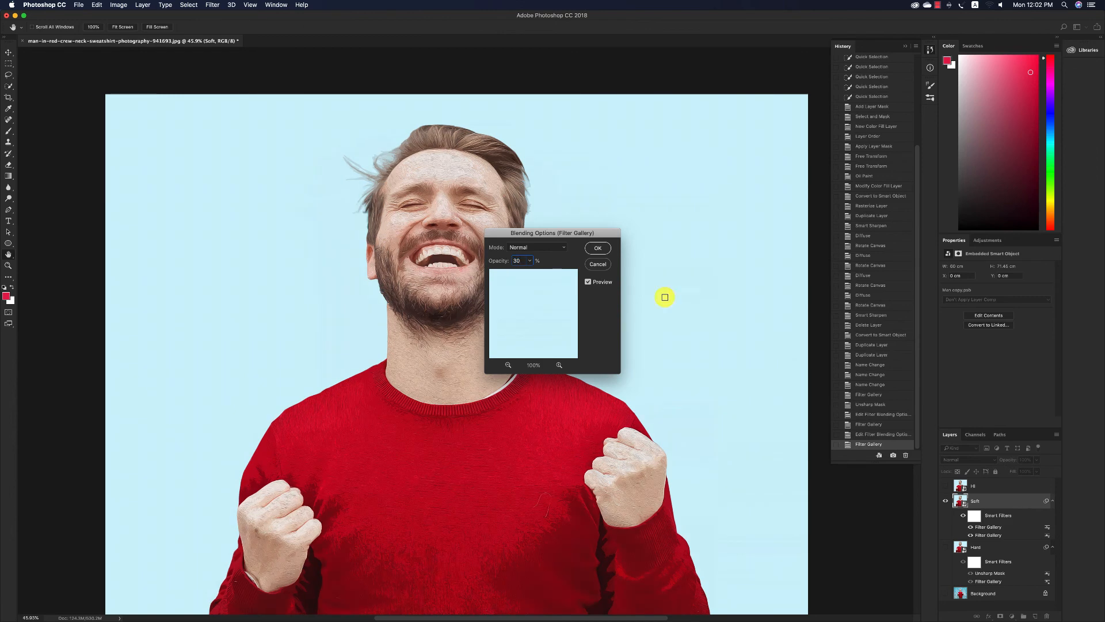
left_click(597, 251)
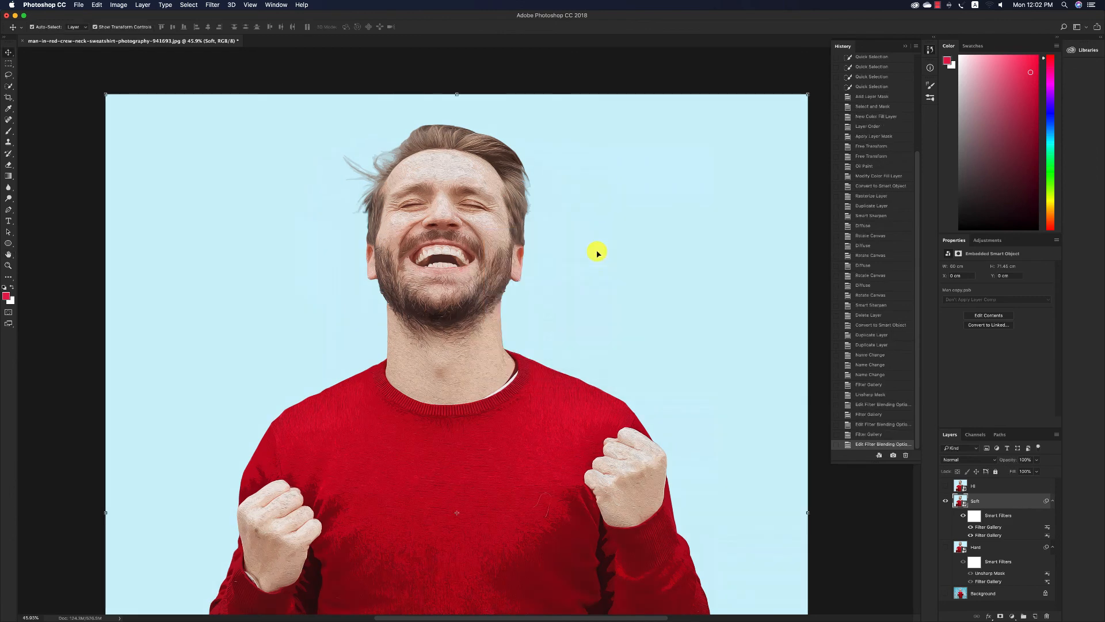
Show the Hi layer above Soft, select it and add a layer mask to it.
left_click(945, 500)
left_click(945, 485)
left_click(995, 486)
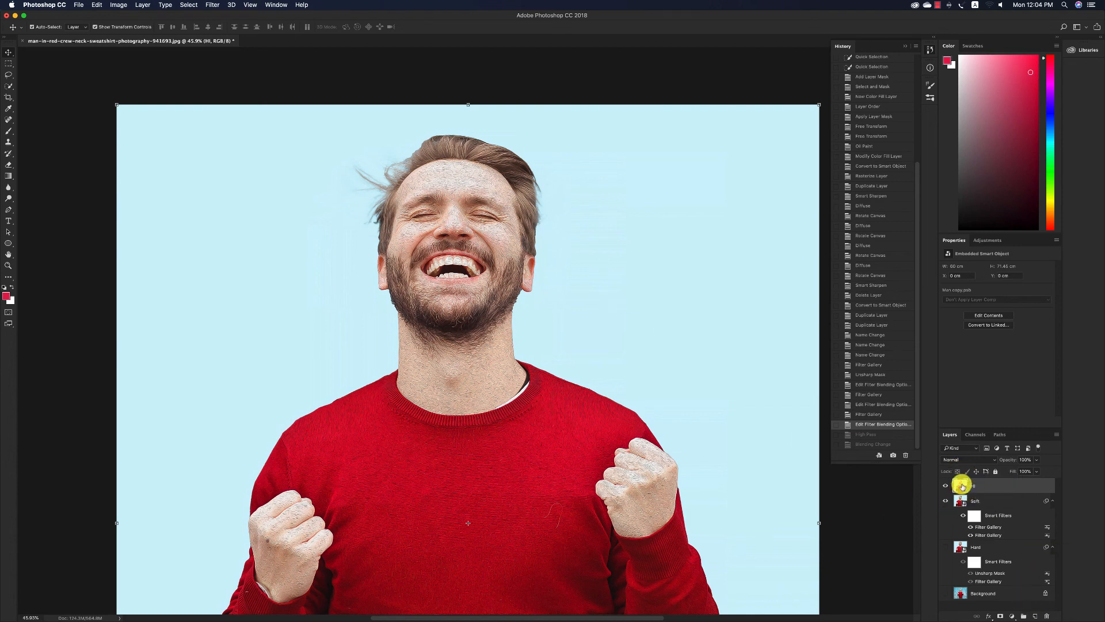
left_click(1000, 616)
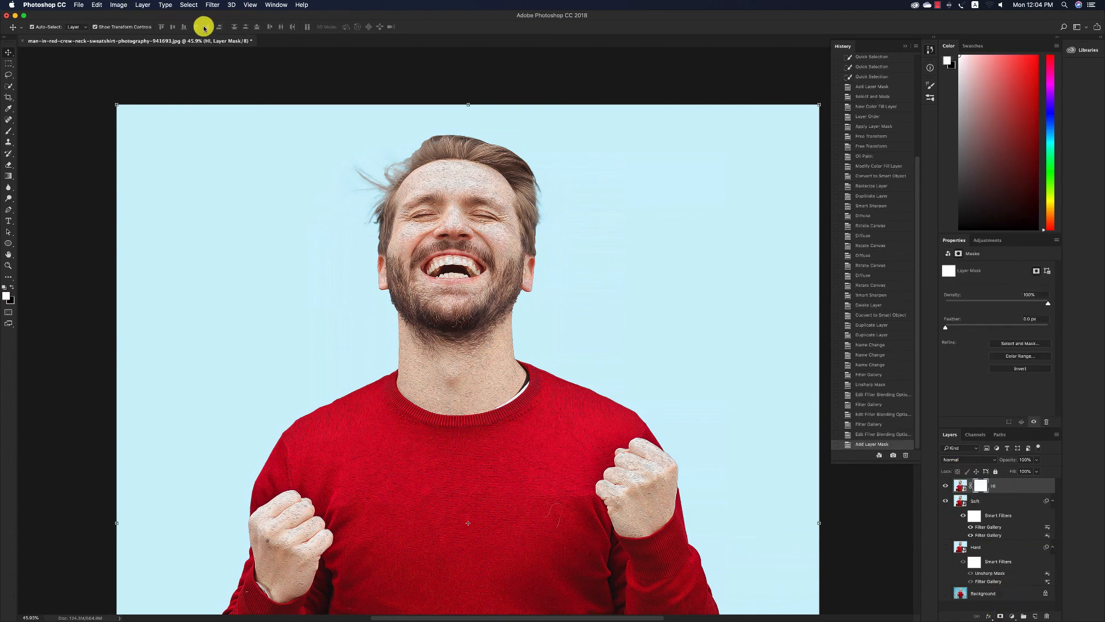
Apply the last-used High Pass filter twice to the Hi layer's mask.
left_click(190, 5)
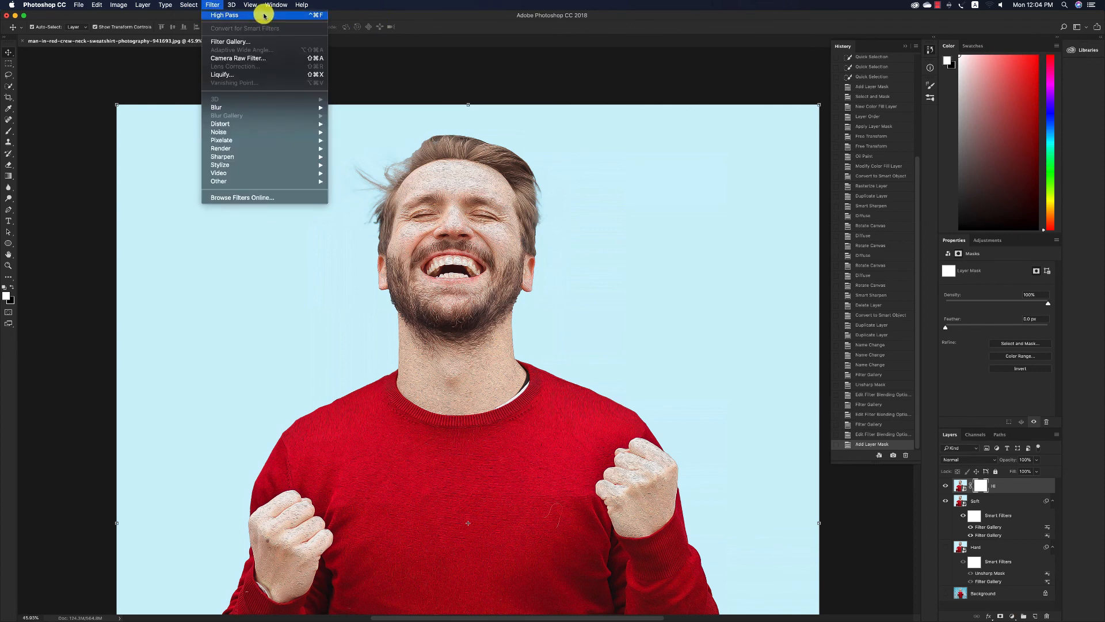
left_click(263, 15)
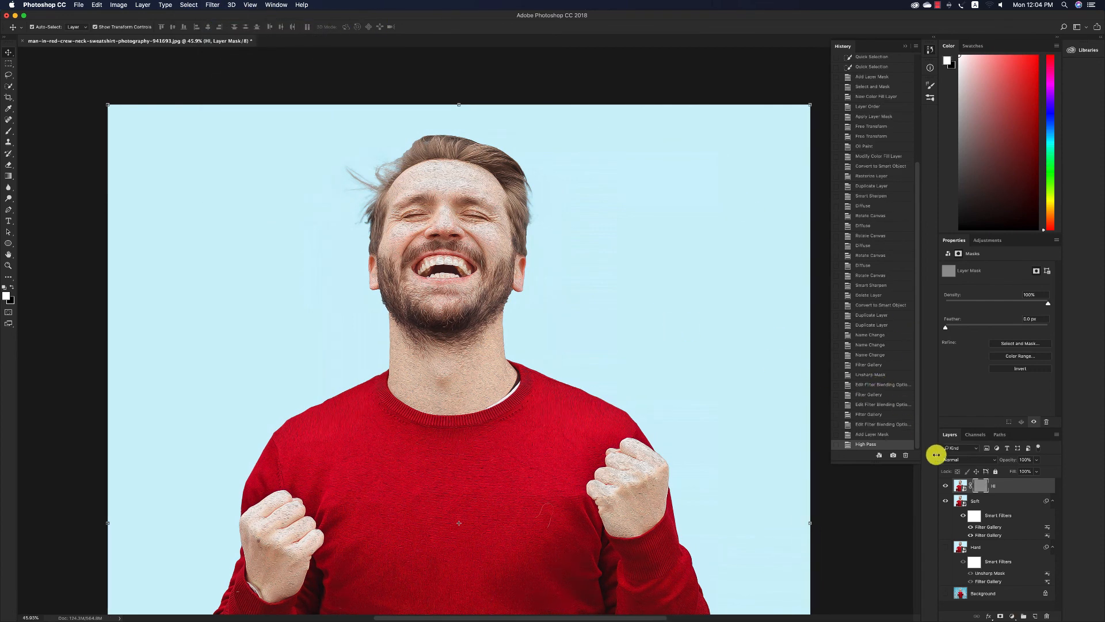
left_click(963, 461)
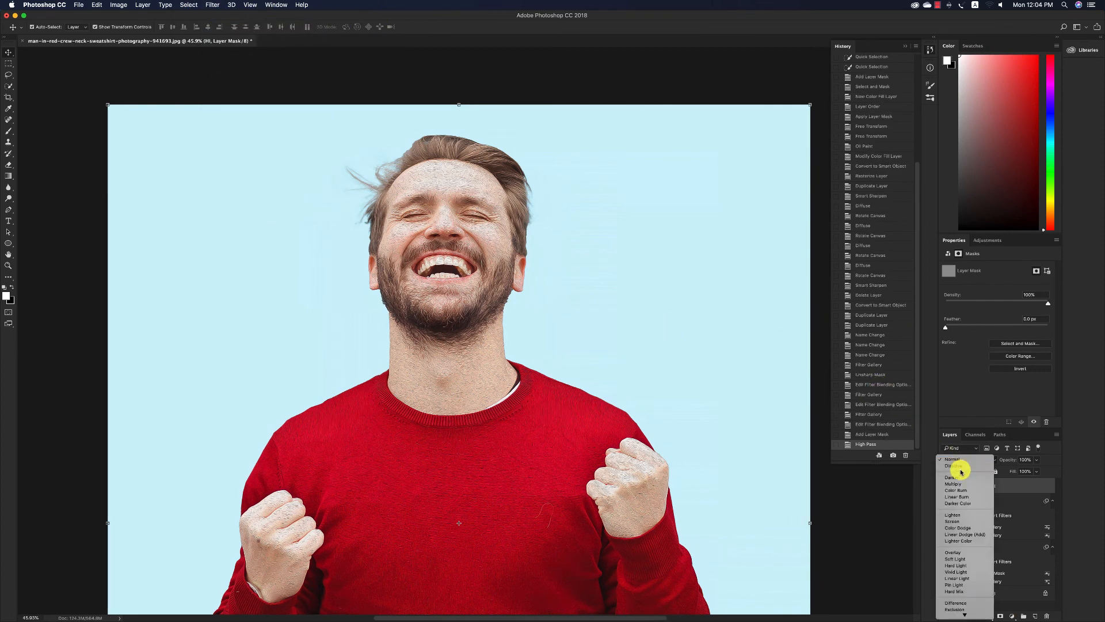
left_click(988, 427)
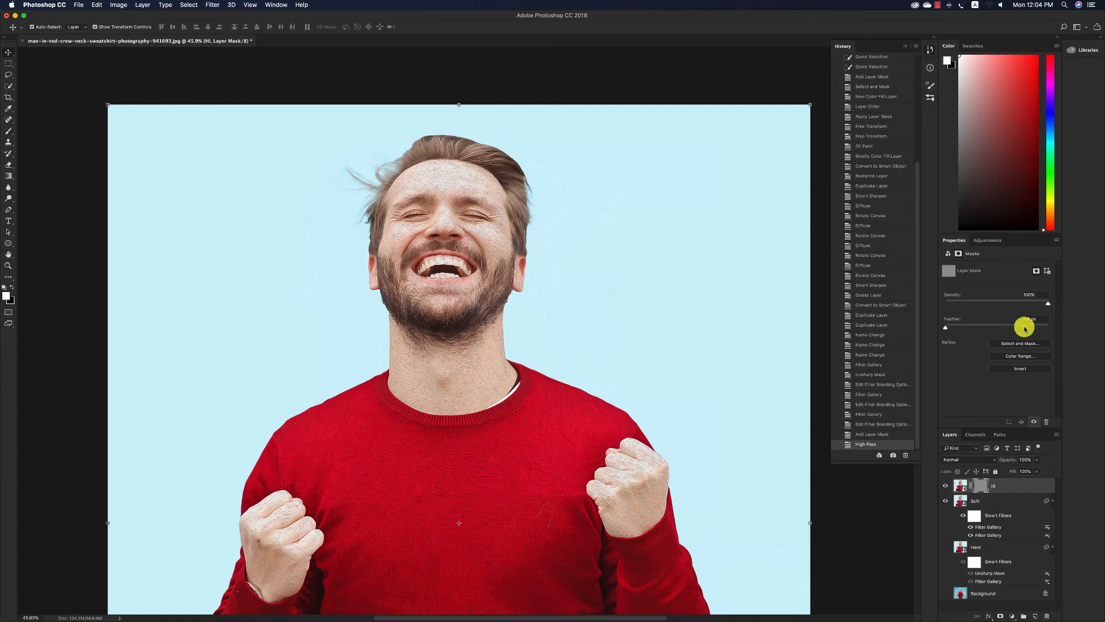
left_click(217, 6)
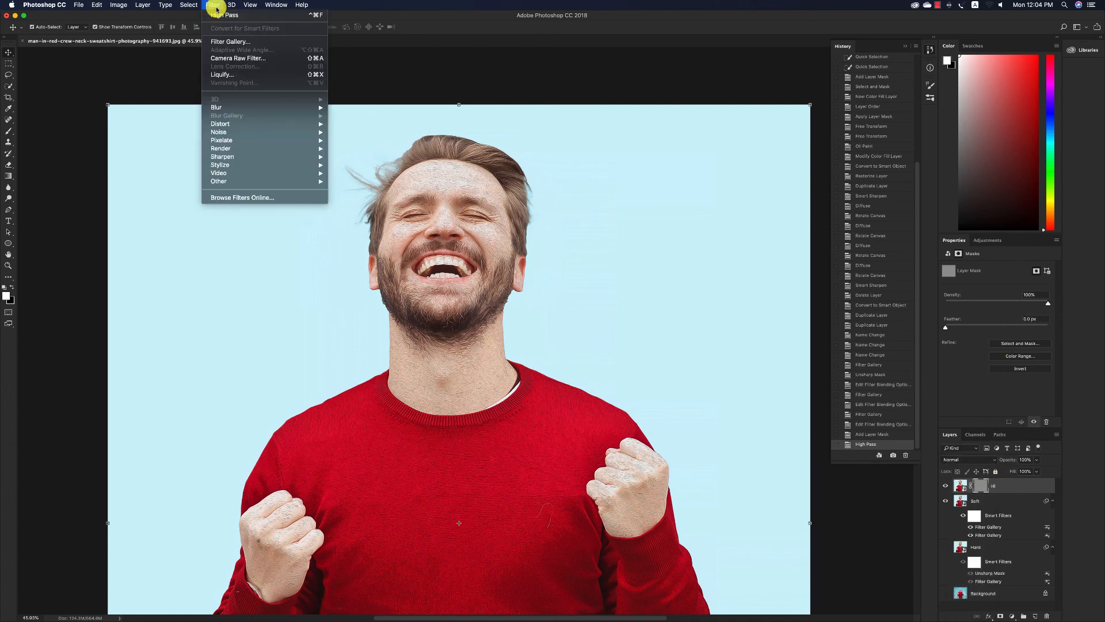
left_click(267, 15)
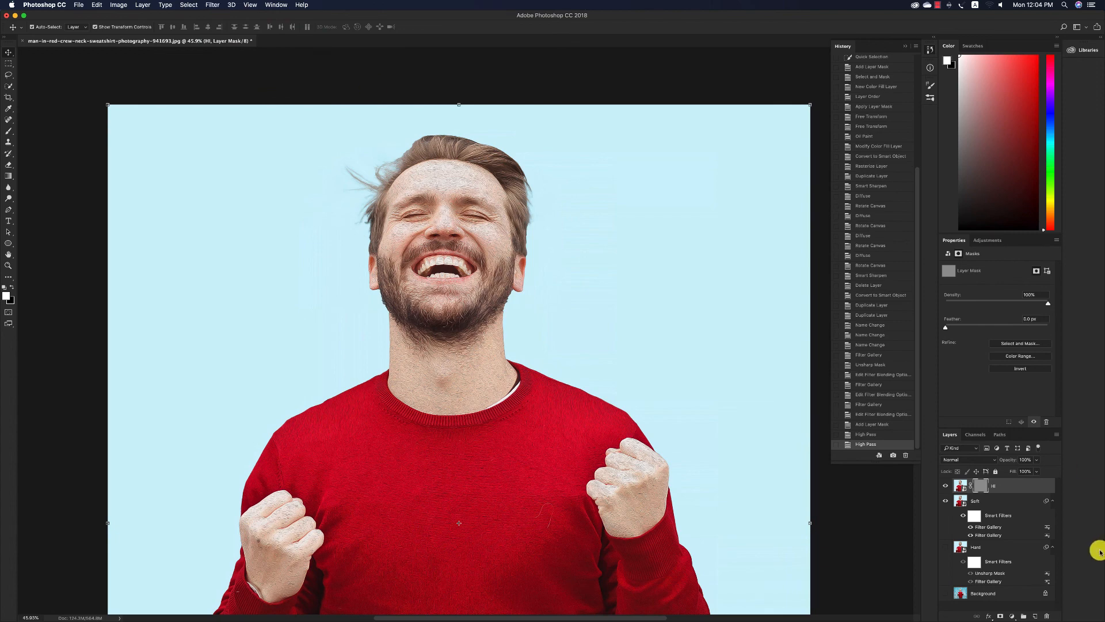
Set the Hi layer's blending mode to Overlay and make the Hard, Soft and Hi layers all visible.
left_click(967, 460)
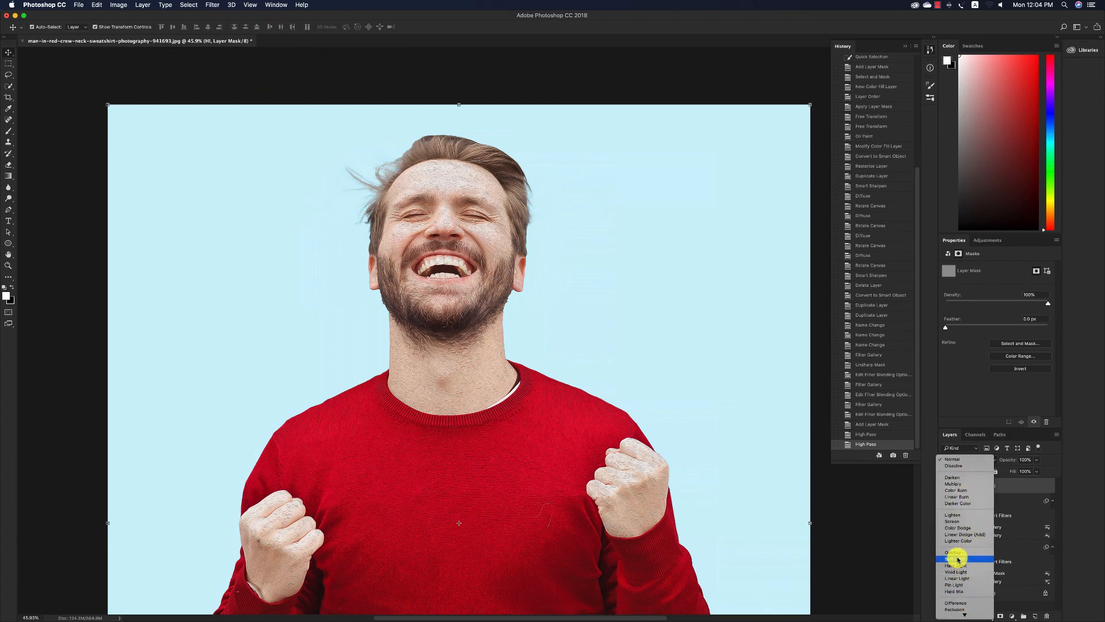
left_click(959, 553)
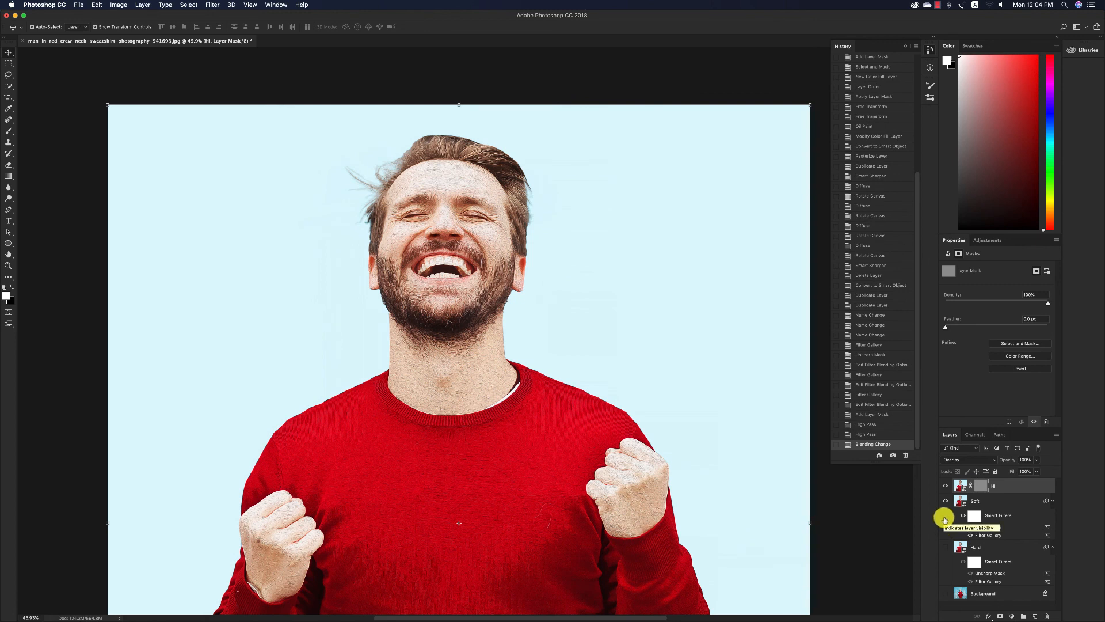
left_click(944, 547)
left_click(944, 501)
left_click(945, 489)
left_click(944, 489)
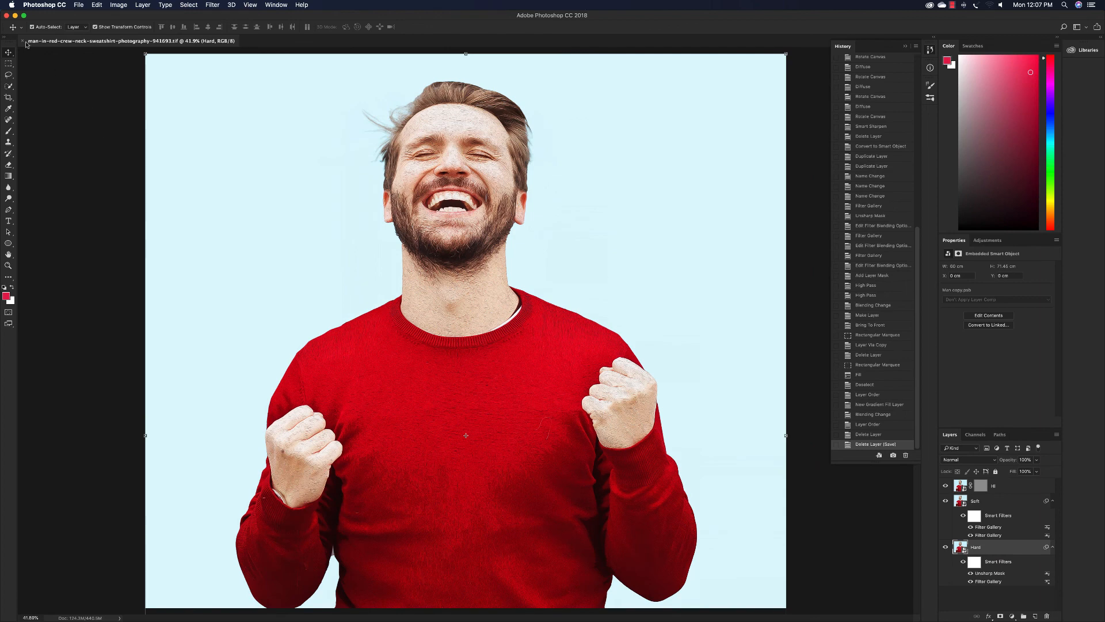
Close the saved TIFF document of the man in the red sweater.
left_click(24, 41)
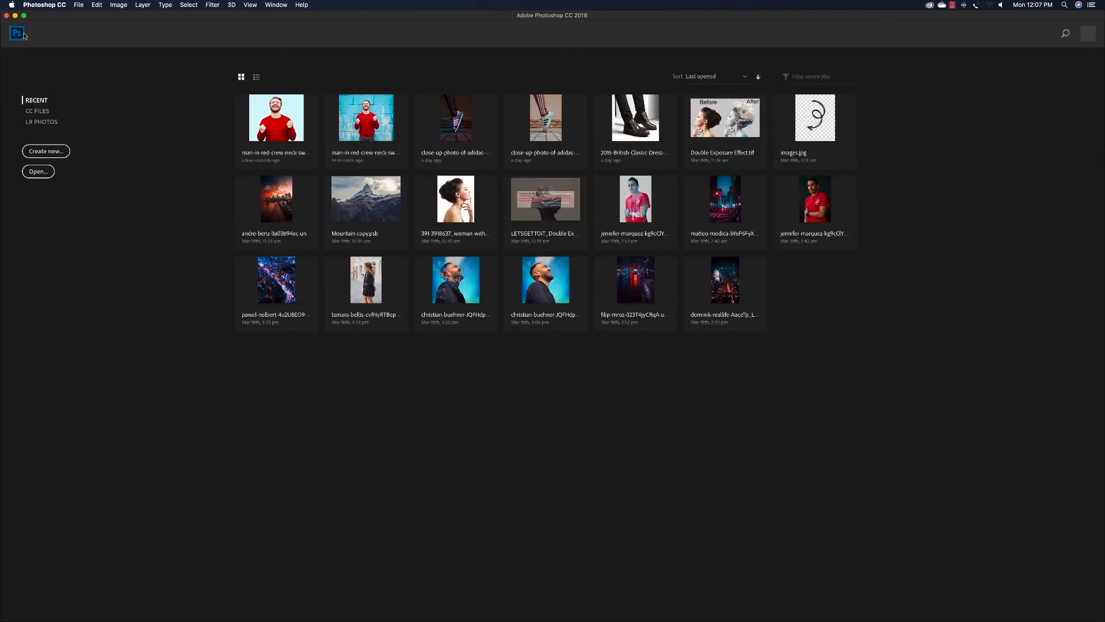